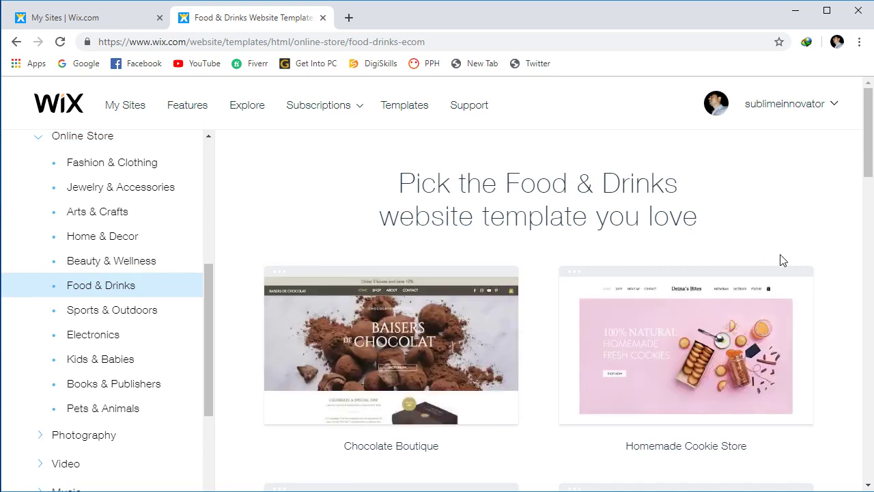
- Browse the Food & Drinks templates, open the Keto Diet Blog template for editing, and dismiss the video download overlay
{"action": "left_click_drag", "start_coordinate": [865, 118], "coordinate": [873, 256]}
{"action": "scroll", "coordinate": [872, 256], "scroll_direction": "down", "scroll_amount": 1}
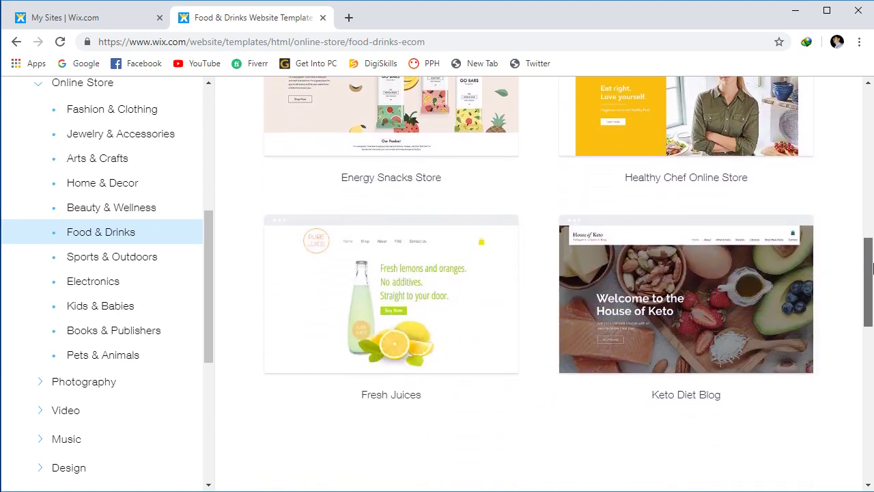
{"action": "scroll", "coordinate": [735, 280], "scroll_direction": "down", "scroll_amount": 3}
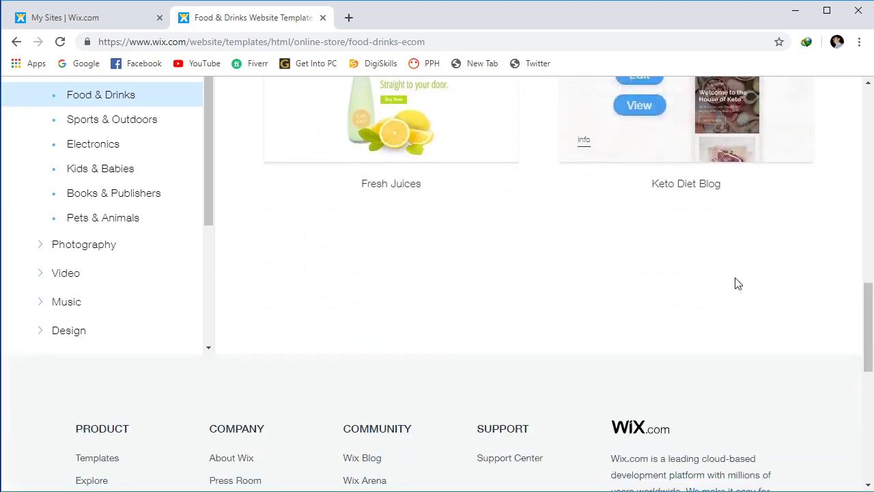
{"action": "scroll", "coordinate": [759, 283], "scroll_direction": "up", "scroll_amount": 3}
{"action": "scroll", "coordinate": [759, 283], "scroll_direction": "up", "scroll_amount": 1}
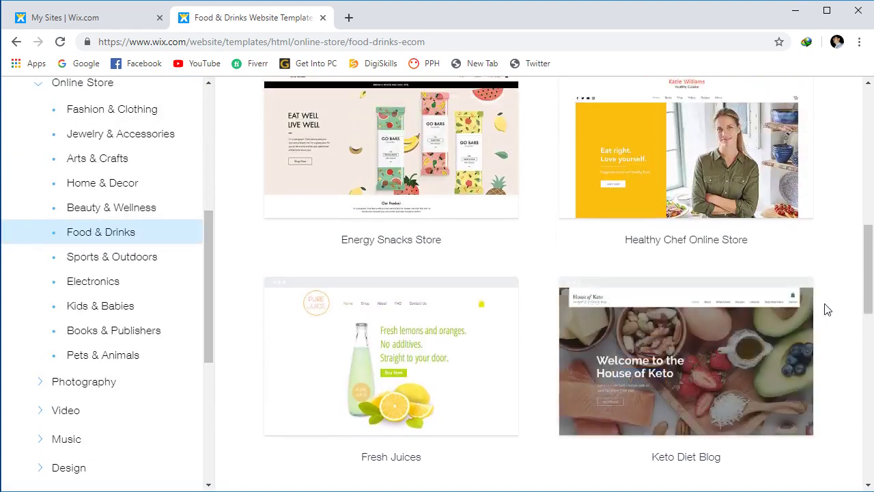
{"action": "mouse_move", "coordinate": [743, 332]}
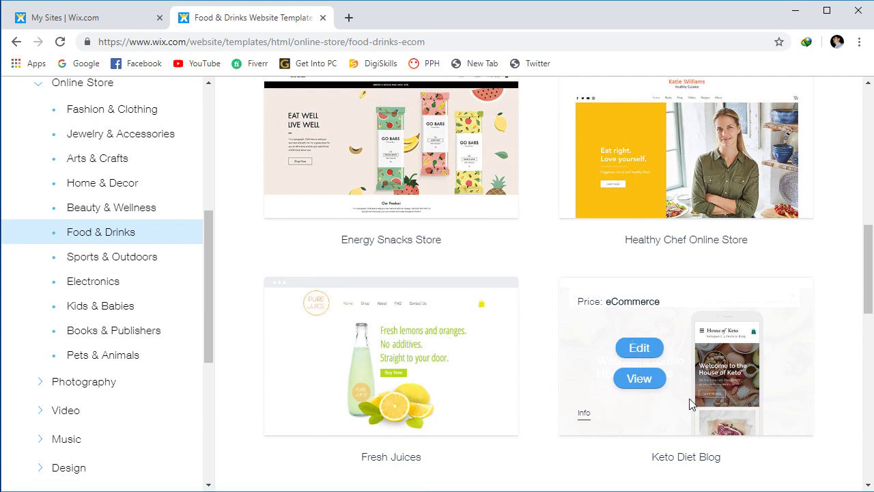
{"action": "left_click", "coordinate": [640, 349]}
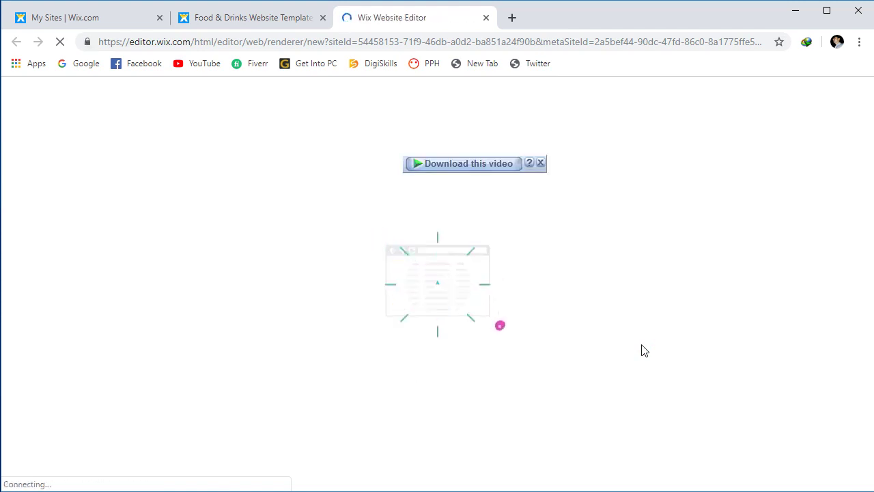
{"action": "left_click", "coordinate": [540, 165]}
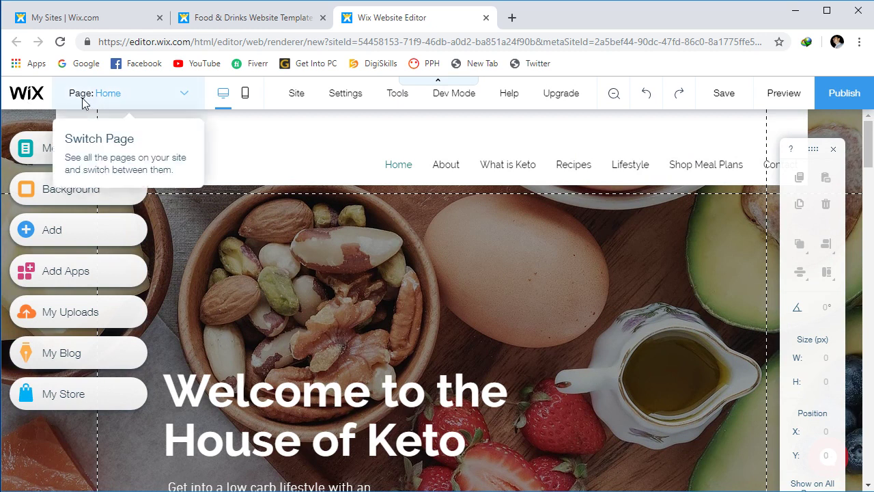
- Switch to the About page and look through its content from top to bottom
{"action": "left_click", "coordinate": [184, 95]}
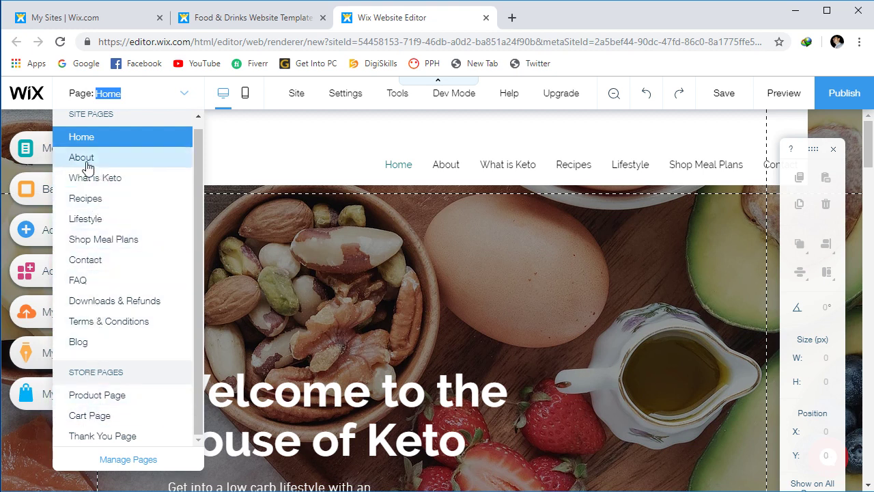
{"action": "left_click", "coordinate": [140, 93]}
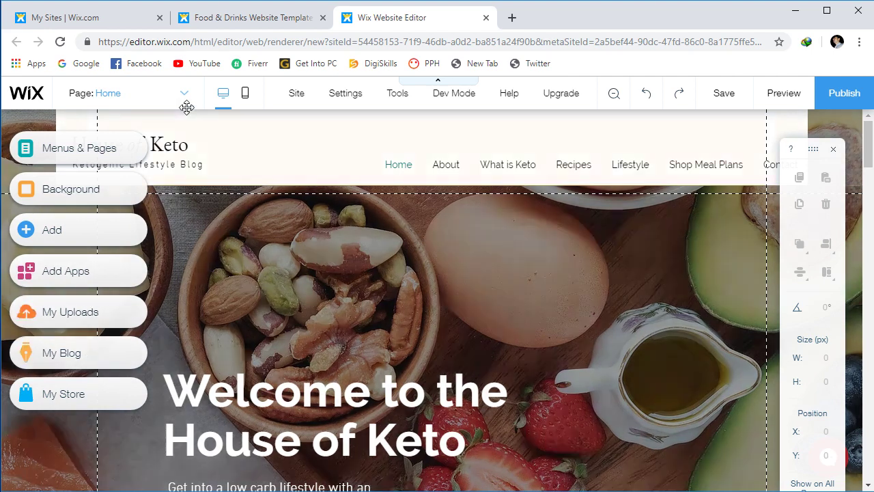
{"action": "left_click", "coordinate": [185, 94]}
{"action": "left_click", "coordinate": [185, 94]}
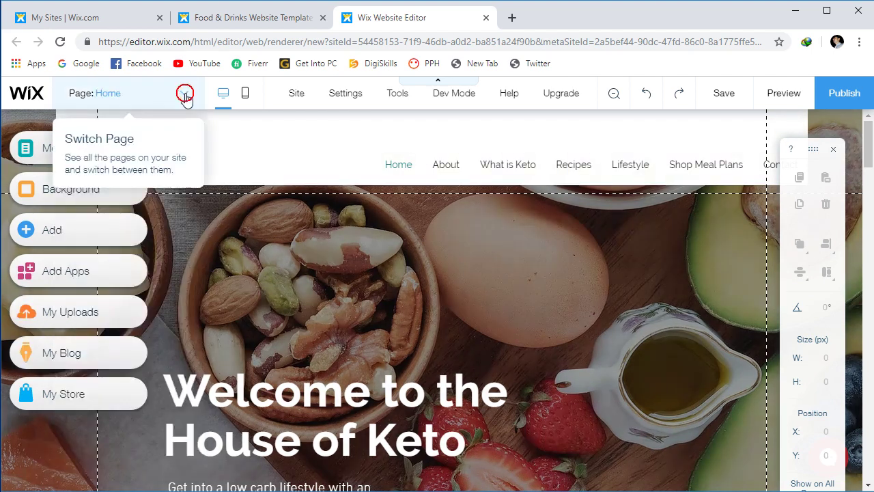
{"action": "left_click", "coordinate": [184, 94]}
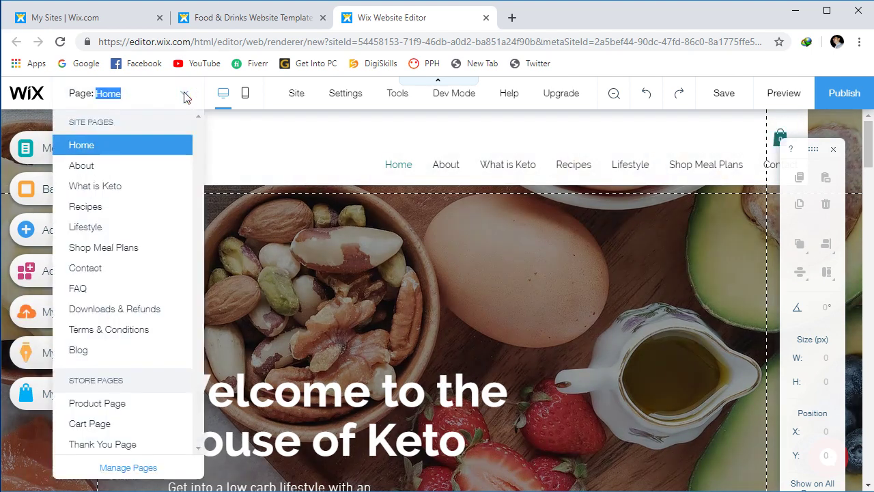
{"action": "left_click", "coordinate": [93, 169]}
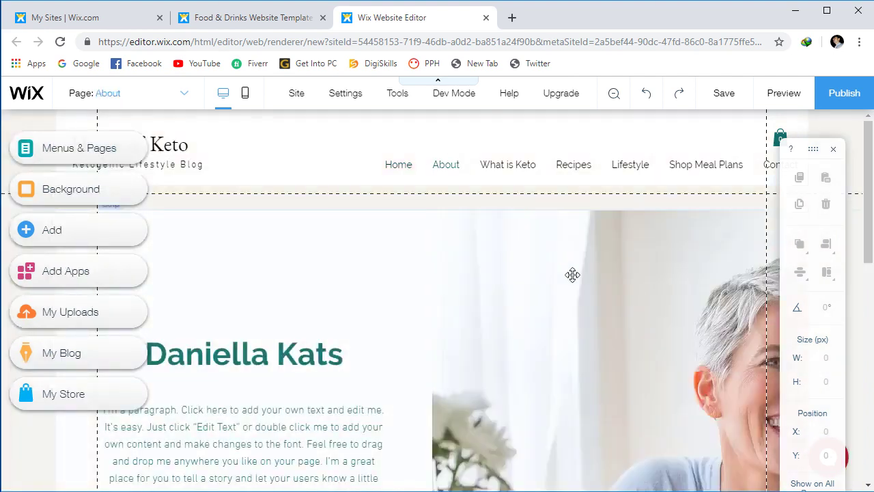
{"action": "scroll", "coordinate": [530, 275], "scroll_direction": "down", "scroll_amount": 5}
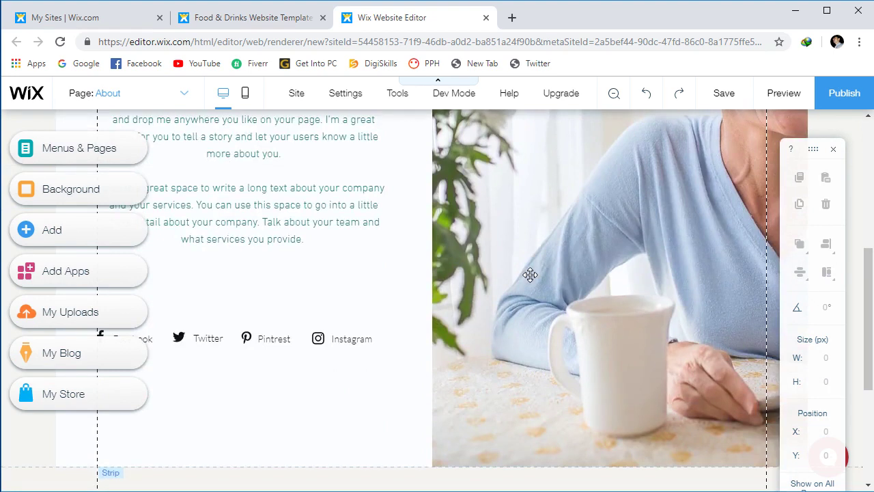
{"action": "scroll", "coordinate": [530, 275], "scroll_direction": "down", "scroll_amount": 3}
{"action": "scroll", "coordinate": [530, 274], "scroll_direction": "up", "scroll_amount": 8}
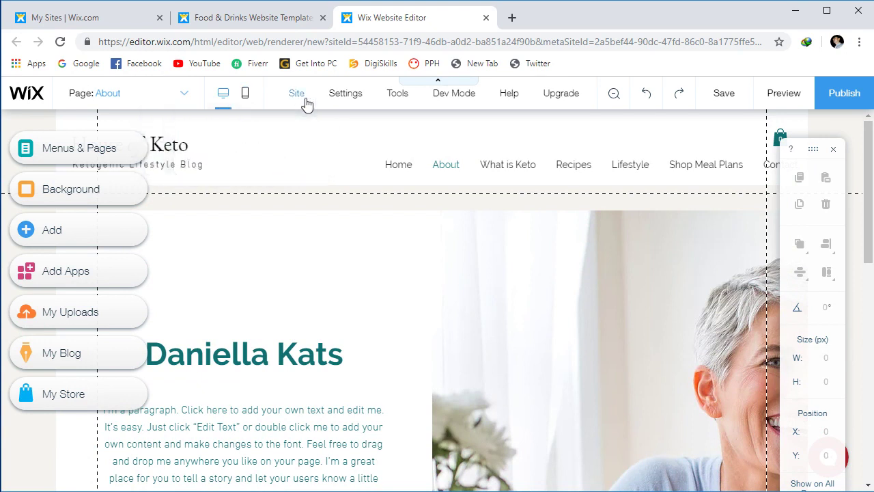
{"action": "mouse_move", "coordinate": [301, 100]}
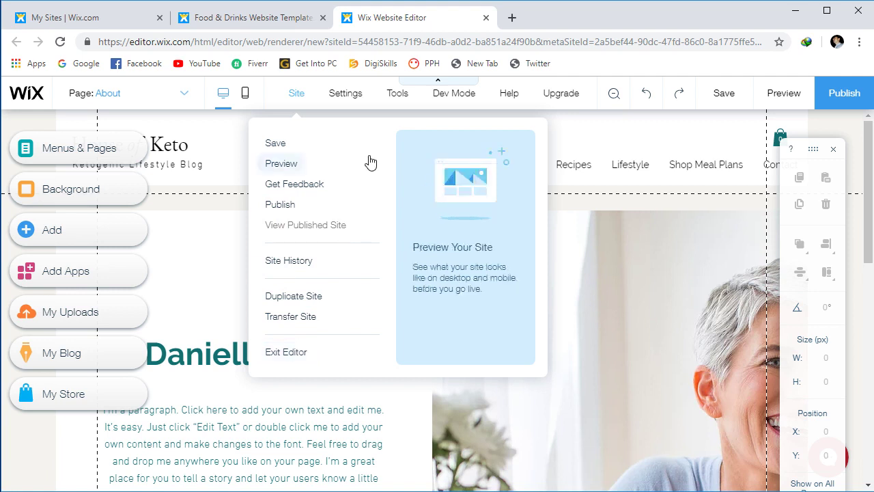
{"action": "mouse_move", "coordinate": [352, 99]}
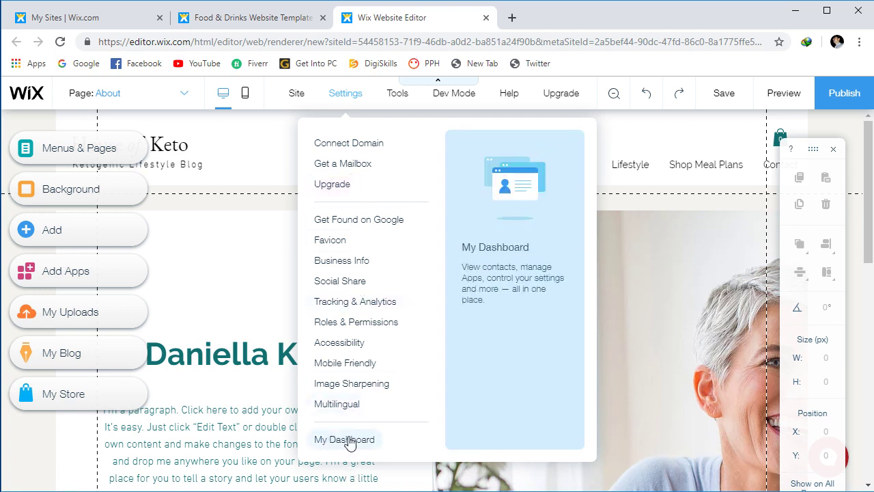
- Turn the editor's rulers on and back off
{"action": "mouse_move", "coordinate": [403, 102]}
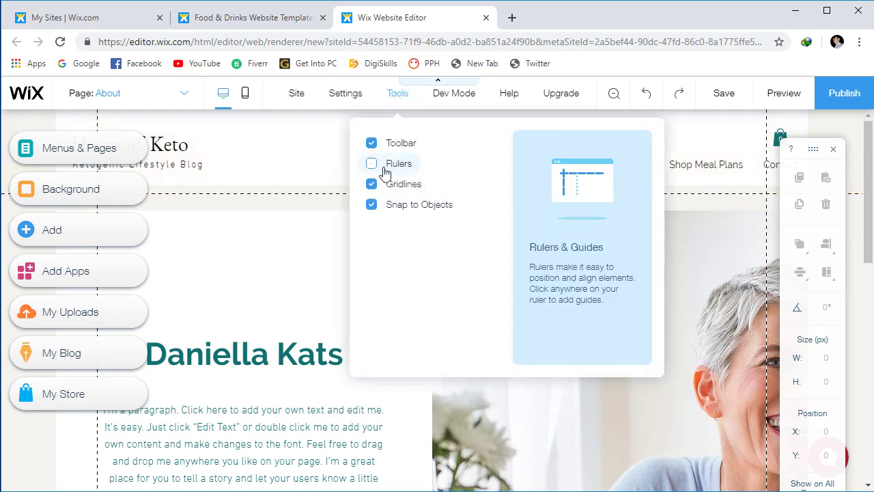
{"action": "left_click", "coordinate": [372, 164]}
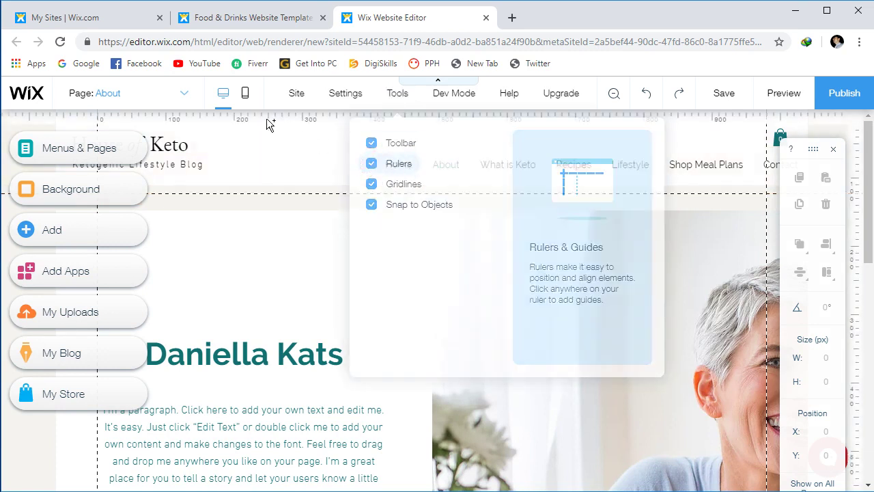
{"action": "mouse_move", "coordinate": [392, 94]}
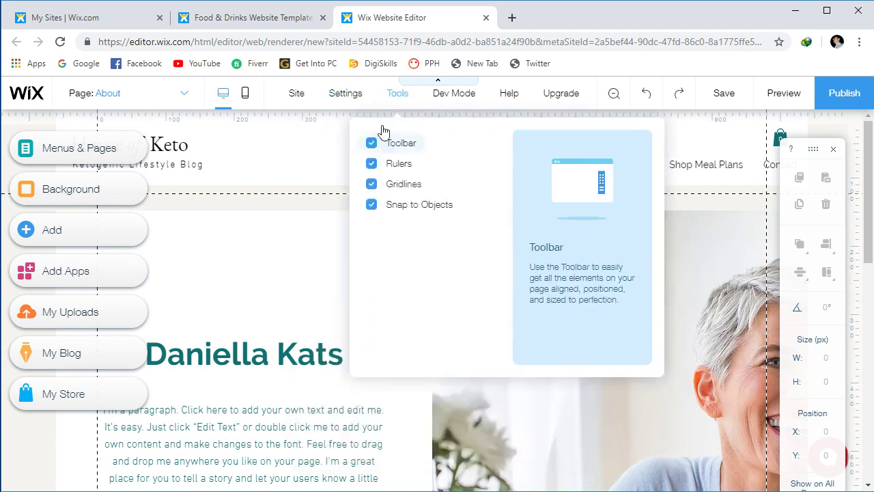
{"action": "left_click", "coordinate": [374, 164]}
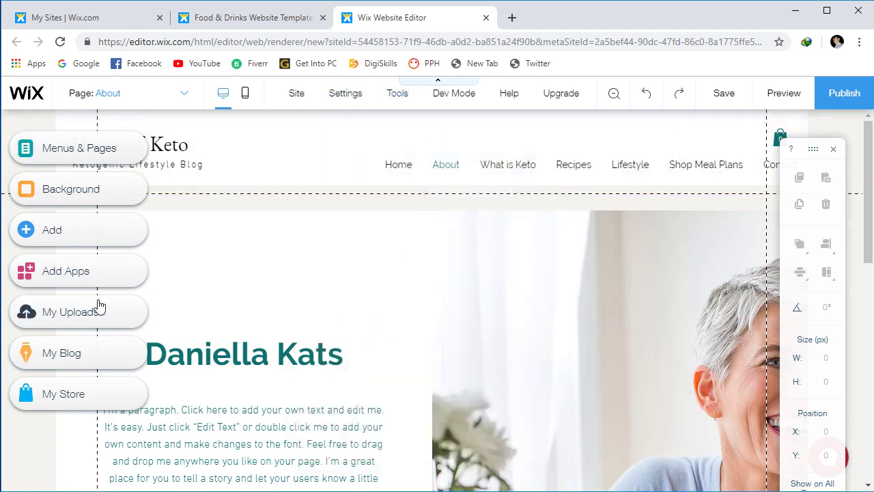
{"action": "left_click", "coordinate": [405, 97]}
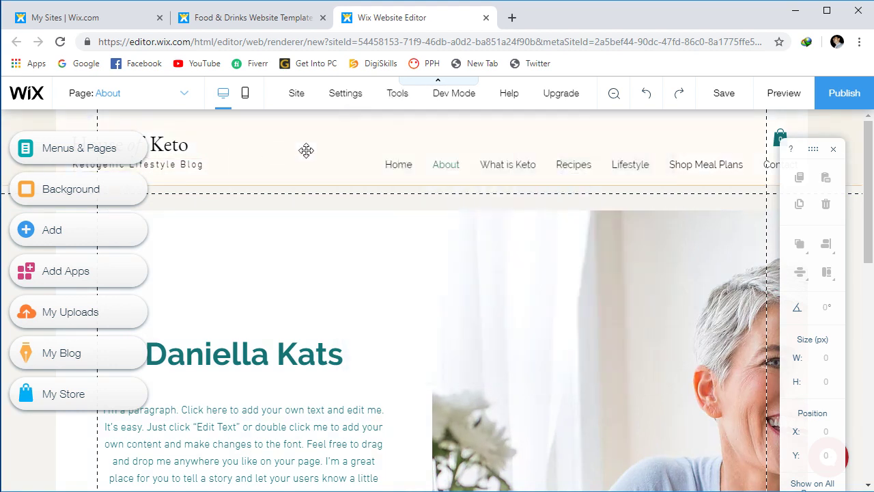
{"action": "mouse_move", "coordinate": [454, 99]}
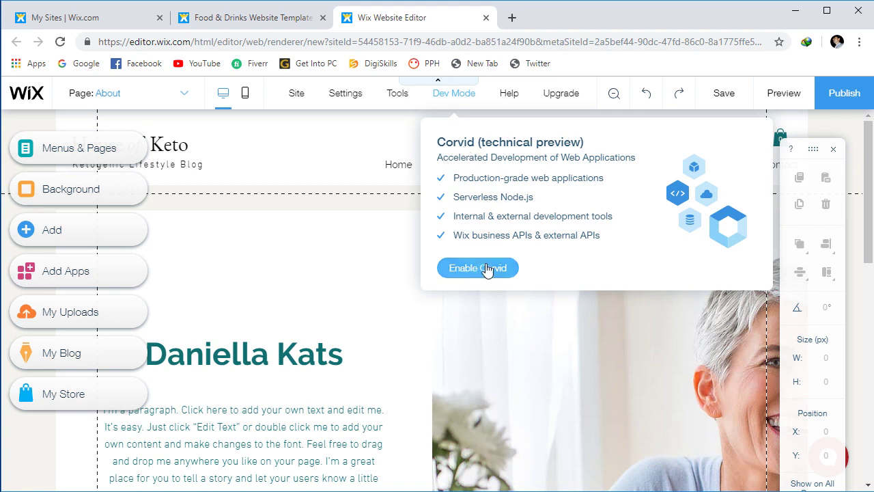
{"action": "left_click", "coordinate": [377, 123]}
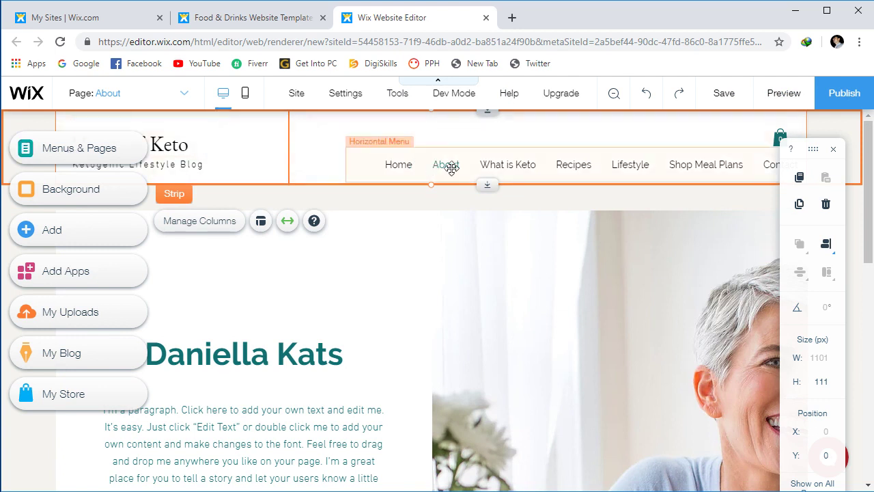
{"action": "left_click", "coordinate": [179, 93]}
{"action": "left_click", "coordinate": [178, 95]}
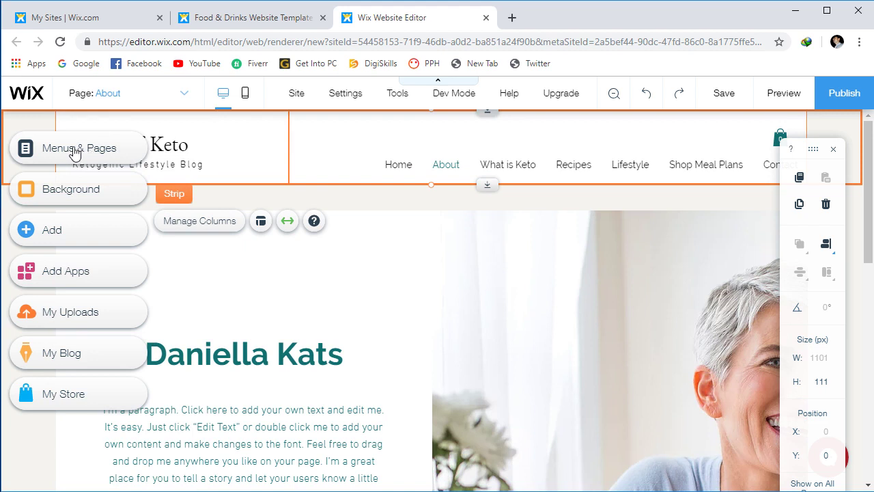
- Open the list of site pages and examine the options available for the About page
{"action": "left_click", "coordinate": [75, 151]}
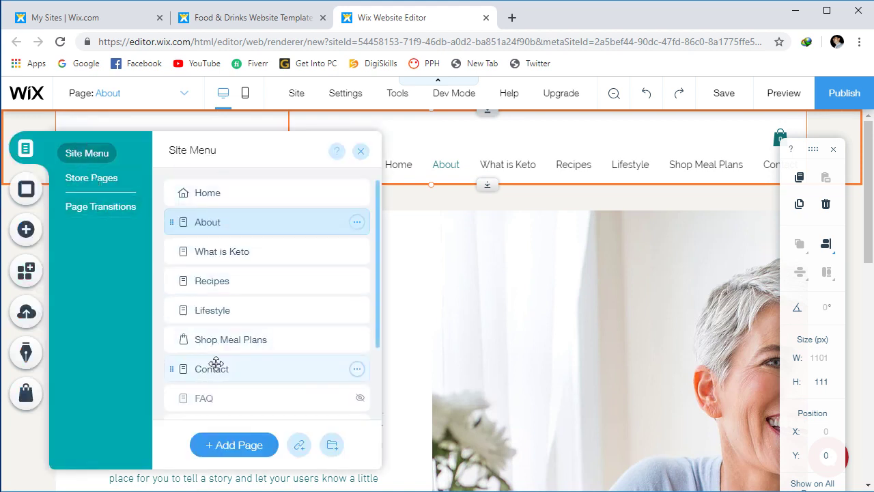
{"action": "left_click", "coordinate": [357, 226]}
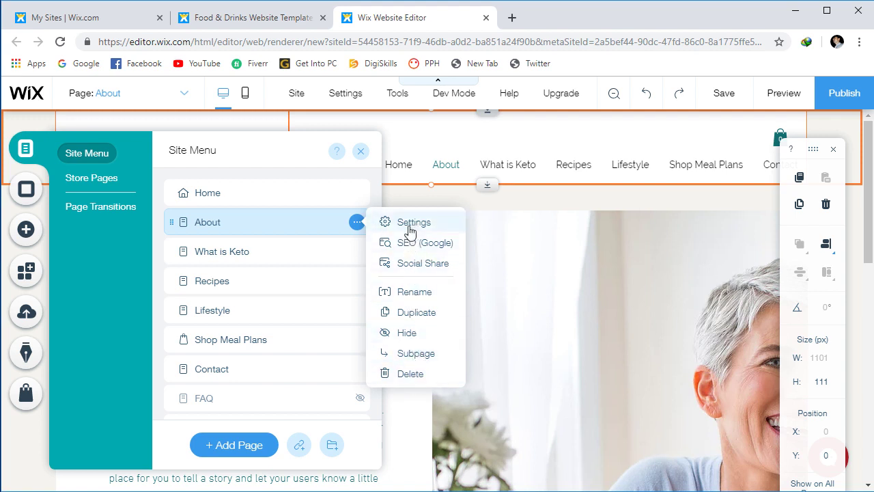
{"action": "left_click", "coordinate": [237, 226]}
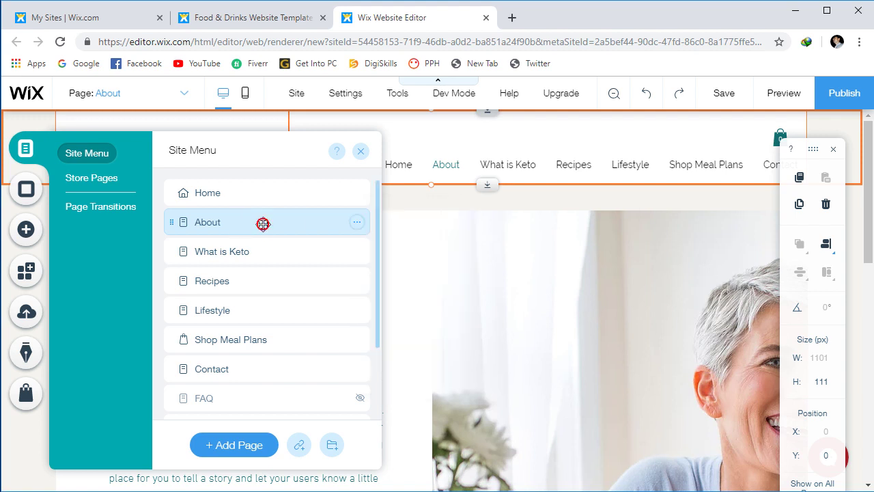
- Make the About page a subpage of Home and turn it back into a main page
{"action": "left_click", "coordinate": [357, 224]}
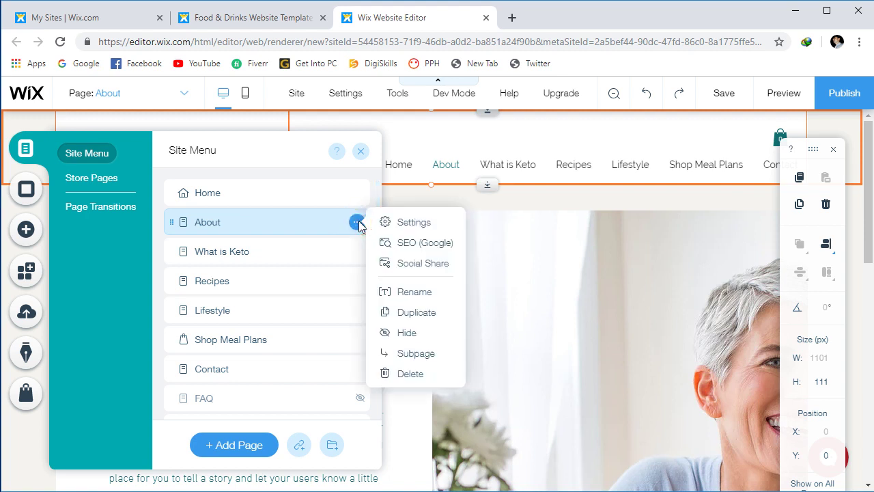
{"action": "left_click", "coordinate": [416, 353]}
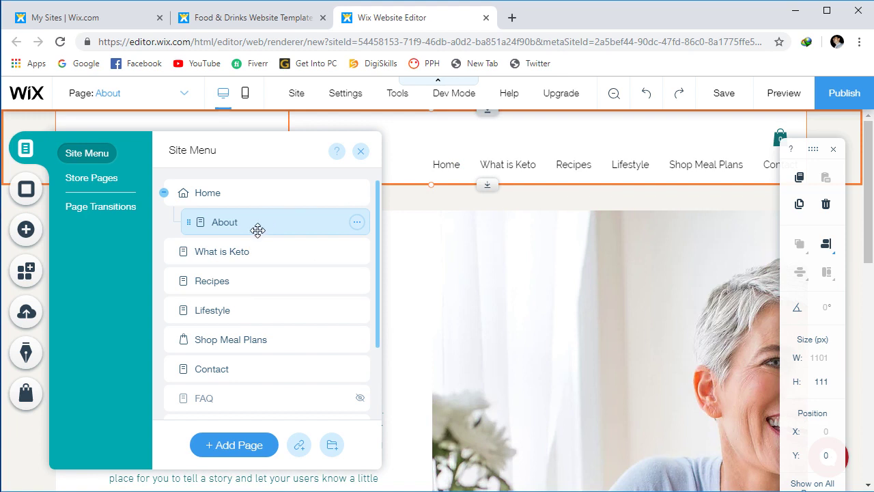
{"action": "left_click", "coordinate": [378, 239]}
{"action": "left_click", "coordinate": [357, 222]}
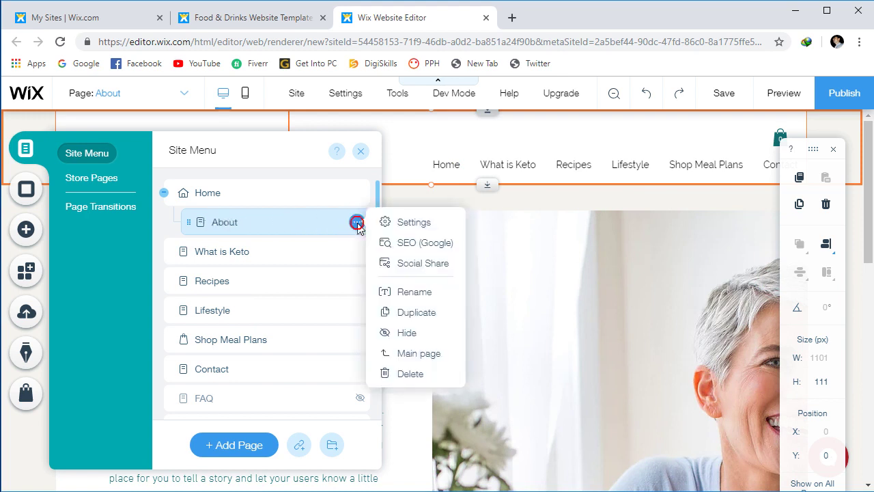
{"action": "left_click", "coordinate": [408, 353]}
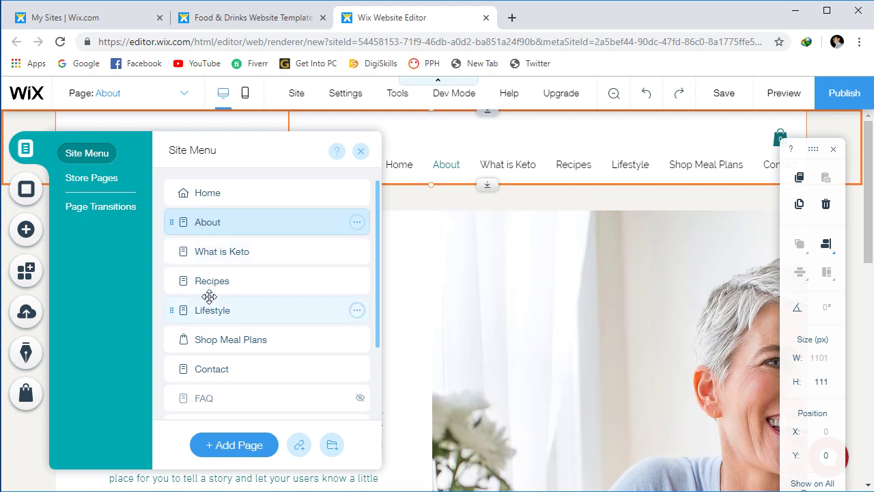
- View the Recipes page from the site page list and return to the Home page
{"action": "left_click_drag", "start_coordinate": [209, 280], "coordinate": [198, 250]}
{"action": "left_click", "coordinate": [221, 252]}
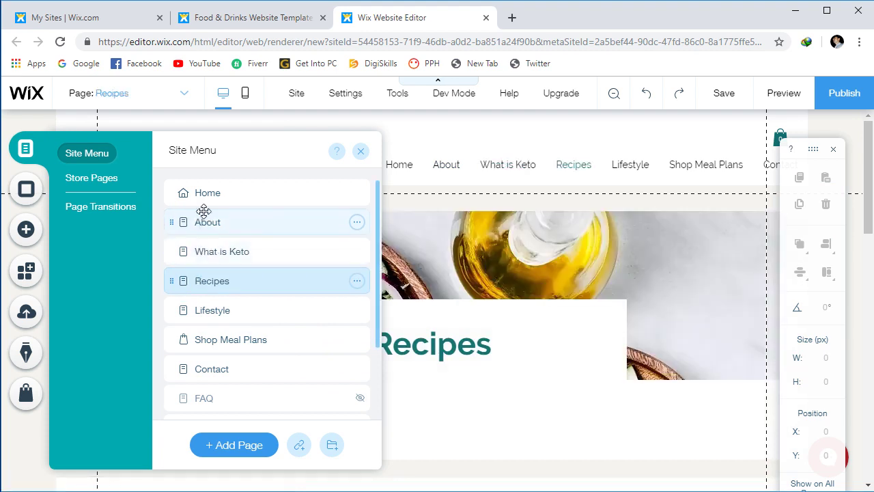
{"action": "left_click", "coordinate": [184, 194]}
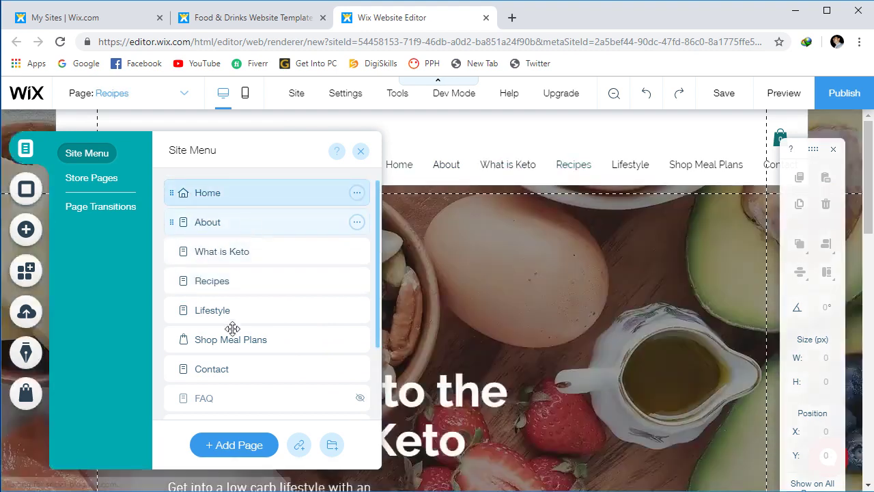
- Add a new page below Home in the site menu and name it Welcome
{"action": "left_click", "coordinate": [232, 447]}
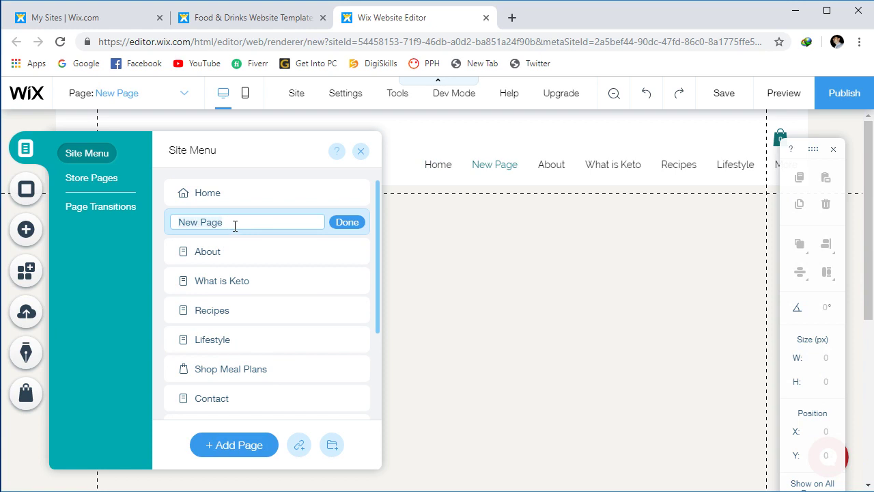
{"action": "left_click", "coordinate": [246, 223]}
{"action": "key", "text": "ctrl+a"}
{"action": "type", "text": "We"}
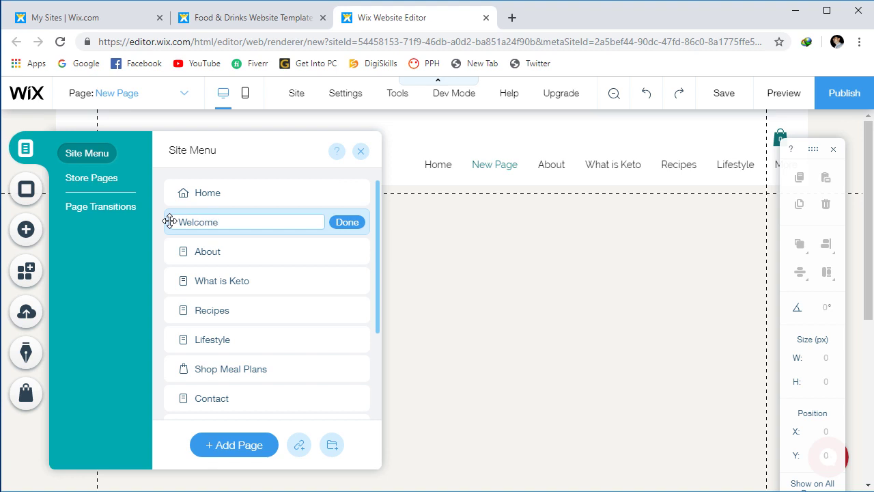
{"action": "left_click", "coordinate": [357, 225]}
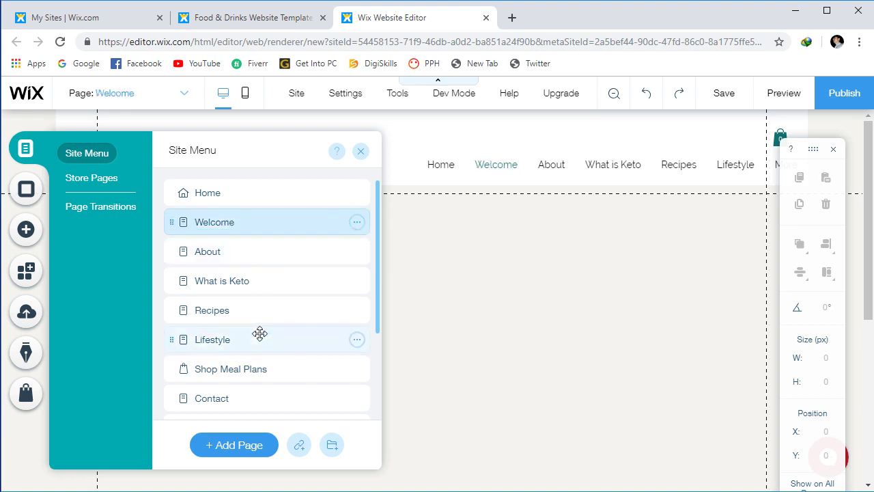
- View the store pages, try the Horizontal, Vertical and Cross Fade page transitions, and restore the Out-In transition
{"action": "left_click", "coordinate": [84, 181]}
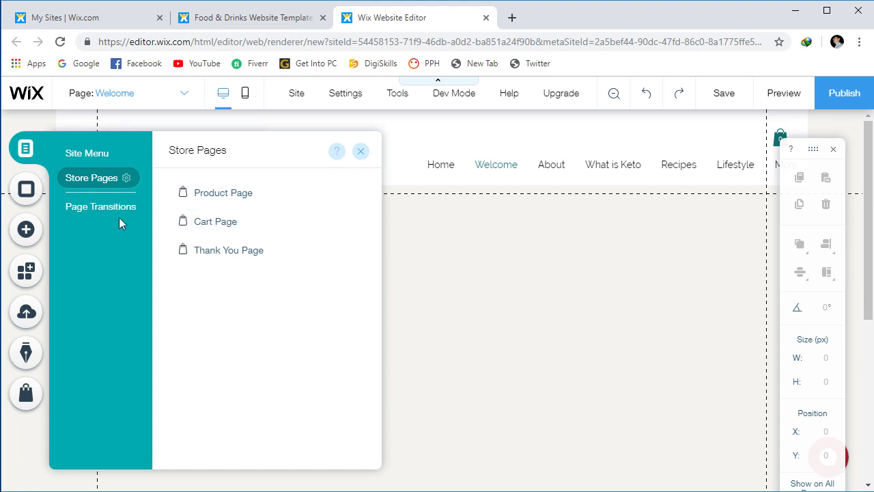
{"action": "left_click", "coordinate": [99, 208]}
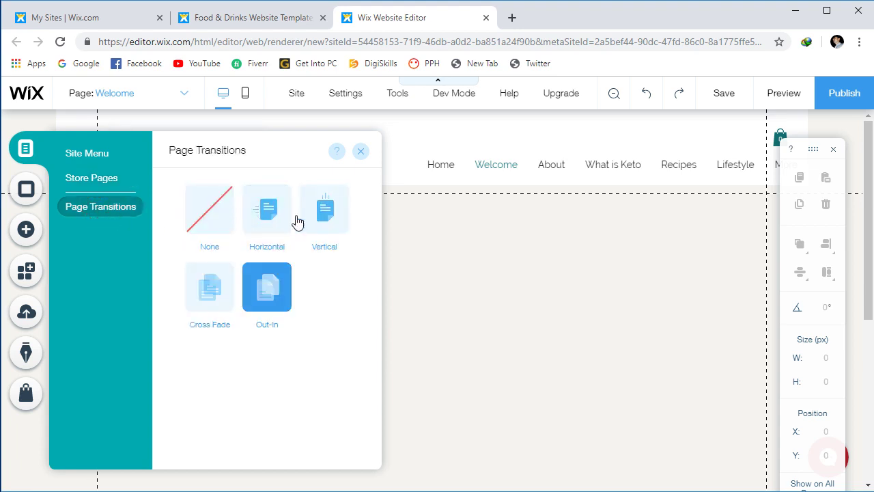
{"action": "left_click", "coordinate": [272, 213]}
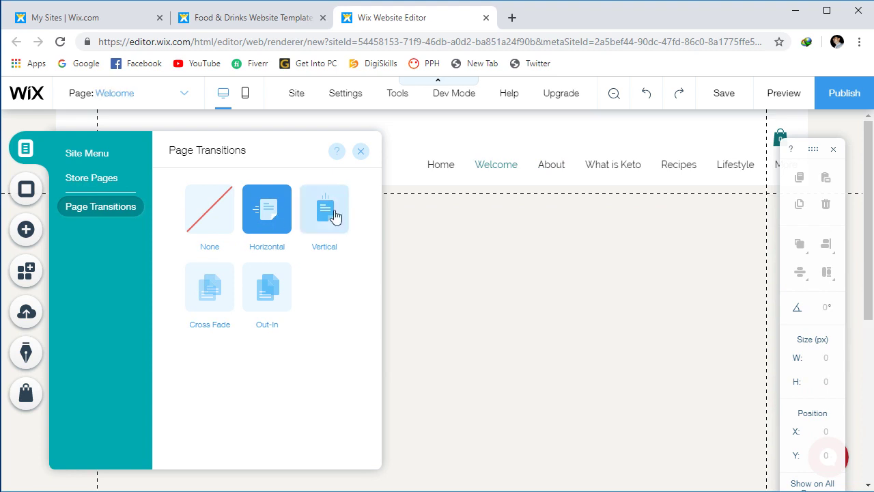
{"action": "left_click", "coordinate": [334, 217]}
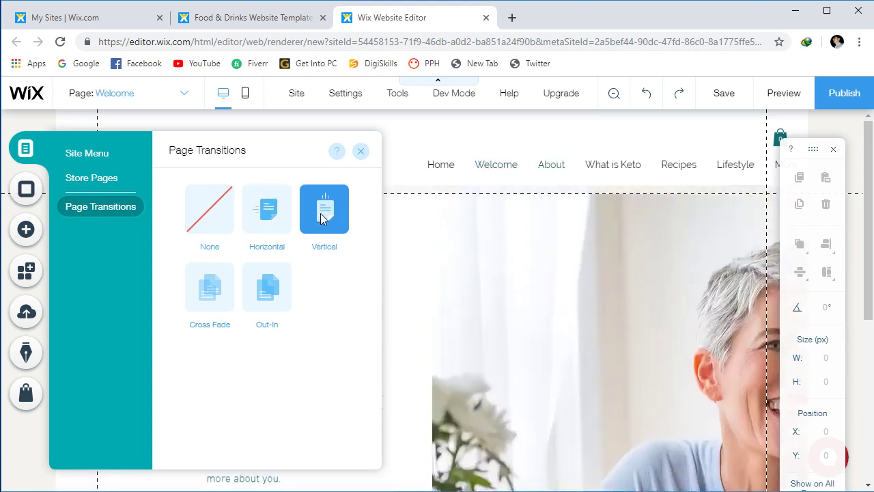
{"action": "left_click", "coordinate": [216, 293]}
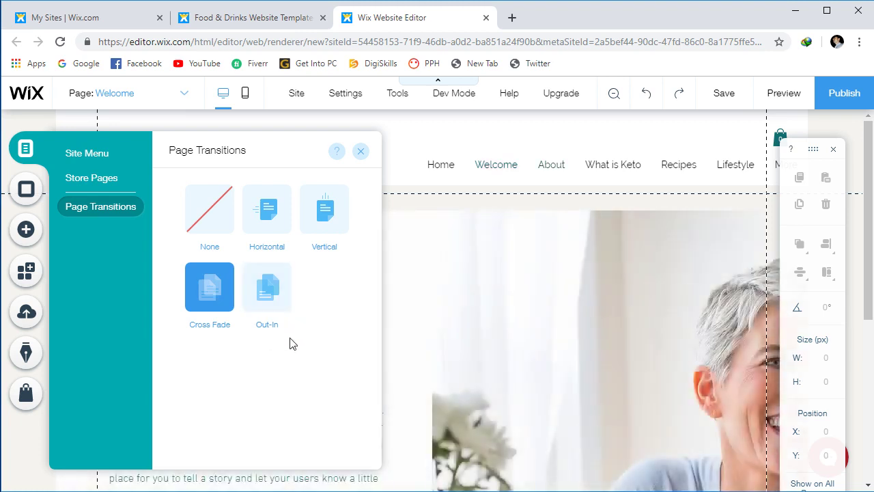
{"action": "left_click", "coordinate": [271, 289]}
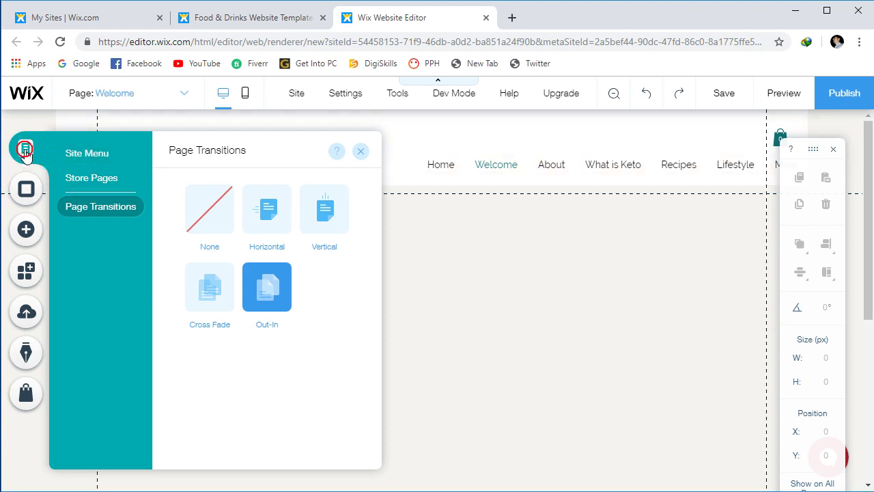
{"action": "left_click", "coordinate": [101, 157]}
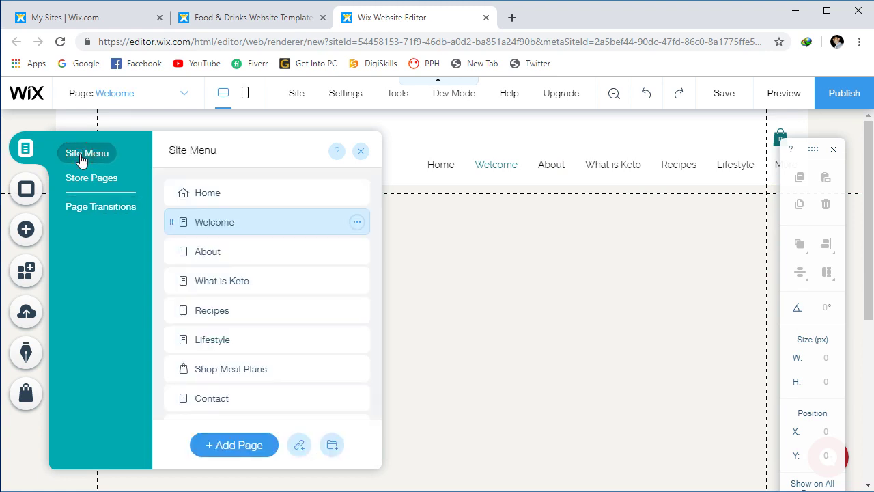
{"action": "left_click", "coordinate": [25, 149]}
{"action": "left_click", "coordinate": [361, 151]}
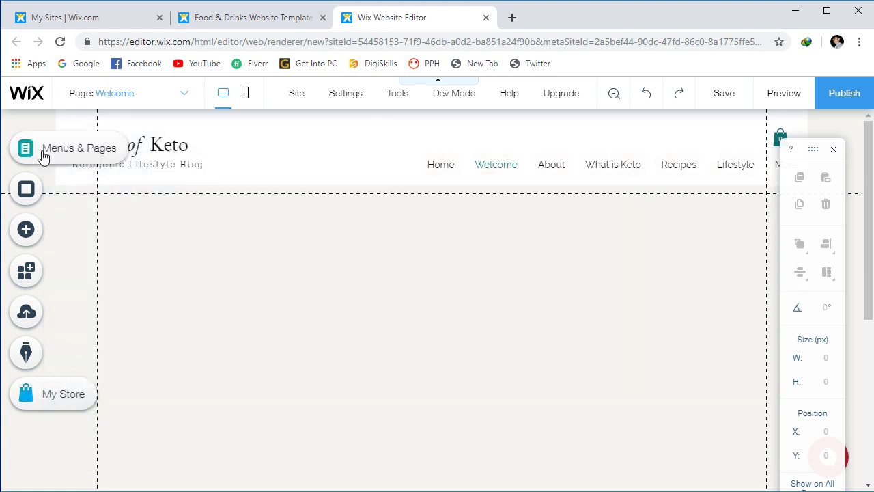
- Examine the Welcome page's background options and the site colors offered for its background
{"action": "left_click", "coordinate": [45, 190]}
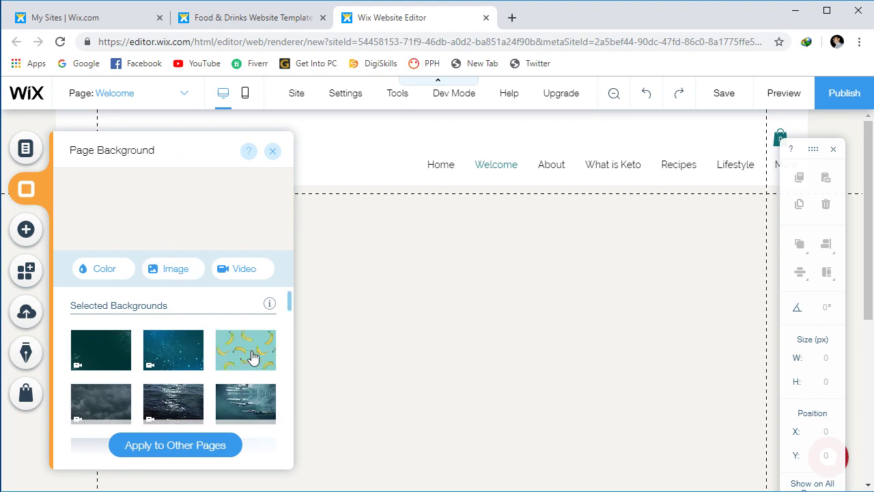
{"action": "mouse_move", "coordinate": [253, 357]}
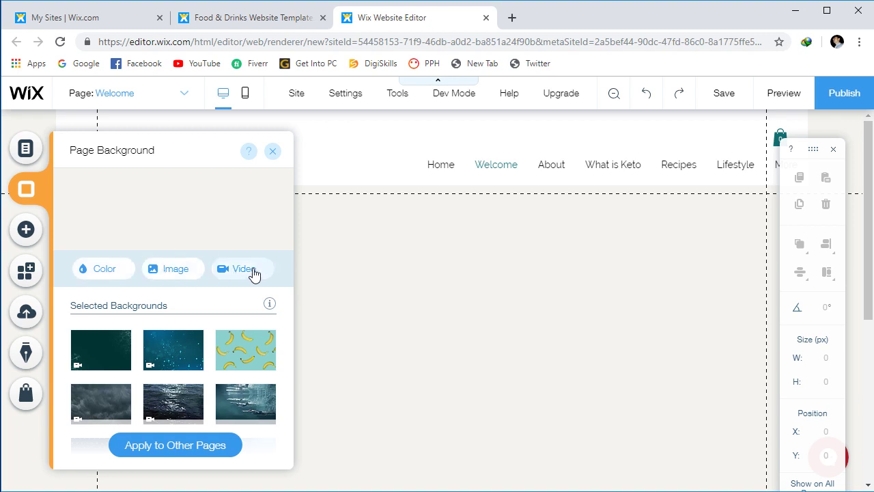
{"action": "left_click", "coordinate": [107, 272]}
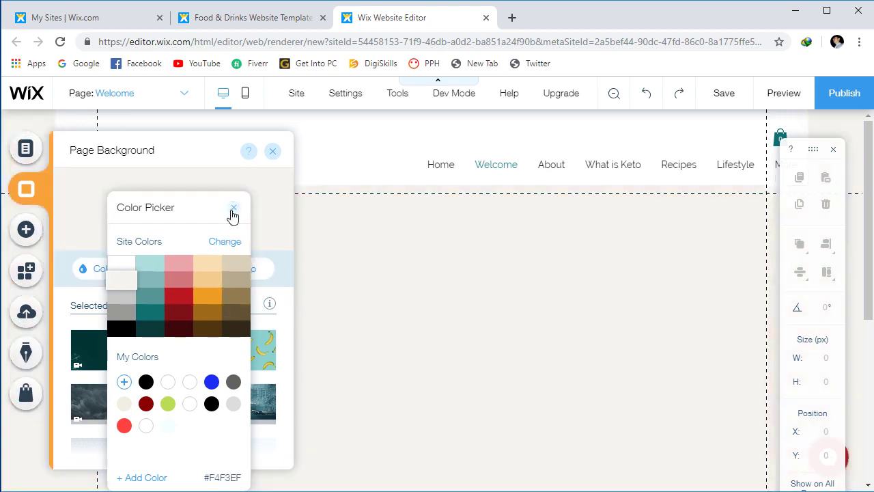
{"action": "left_click", "coordinate": [234, 207]}
- Browse the preset backgrounds and the image chooser for the Welcome page without changing its background
{"action": "left_click", "coordinate": [177, 268]}
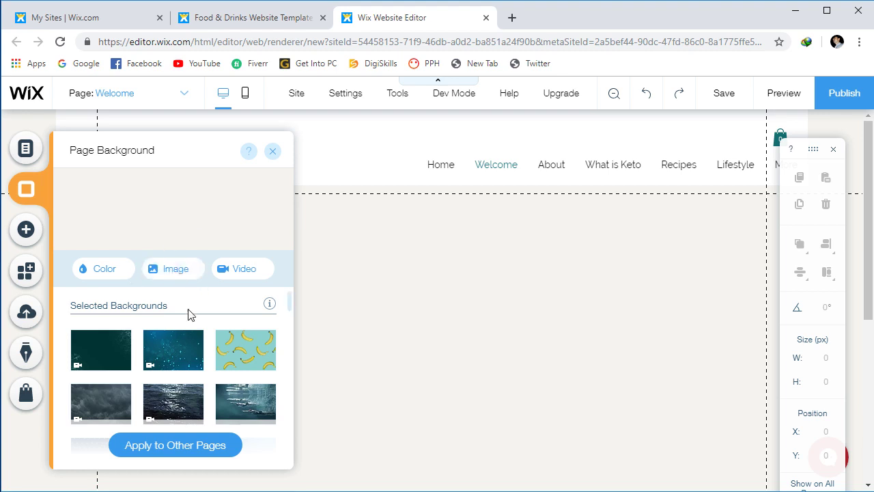
{"action": "scroll", "coordinate": [240, 344], "scroll_direction": "down", "scroll_amount": 5}
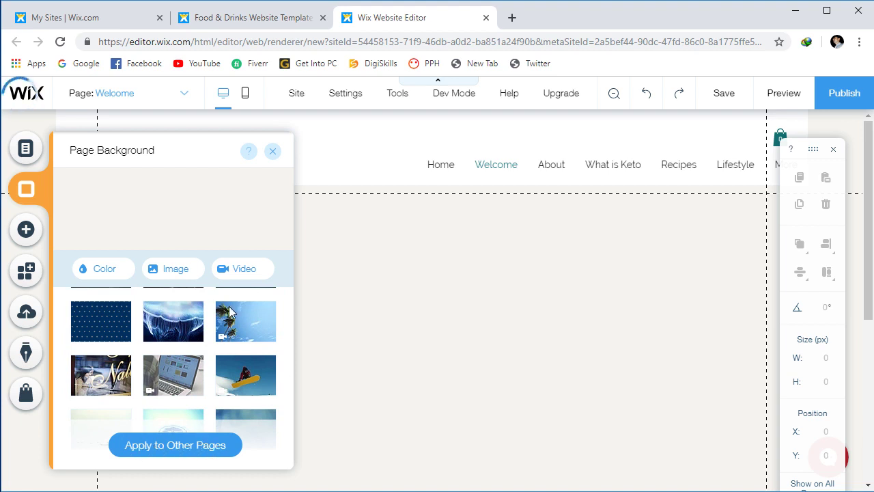
{"action": "left_click", "coordinate": [274, 151]}
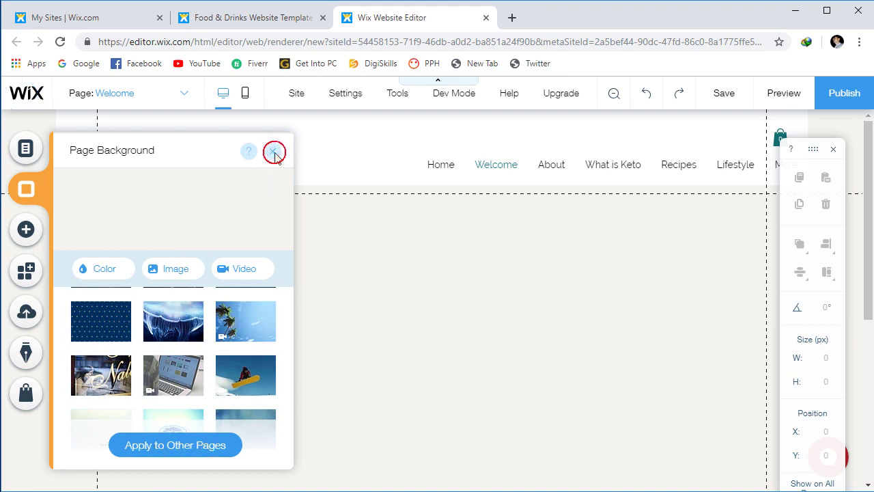
{"action": "left_click", "coordinate": [272, 151]}
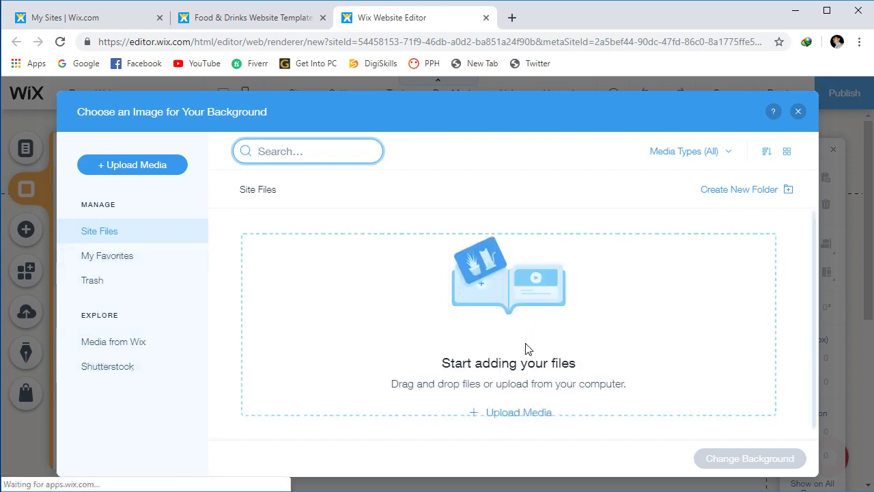
{"action": "scroll", "coordinate": [519, 401], "scroll_direction": "down", "scroll_amount": 1}
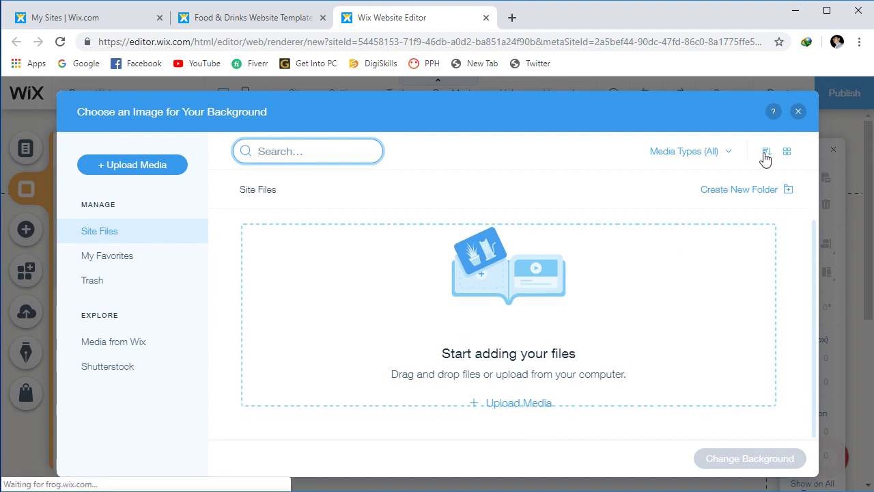
{"action": "left_click", "coordinate": [798, 112]}
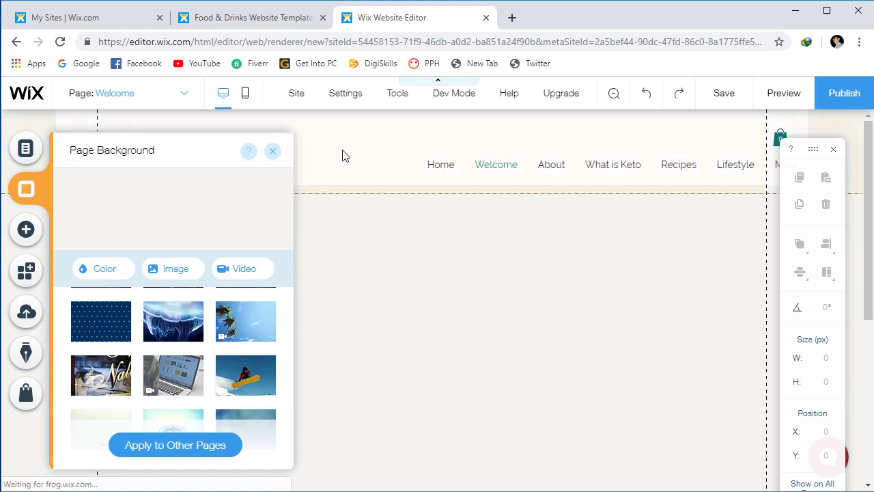
{"action": "left_click", "coordinate": [272, 151]}
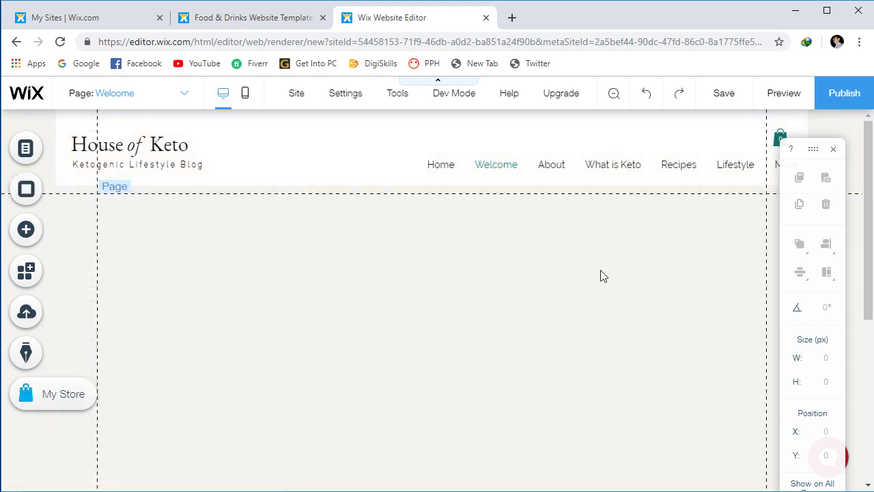
- Switch to the Home page and examine the addable elements, including text, images, boxes, buttons and the additional embeds
{"action": "left_click", "coordinate": [186, 96]}
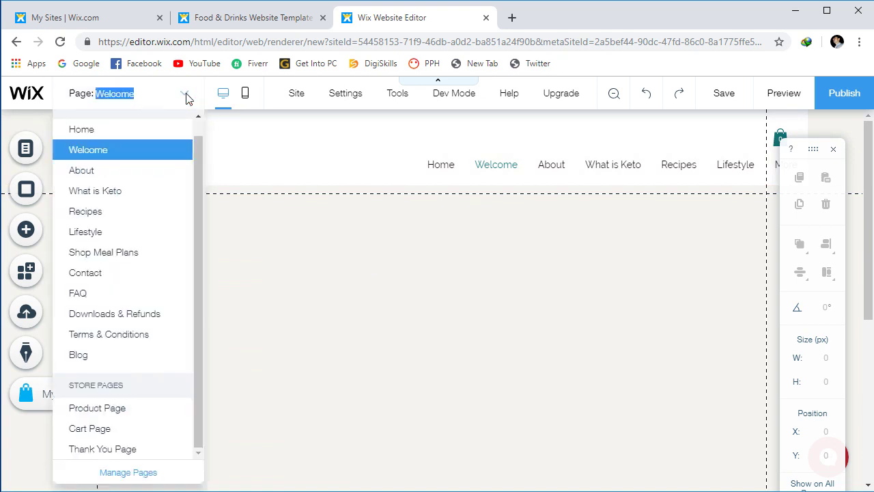
{"action": "left_click", "coordinate": [101, 136]}
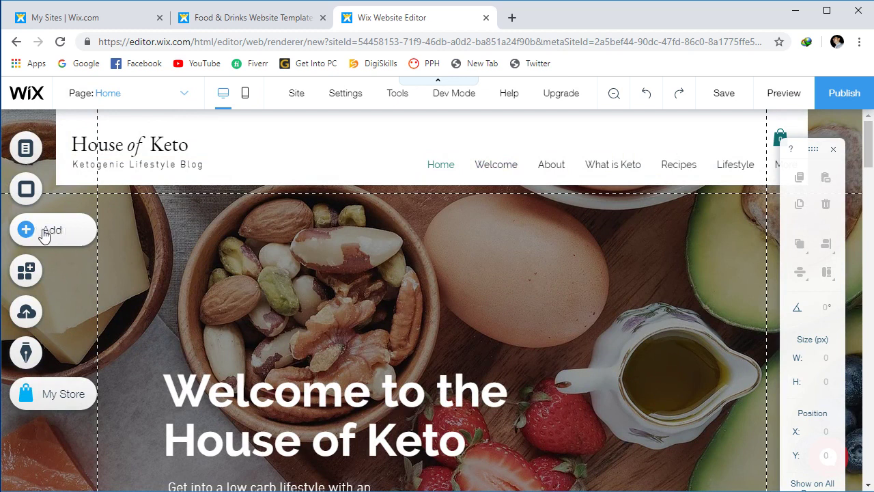
{"action": "left_click", "coordinate": [39, 232]}
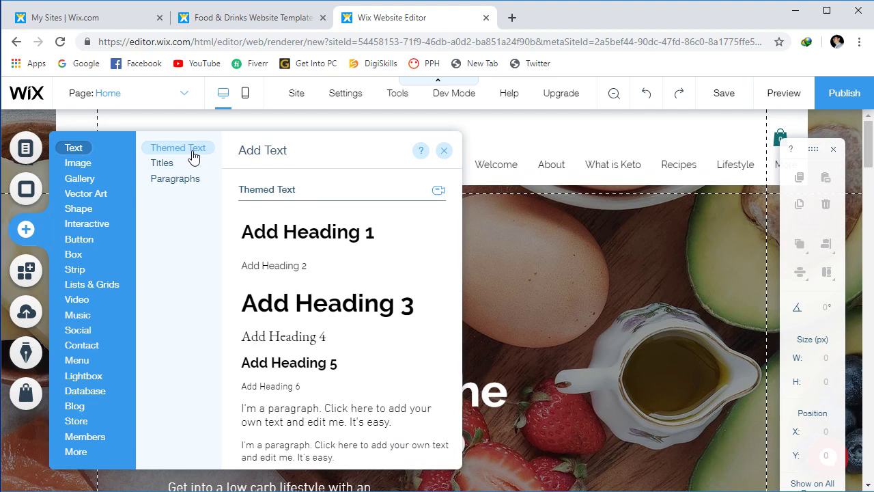
{"action": "mouse_move", "coordinate": [177, 187]}
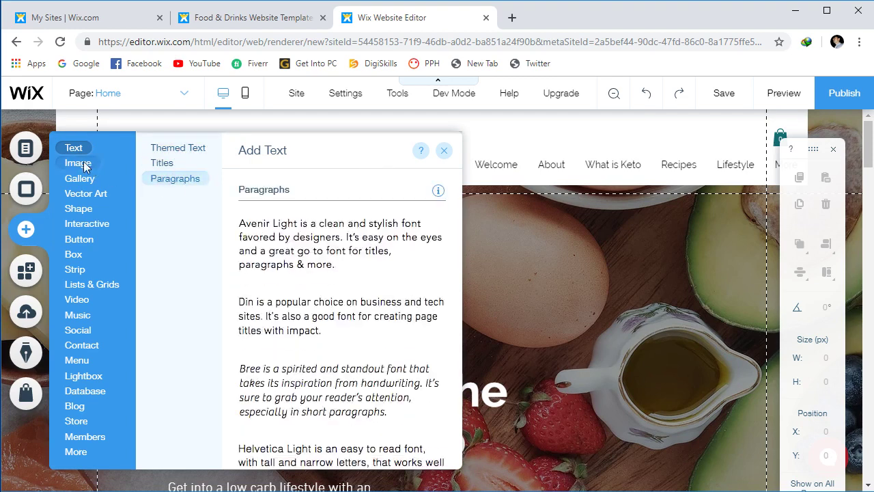
{"action": "mouse_move", "coordinate": [73, 164]}
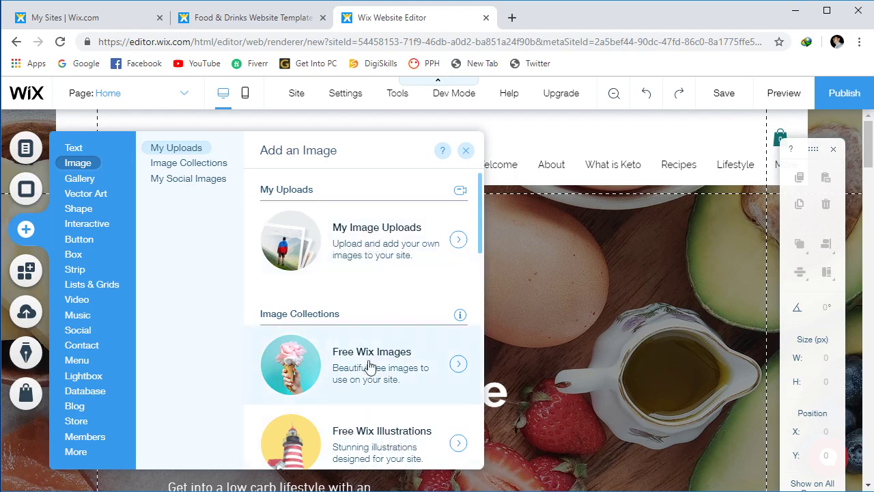
{"action": "scroll", "coordinate": [365, 369], "scroll_direction": "down", "scroll_amount": 1}
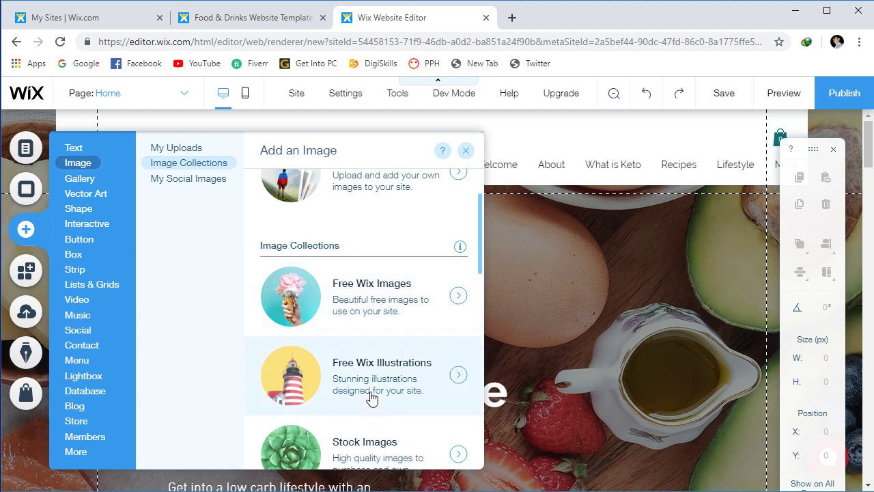
{"action": "mouse_move", "coordinate": [85, 183]}
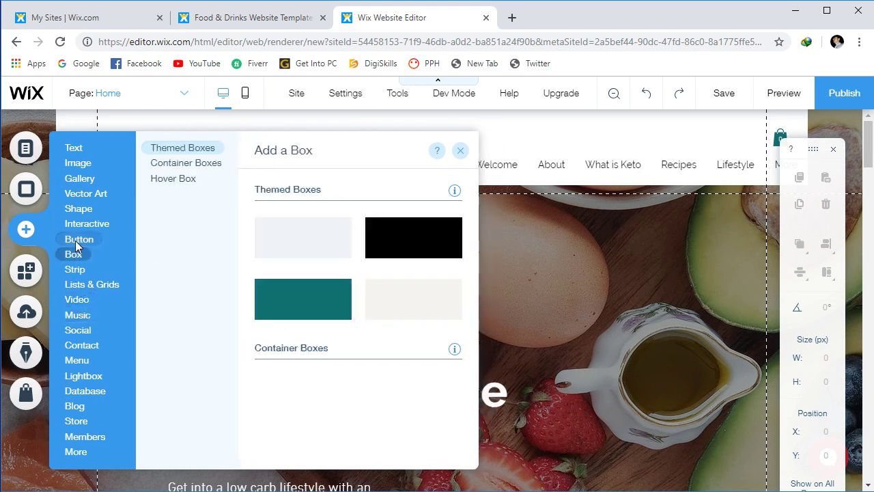
{"action": "mouse_move", "coordinate": [77, 240]}
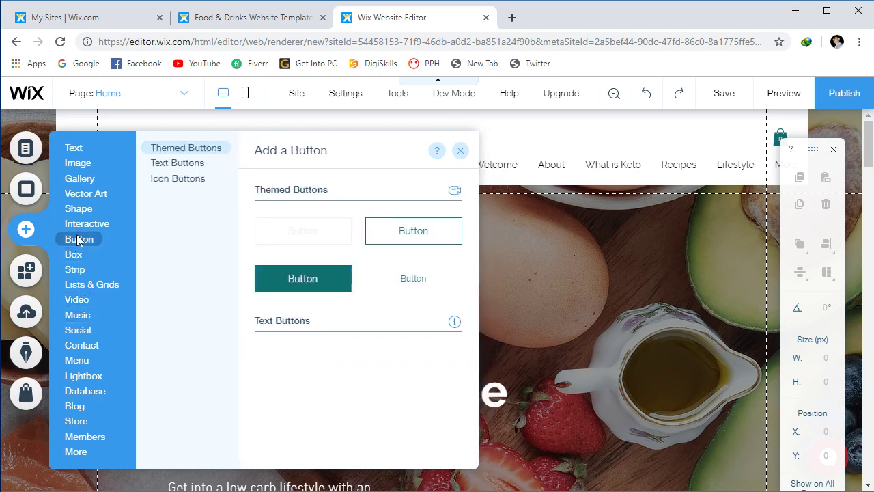
{"action": "mouse_move", "coordinate": [83, 453]}
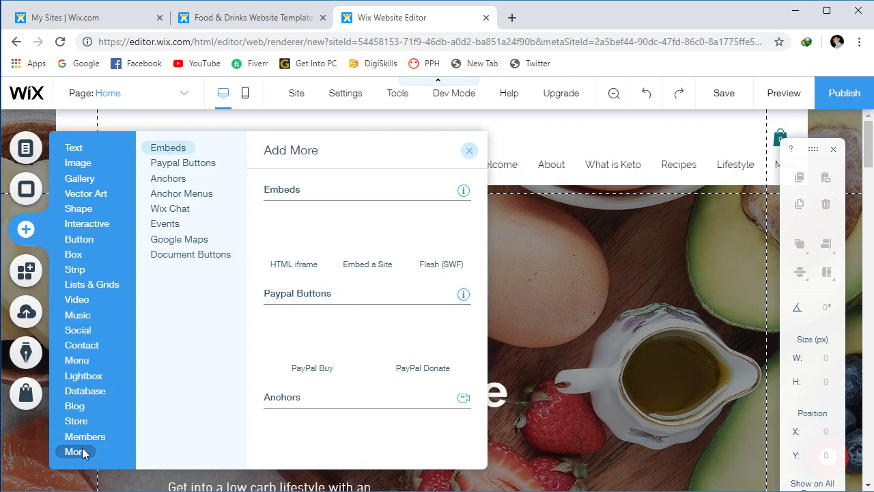
{"action": "left_click", "coordinate": [352, 152]}
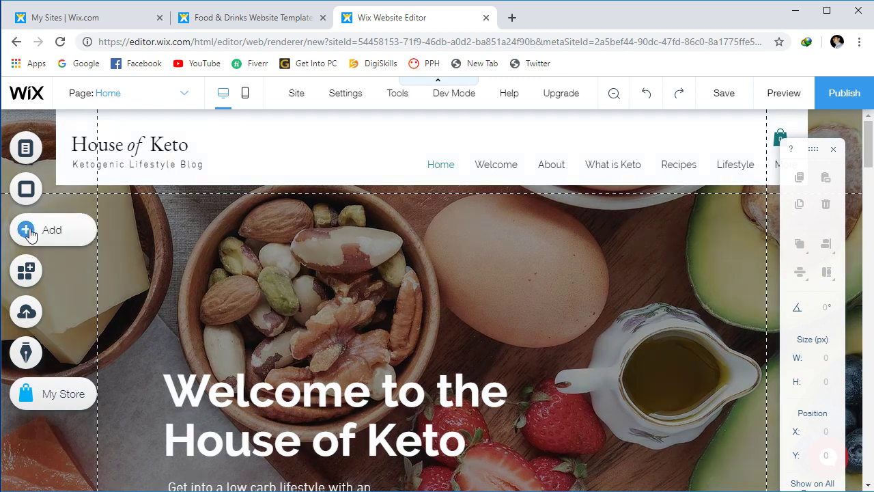
- Browse the Wix App Market's featured online store apps and its app categories, then close the market
{"action": "left_click", "coordinate": [27, 271]}
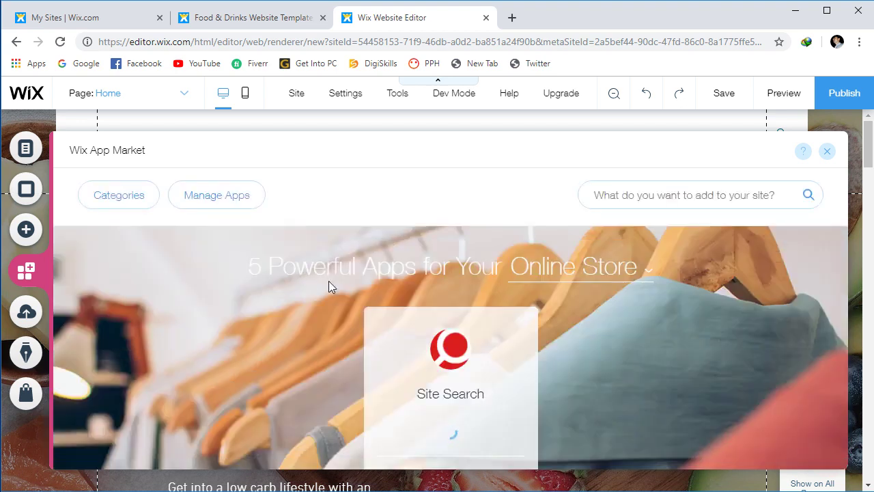
{"action": "scroll", "coordinate": [328, 281], "scroll_direction": "down", "scroll_amount": 2}
{"action": "scroll", "coordinate": [329, 281], "scroll_direction": "down", "scroll_amount": 2}
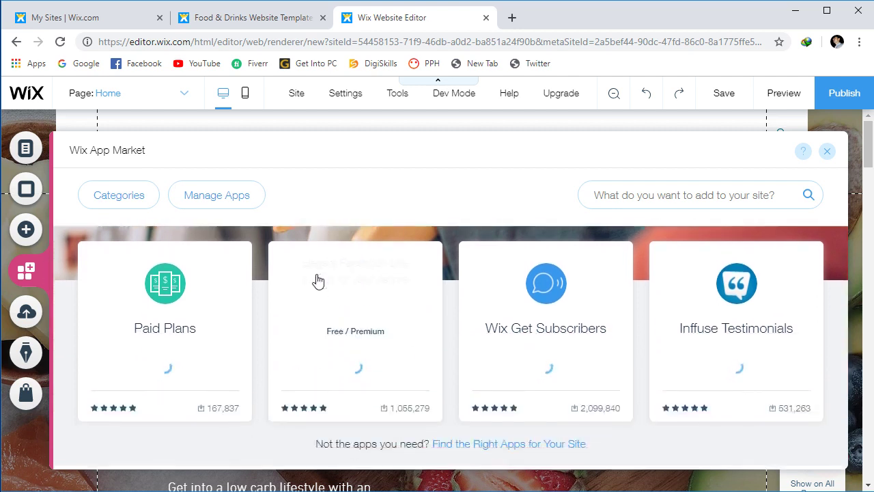
{"action": "scroll", "coordinate": [317, 280], "scroll_direction": "up", "scroll_amount": 1}
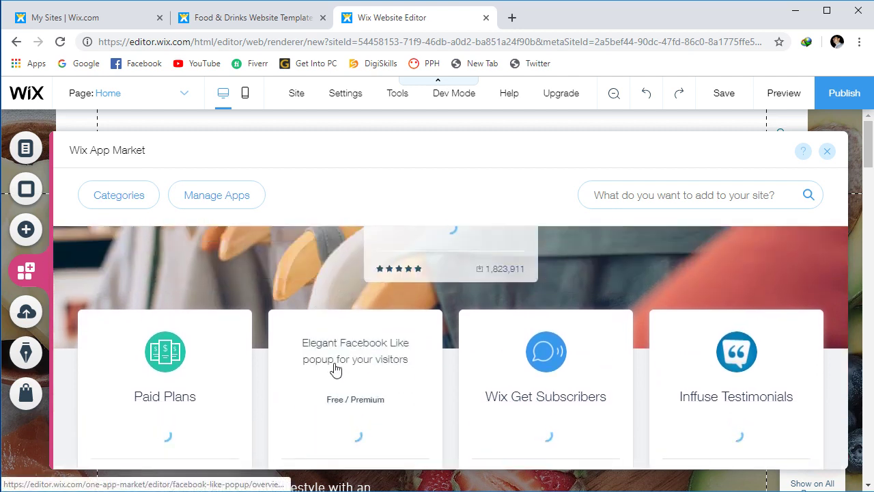
{"action": "scroll", "coordinate": [628, 342], "scroll_direction": "up", "scroll_amount": 2}
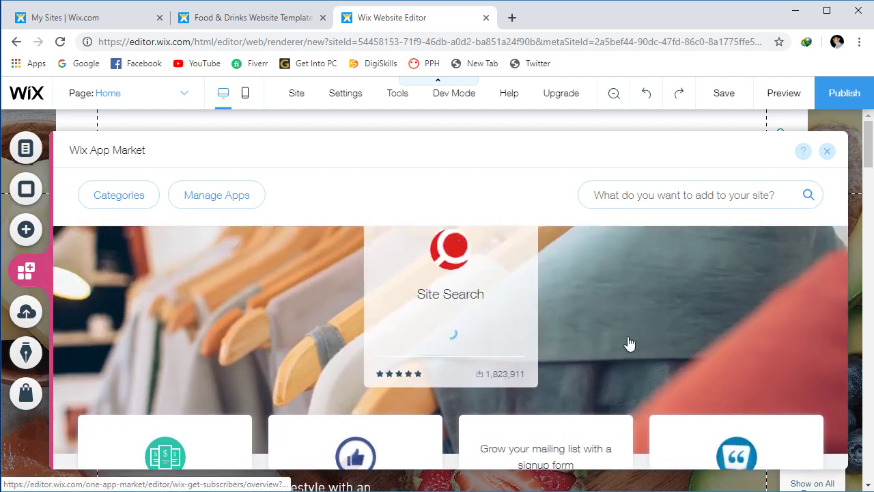
{"action": "scroll", "coordinate": [540, 312], "scroll_direction": "down", "scroll_amount": 1}
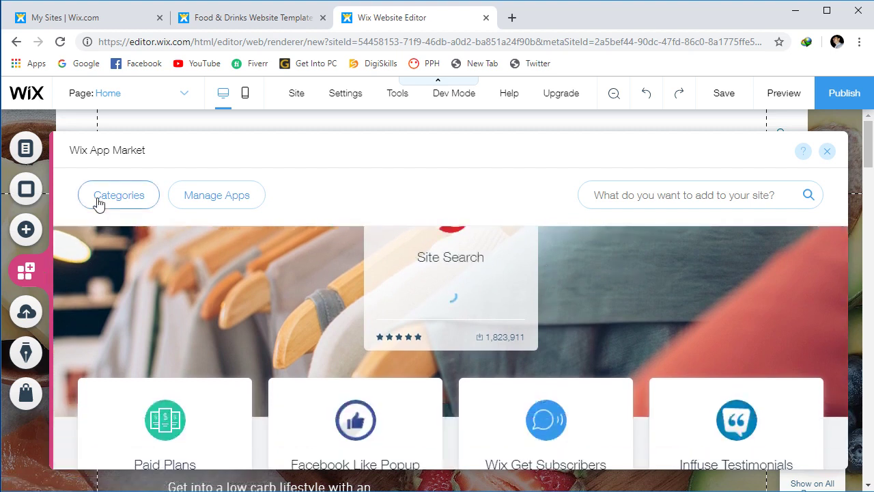
{"action": "scroll", "coordinate": [295, 303], "scroll_direction": "down", "scroll_amount": 8}
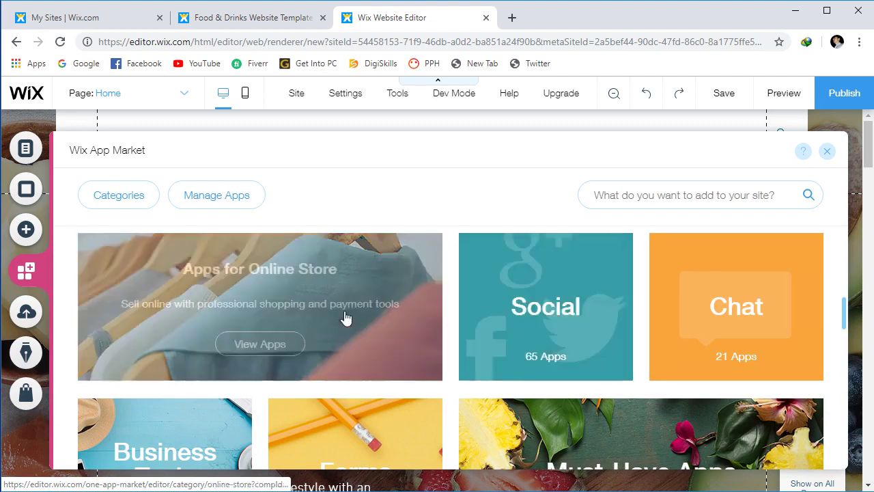
{"action": "scroll", "coordinate": [818, 320], "scroll_direction": "down", "scroll_amount": 2}
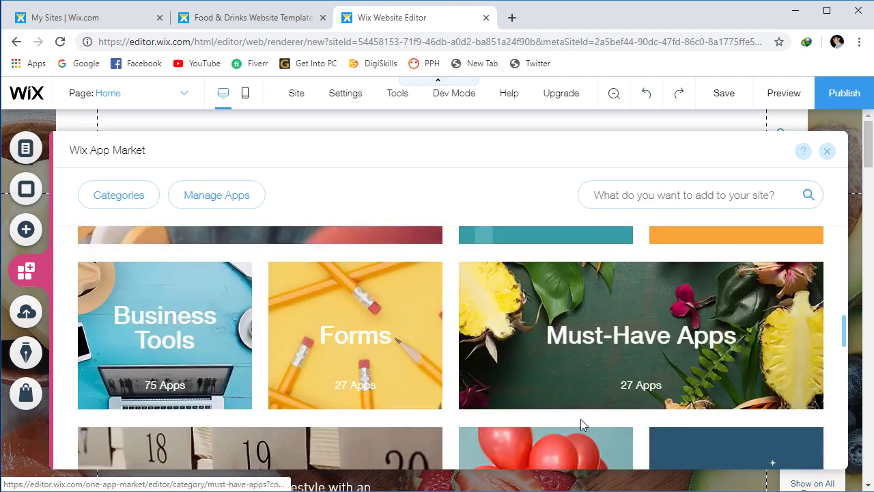
{"action": "scroll", "coordinate": [580, 419], "scroll_direction": "up", "scroll_amount": 2}
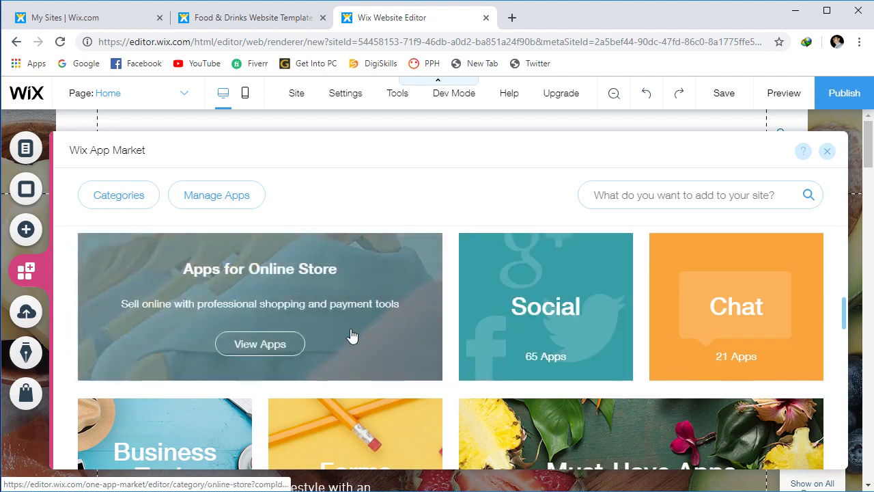
{"action": "scroll", "coordinate": [352, 334], "scroll_direction": "up", "scroll_amount": 2}
{"action": "left_click", "coordinate": [827, 151]}
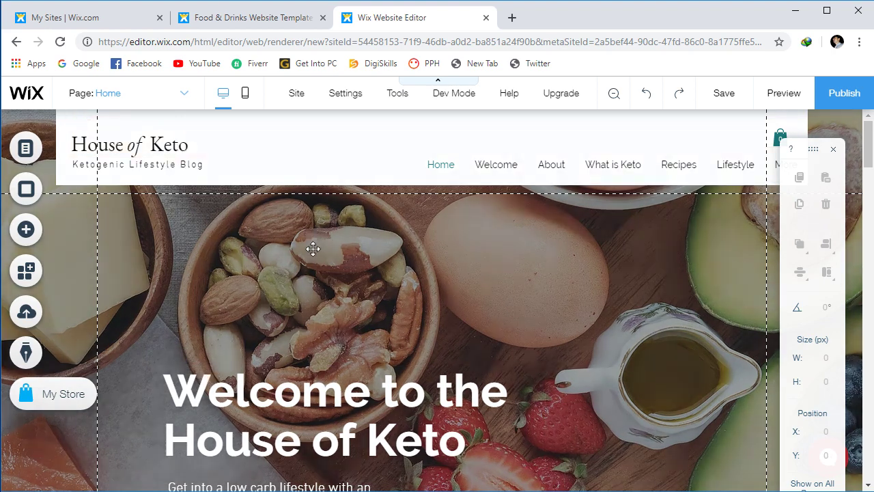
- View the text settings of the House of Keto header title without changing them
{"action": "left_click", "coordinate": [165, 142]}
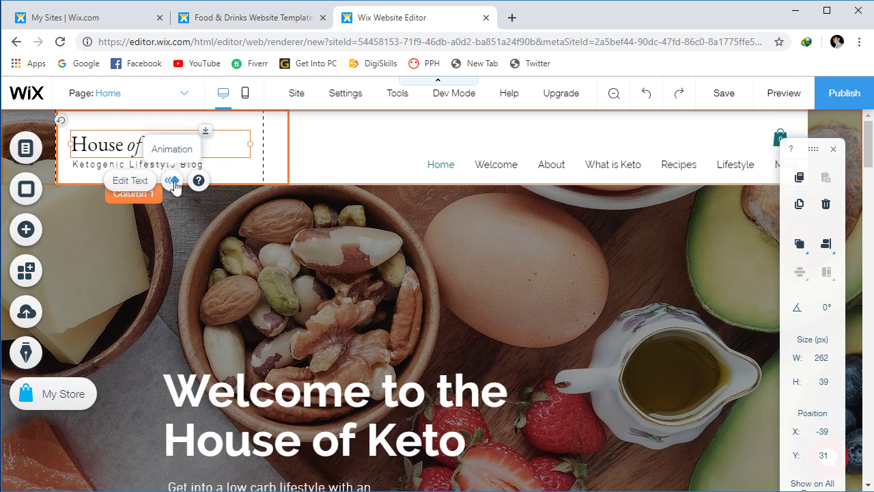
{"action": "left_click", "coordinate": [136, 181]}
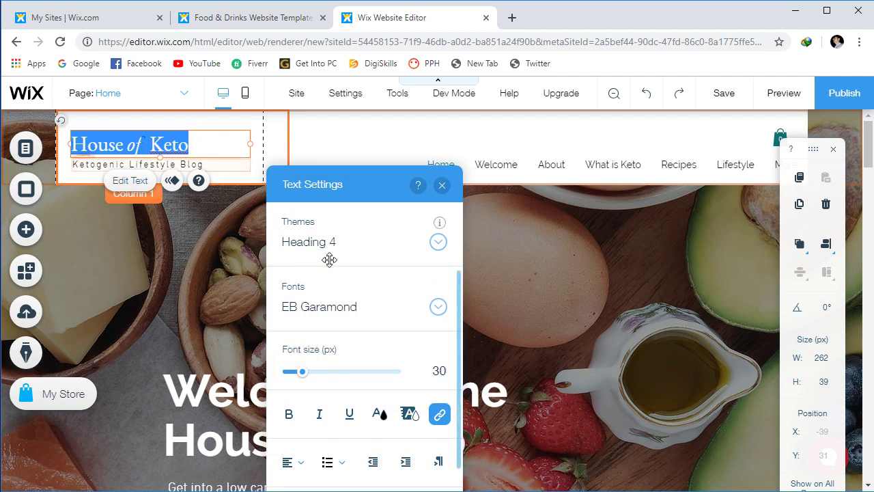
{"action": "left_click", "coordinate": [442, 185]}
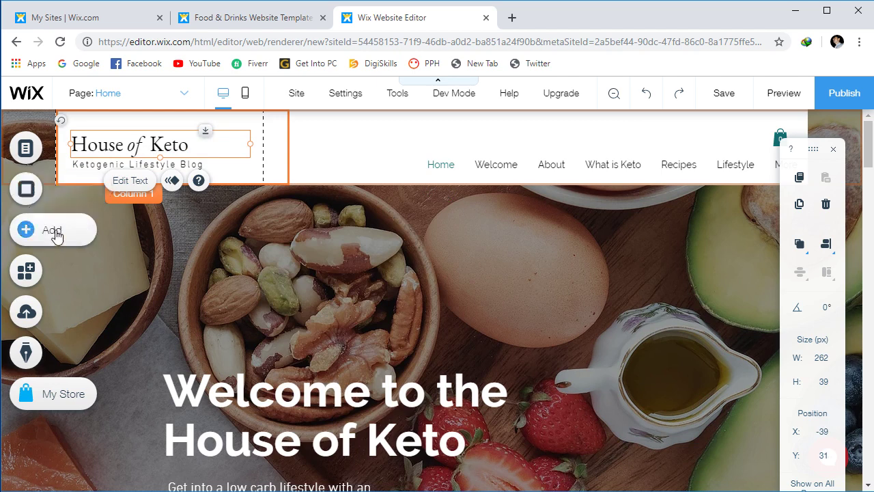
- Select the header's horizontal menu and view the site menu pages it manages
{"action": "left_click", "coordinate": [322, 147]}
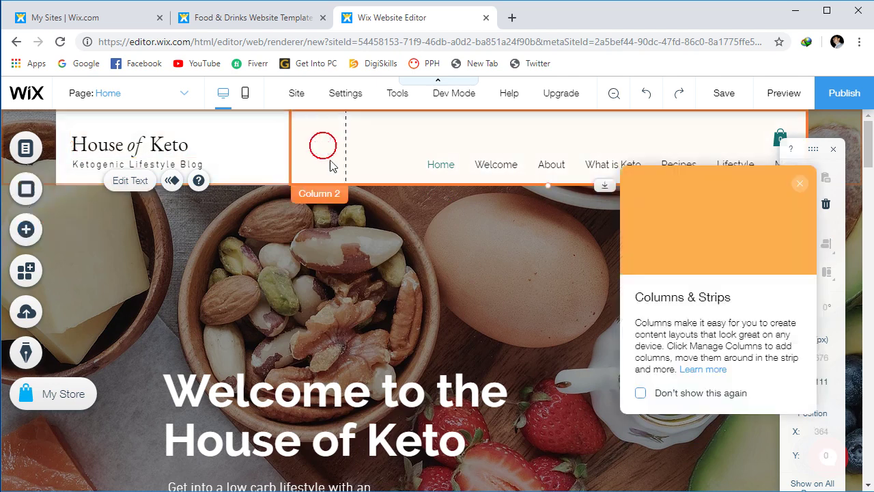
{"action": "left_click", "coordinate": [408, 166]}
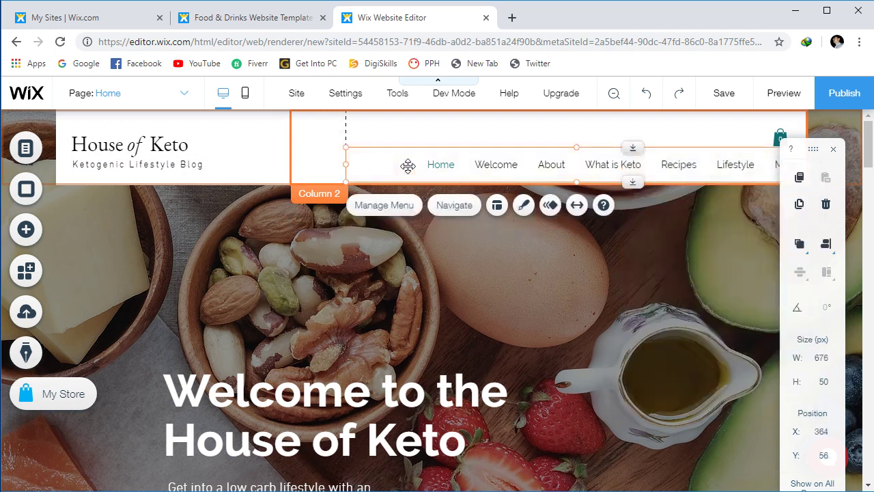
{"action": "left_click", "coordinate": [388, 206]}
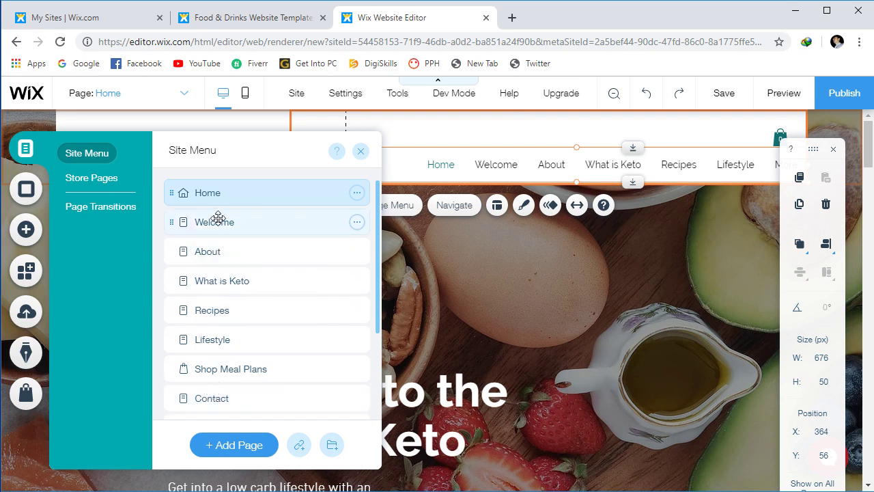
{"action": "left_click", "coordinate": [361, 151]}
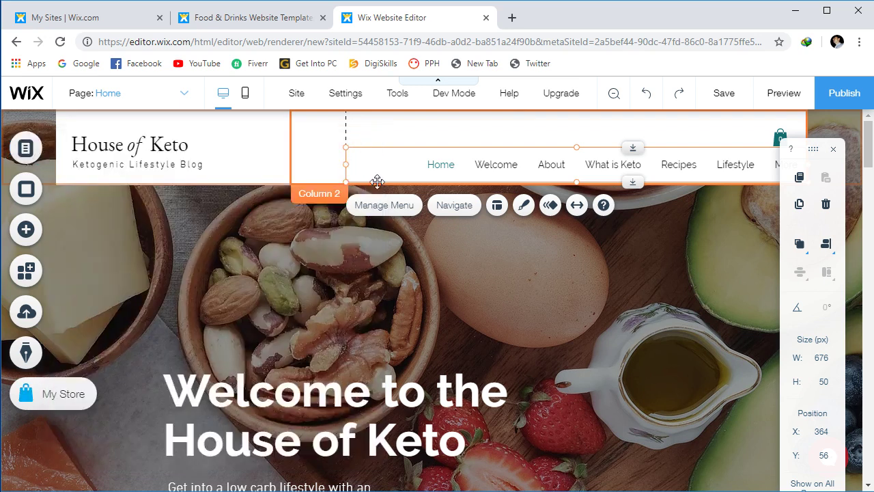
- Inspect the header's two columns and view the list of pages the horizontal menu can navigate to
{"action": "left_click", "coordinate": [310, 140]}
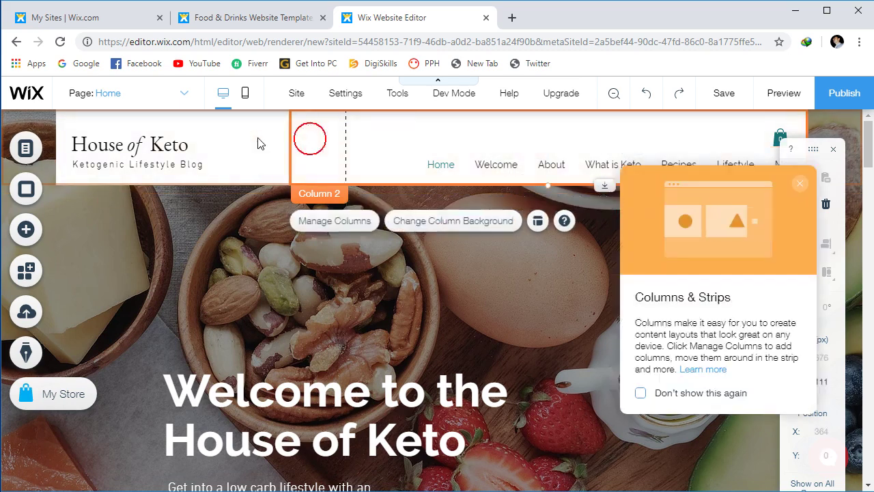
{"action": "left_click", "coordinate": [243, 137]}
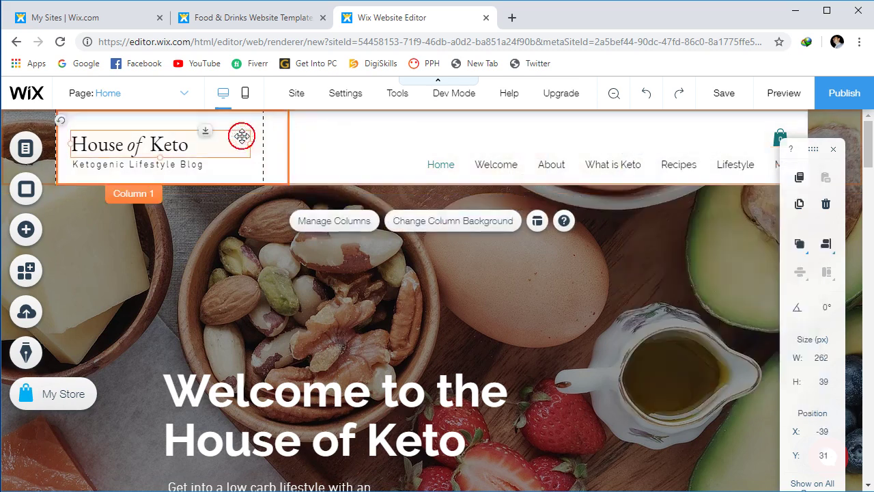
{"action": "left_click", "coordinate": [387, 167]}
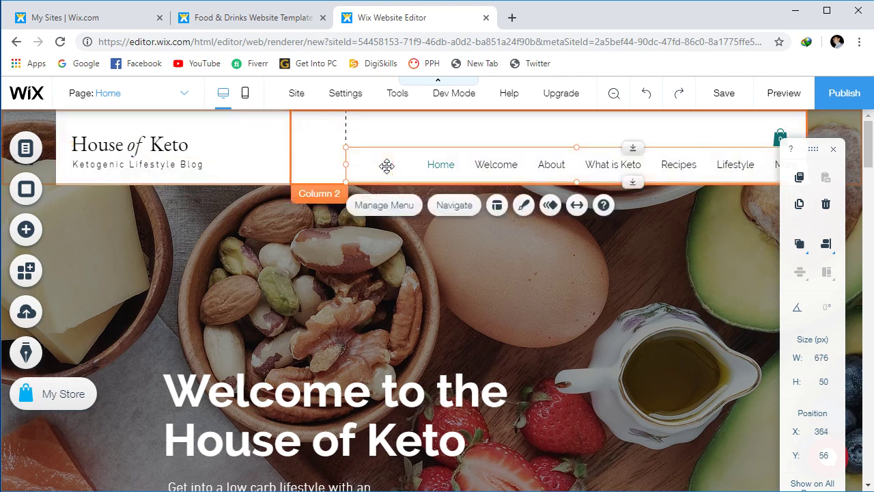
{"action": "left_click", "coordinate": [457, 206]}
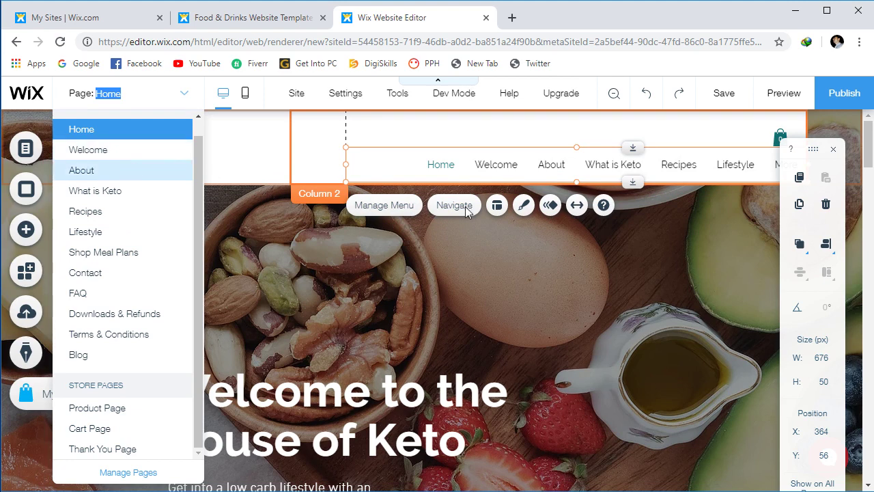
{"action": "left_click", "coordinate": [475, 299]}
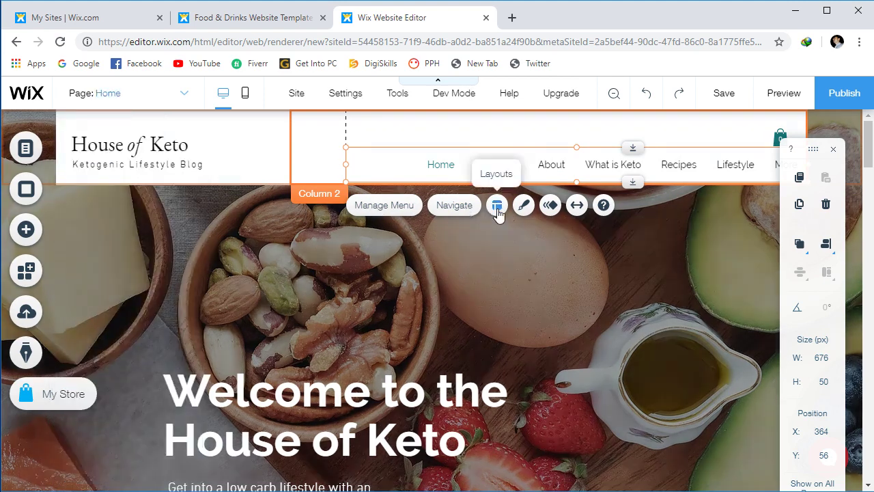
- Try same-size tabs and tabs filling the whole menu in the horizontal menu's layout, turning both options off again
{"action": "left_click", "coordinate": [497, 207]}
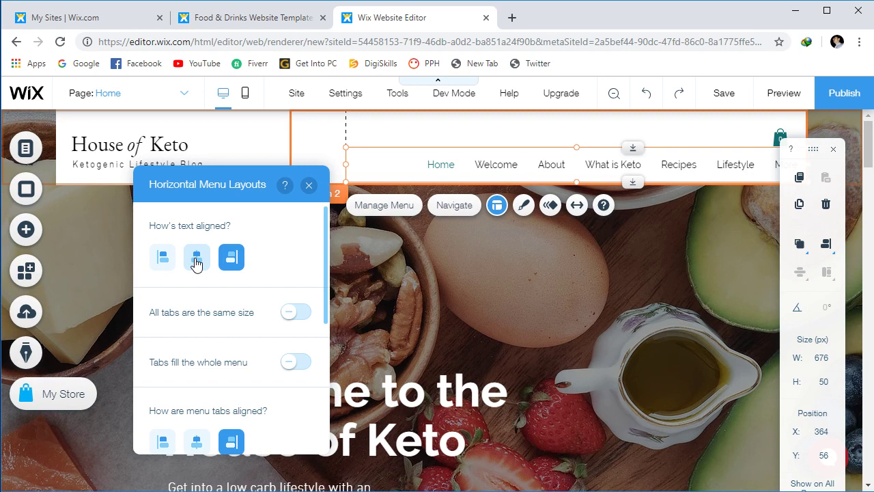
{"action": "scroll", "coordinate": [244, 322], "scroll_direction": "down", "scroll_amount": 2}
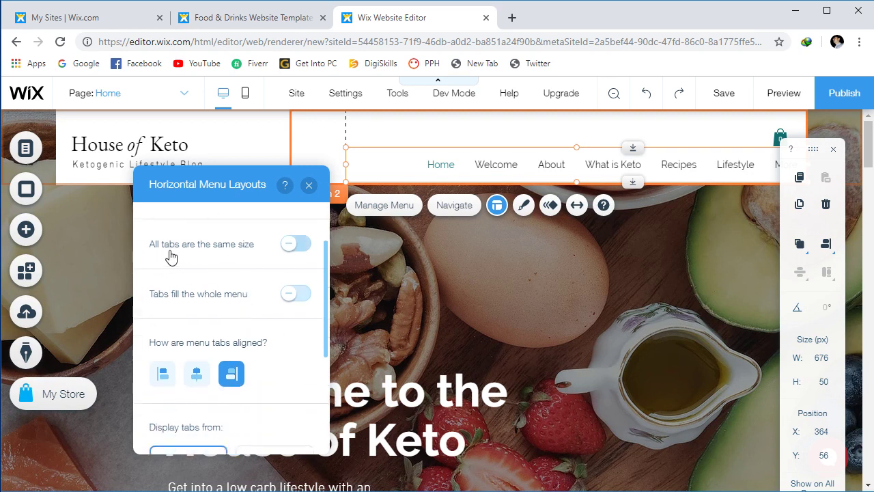
{"action": "left_click", "coordinate": [300, 245]}
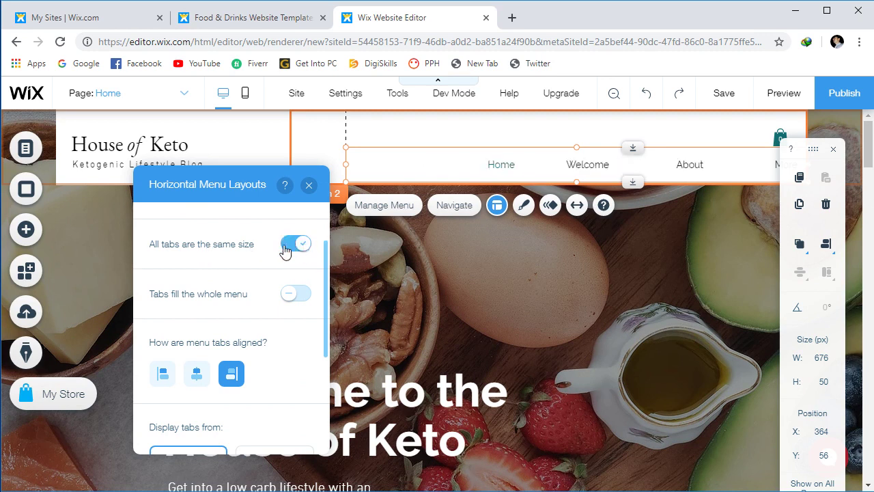
{"action": "left_click", "coordinate": [285, 246]}
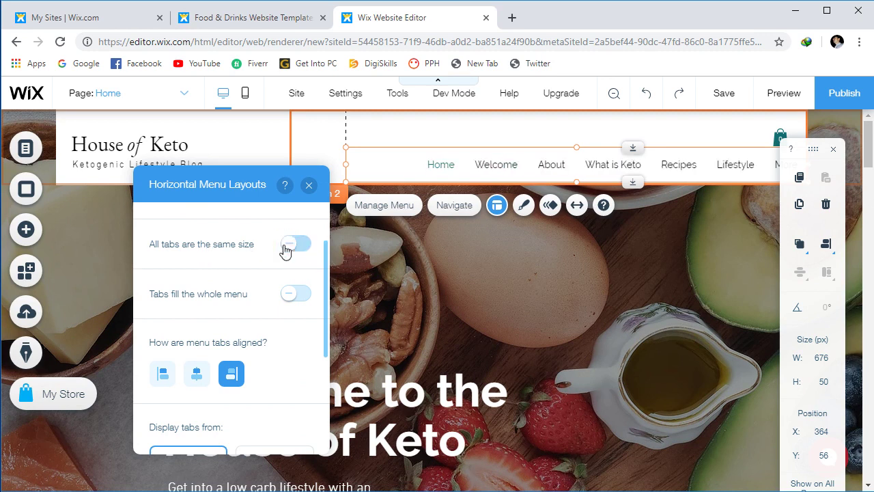
{"action": "left_click", "coordinate": [308, 298]}
{"action": "left_click", "coordinate": [304, 299]}
- Examine the horizontal menu's tab alignment, display direction and extra-tab label options, then close the layout settings
{"action": "scroll", "coordinate": [244, 348], "scroll_direction": "down", "scroll_amount": 1}
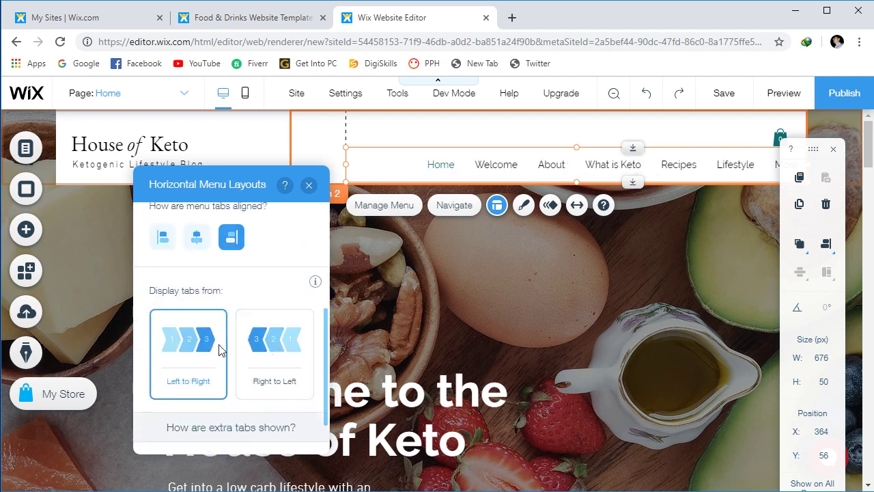
{"action": "scroll", "coordinate": [278, 348], "scroll_direction": "down", "scroll_amount": 1}
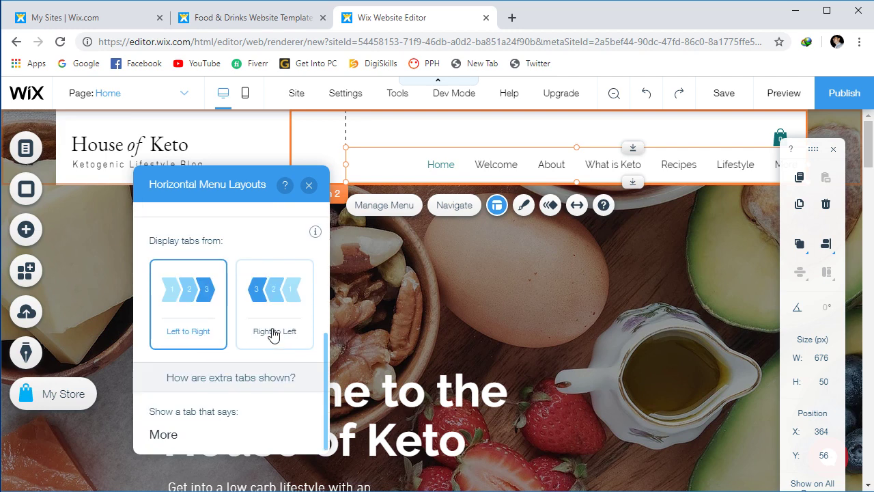
{"action": "scroll", "coordinate": [277, 321], "scroll_direction": "up", "scroll_amount": 3}
{"action": "left_click", "coordinate": [309, 185]}
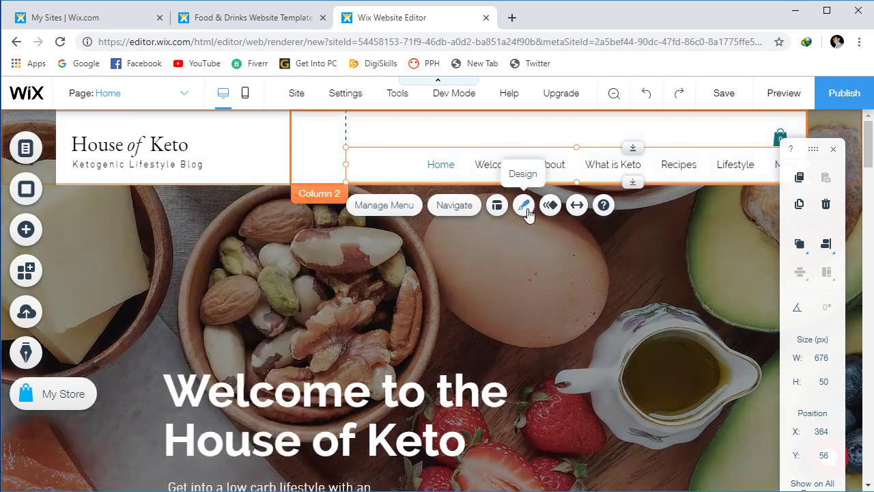
- Browse the themed and additional design presets for the horizontal menu, previewing some on the header and keeping the current design
{"action": "left_click", "coordinate": [524, 205]}
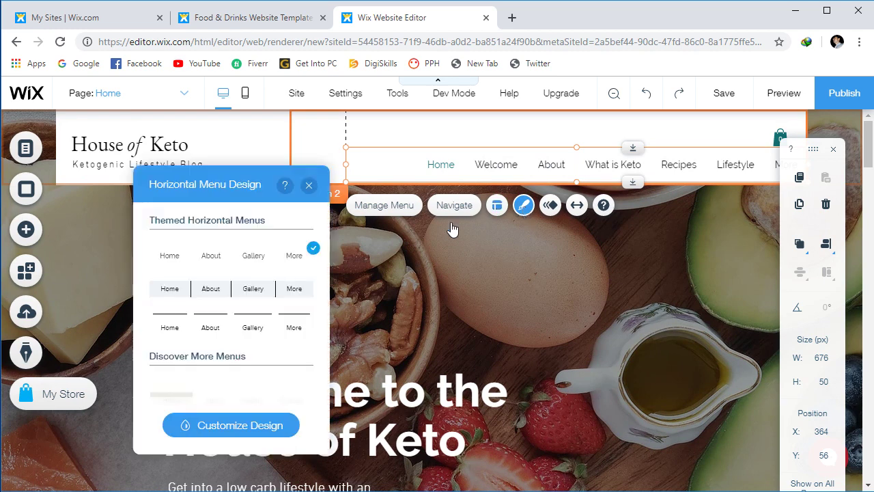
{"action": "scroll", "coordinate": [228, 309], "scroll_direction": "down", "scroll_amount": 3}
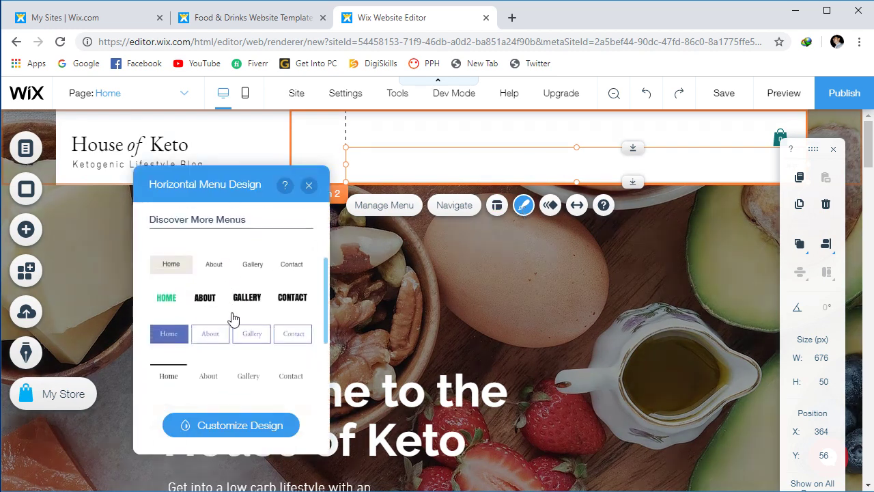
{"action": "scroll", "coordinate": [209, 303], "scroll_direction": "up", "scroll_amount": 2}
{"action": "scroll", "coordinate": [211, 305], "scroll_direction": "up", "scroll_amount": 1}
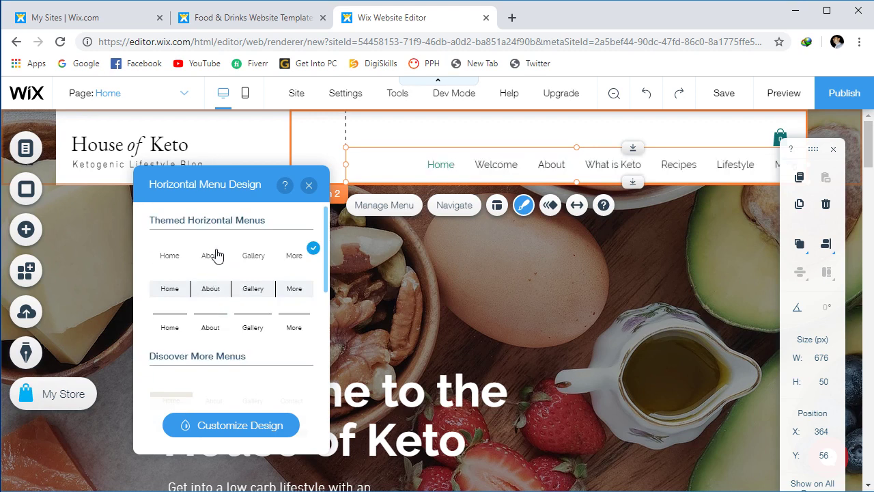
{"action": "scroll", "coordinate": [218, 297], "scroll_direction": "down", "scroll_amount": 6}
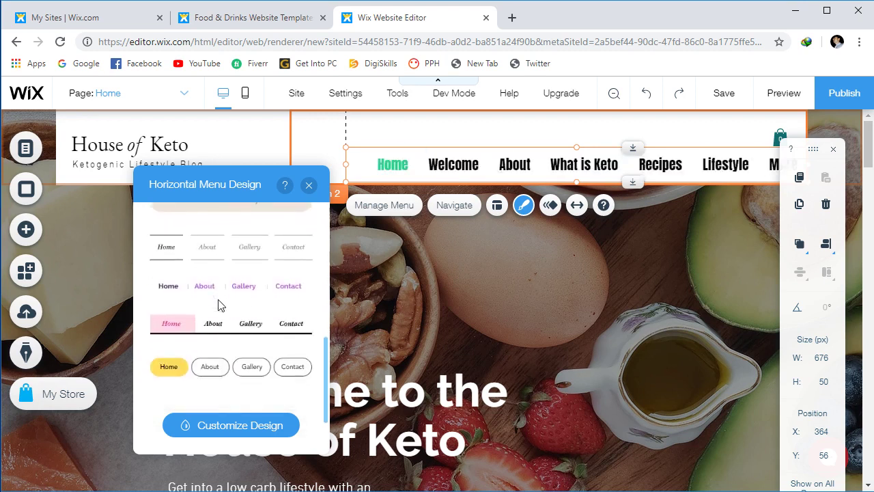
{"action": "scroll", "coordinate": [220, 331], "scroll_direction": "down", "scroll_amount": 1}
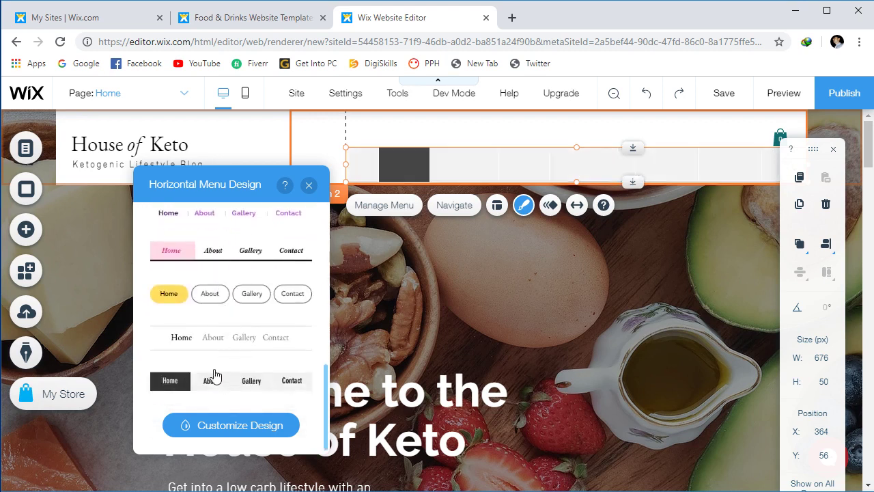
{"action": "scroll", "coordinate": [243, 338], "scroll_direction": "up", "scroll_amount": 2}
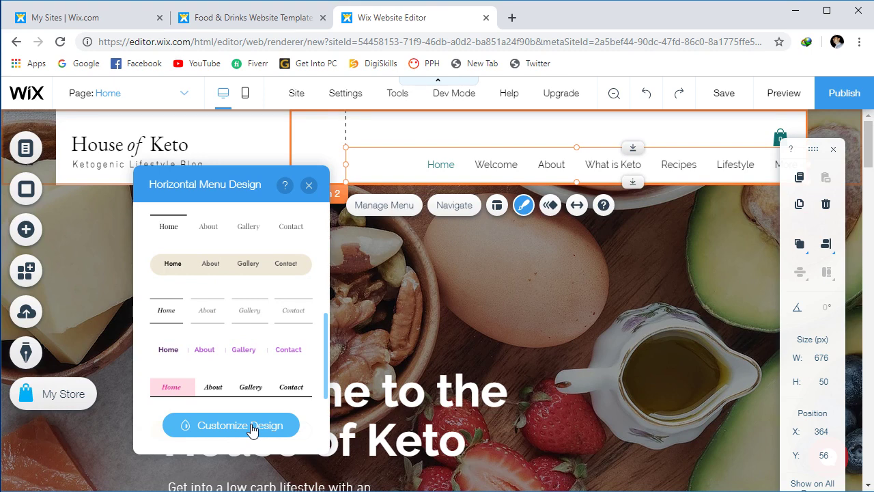
{"action": "left_click", "coordinate": [309, 185]}
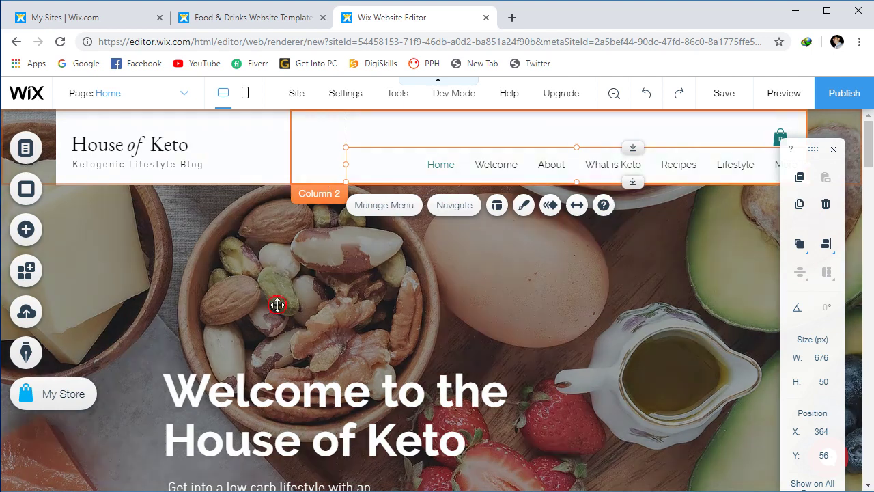
- Inspect the Home page's hero strip and its "Welcome to the House of Keto" title by selecting each one
{"action": "left_click", "coordinate": [277, 305]}
{"action": "scroll", "coordinate": [385, 305], "scroll_direction": "down", "scroll_amount": 1}
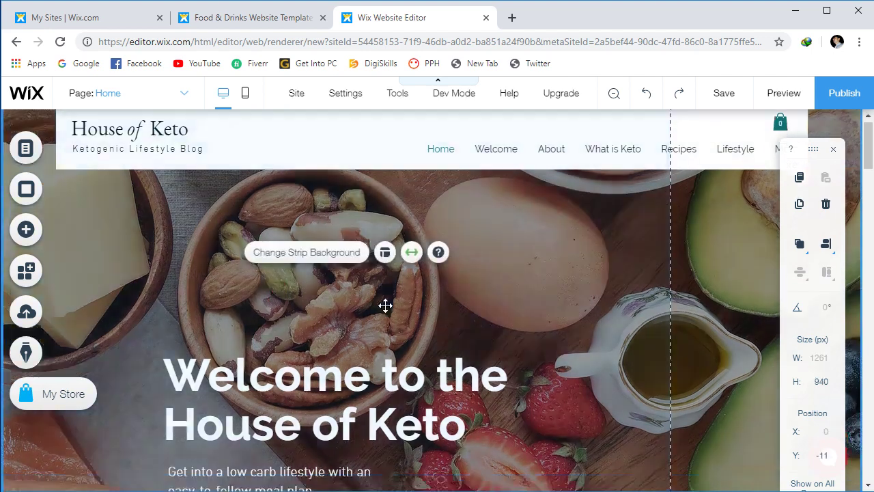
{"action": "left_click", "coordinate": [518, 238]}
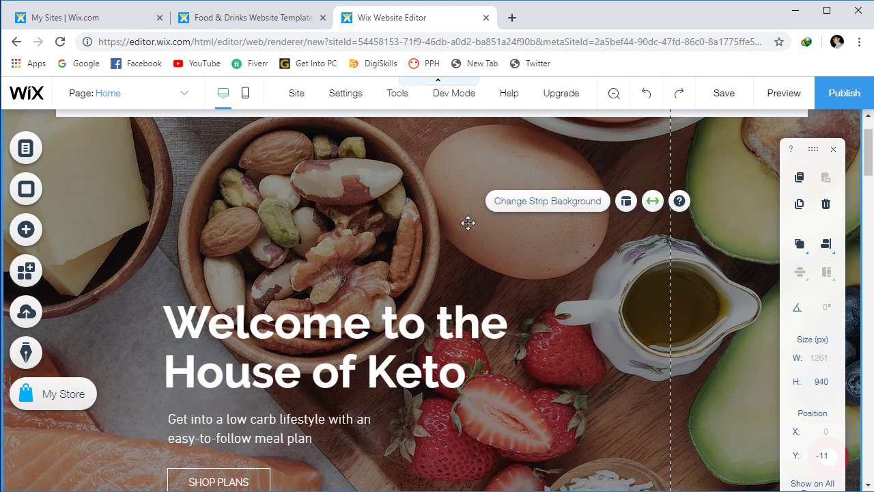
{"action": "left_click", "coordinate": [336, 327]}
{"action": "scroll", "coordinate": [336, 327], "scroll_direction": "down", "scroll_amount": 2}
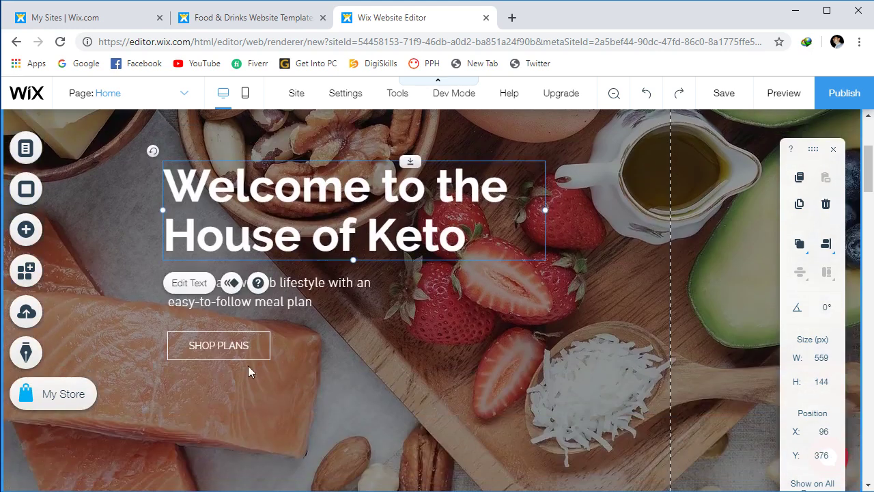
{"action": "scroll", "coordinate": [432, 328], "scroll_direction": "up", "scroll_amount": 3}
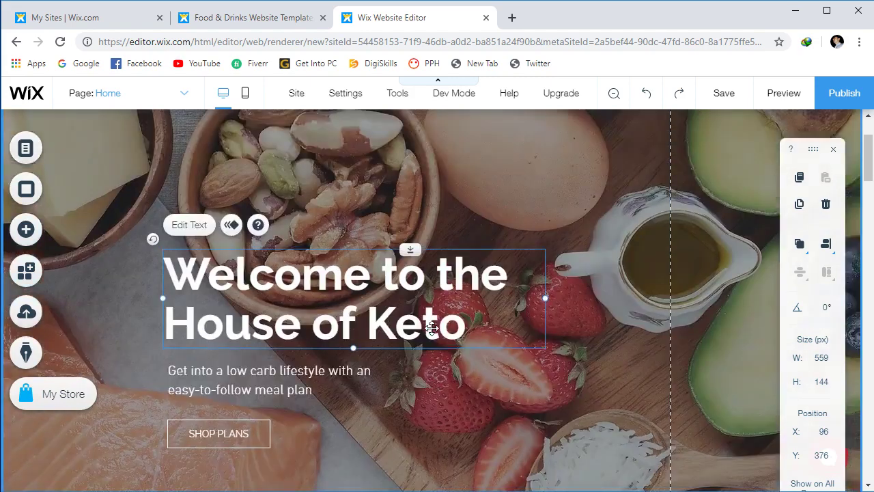
{"action": "left_click", "coordinate": [537, 280]}
{"action": "scroll", "coordinate": [537, 283], "scroll_direction": "down", "scroll_amount": 7}
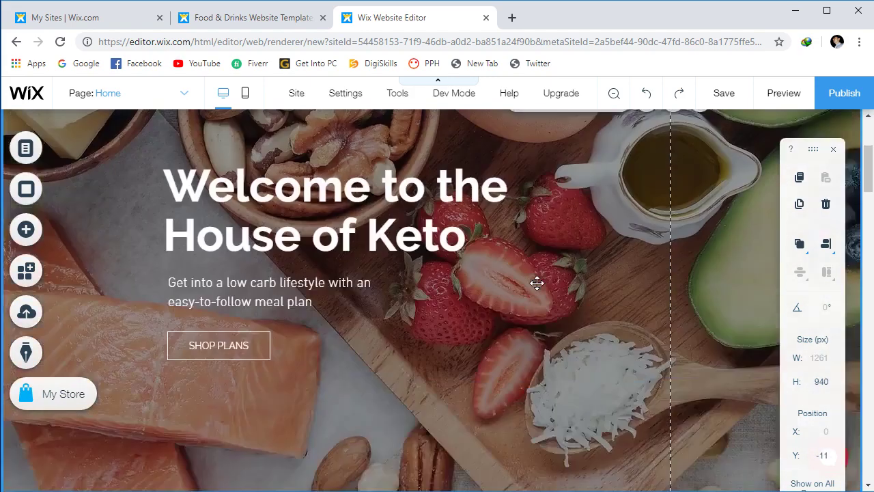
- Examine the Home page's blog strip, including the post feed and the sidebar down to the newsletter form
{"action": "scroll", "coordinate": [503, 207], "scroll_direction": "up", "scroll_amount": 2}
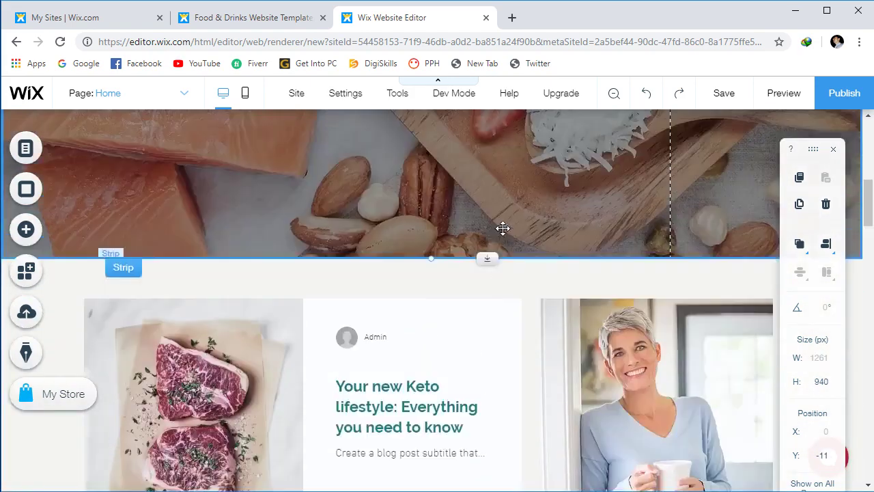
{"action": "scroll", "coordinate": [501, 228], "scroll_direction": "down", "scroll_amount": 1}
{"action": "left_click", "coordinate": [515, 291]}
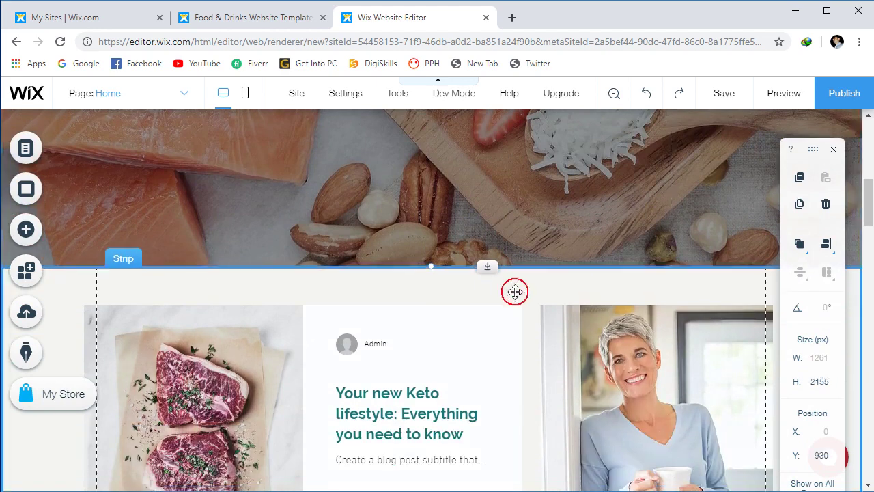
{"action": "scroll", "coordinate": [515, 291], "scroll_direction": "down", "scroll_amount": 2}
{"action": "scroll", "coordinate": [553, 262], "scroll_direction": "up", "scroll_amount": 1}
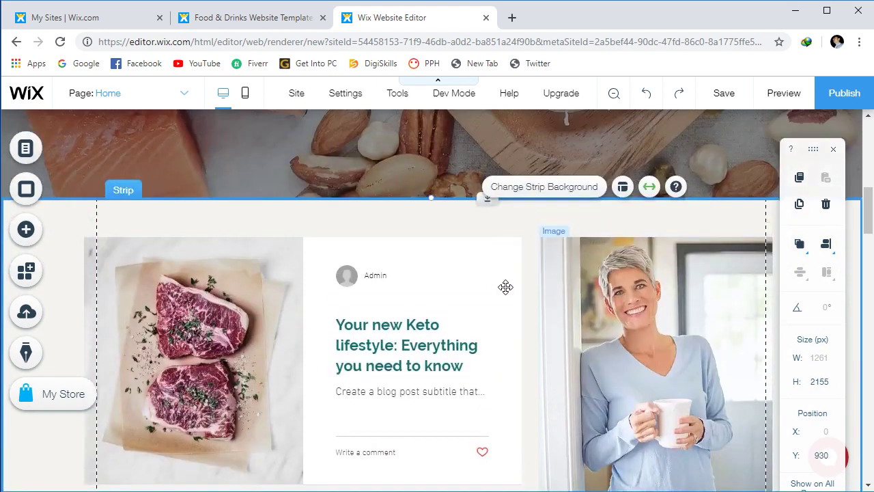
{"action": "left_click", "coordinate": [290, 297]}
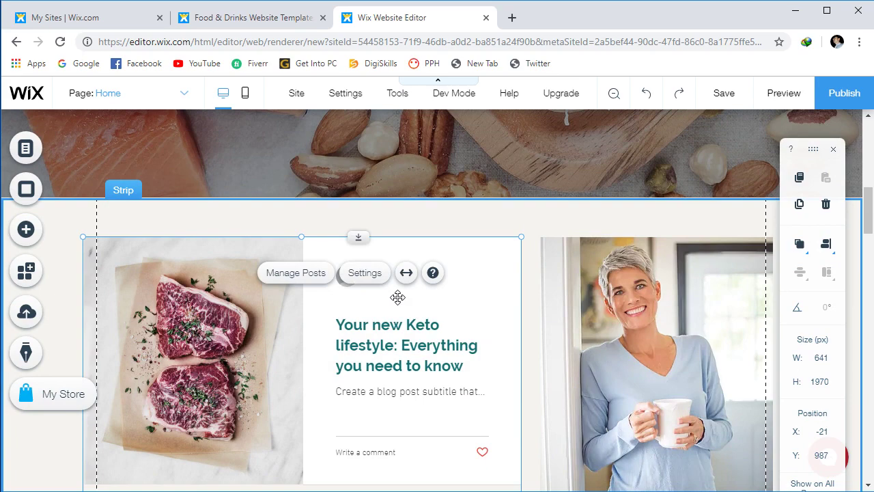
{"action": "scroll", "coordinate": [428, 313], "scroll_direction": "down", "scroll_amount": 1}
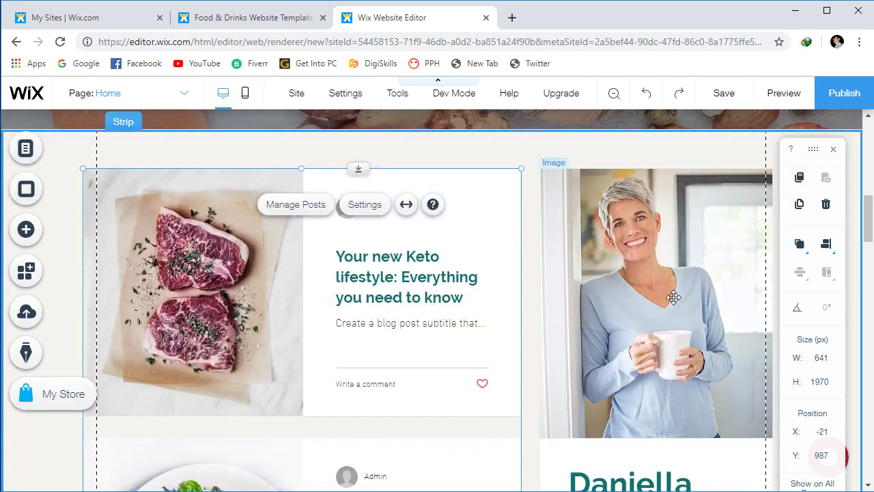
{"action": "scroll", "coordinate": [640, 297], "scroll_direction": "down", "scroll_amount": 4}
{"action": "scroll", "coordinate": [640, 297], "scroll_direction": "down", "scroll_amount": 2}
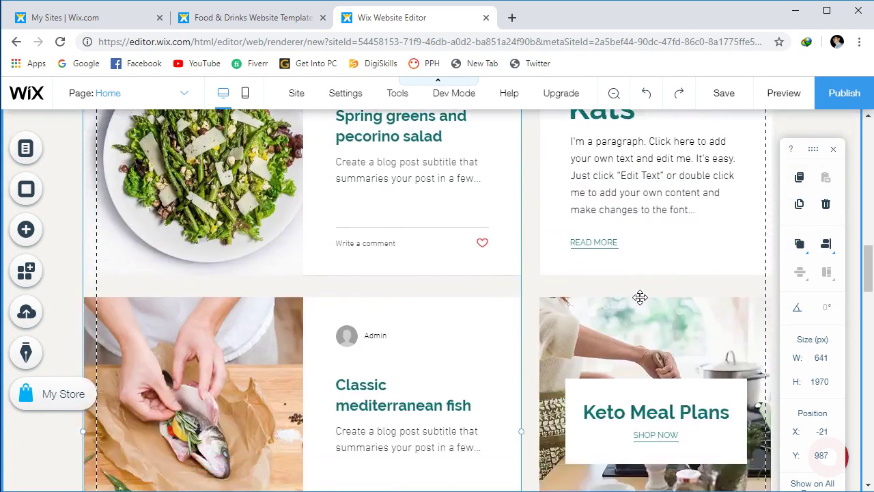
{"action": "scroll", "coordinate": [640, 298], "scroll_direction": "up", "scroll_amount": 6}
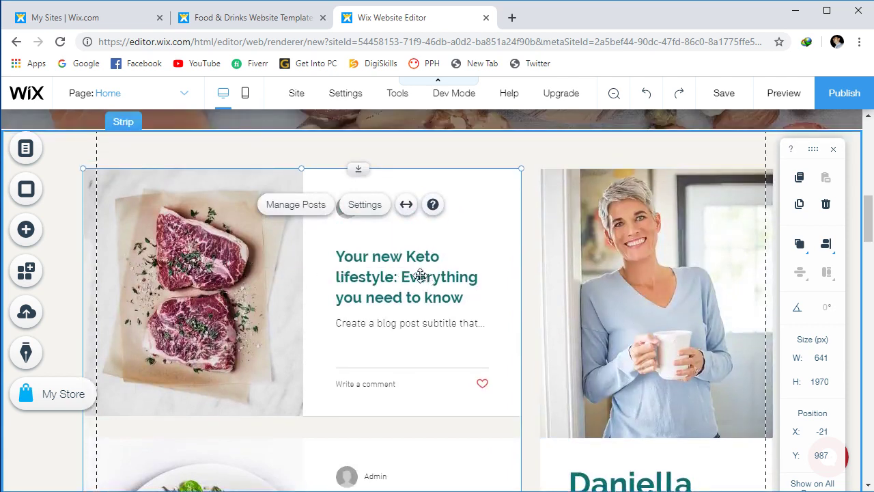
{"action": "scroll", "coordinate": [601, 287], "scroll_direction": "down", "scroll_amount": 13}
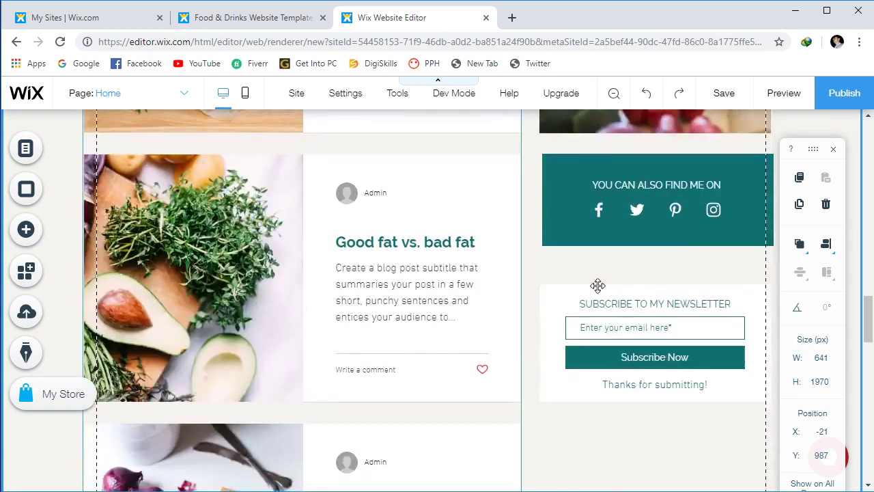
{"action": "scroll", "coordinate": [598, 285], "scroll_direction": "up", "scroll_amount": 20}
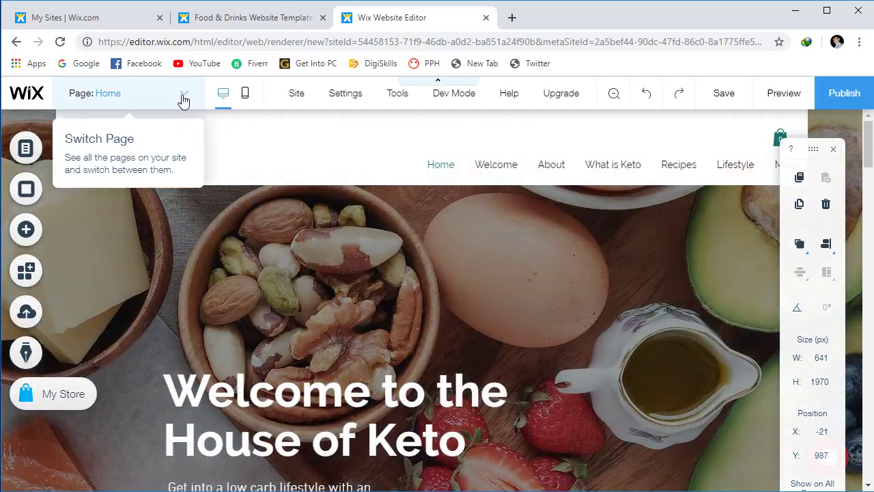
- Switch to the Welcome page and review its empty body and the footer
{"action": "left_click", "coordinate": [183, 95]}
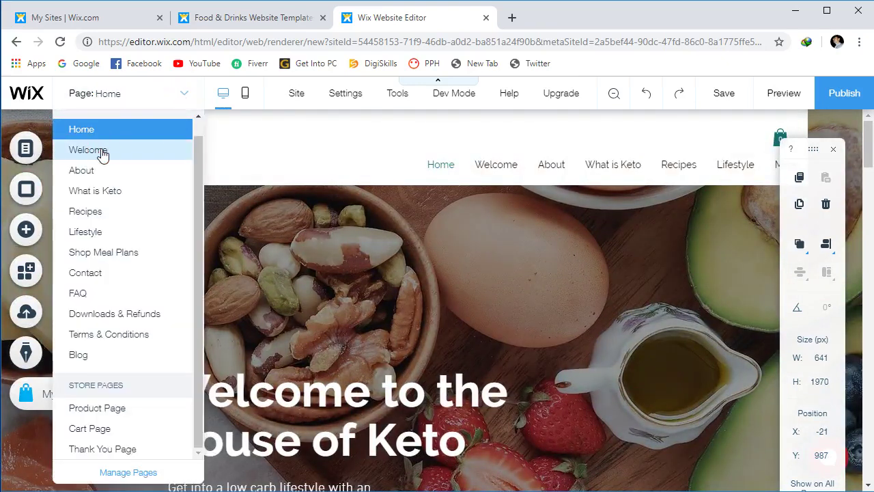
{"action": "left_click", "coordinate": [102, 152]}
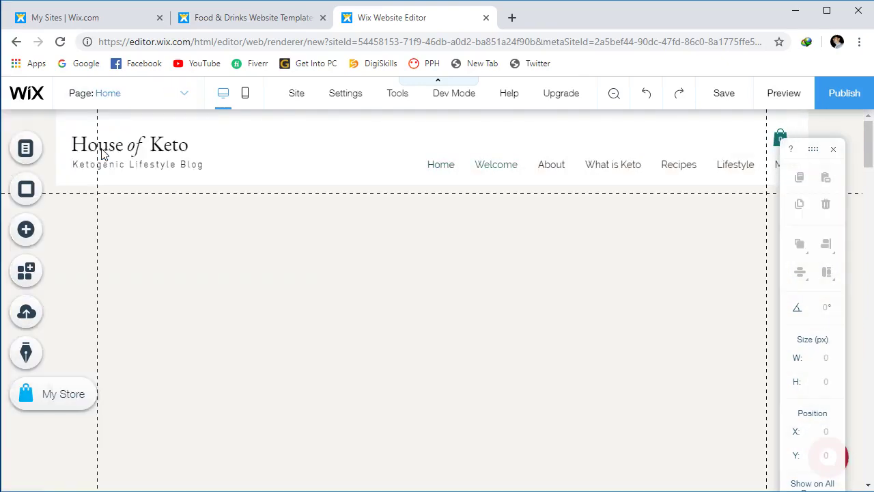
{"action": "left_click", "coordinate": [523, 274]}
{"action": "scroll", "coordinate": [630, 275], "scroll_direction": "down", "scroll_amount": 5}
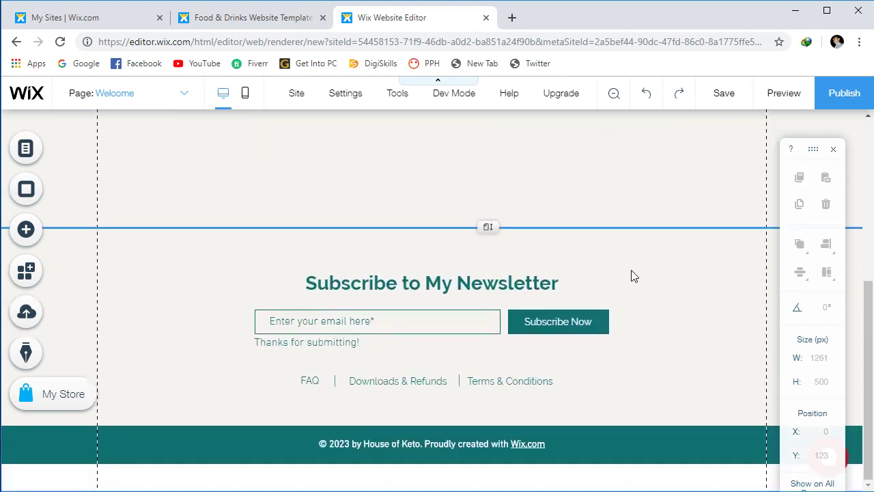
{"action": "scroll", "coordinate": [631, 275], "scroll_direction": "up", "scroll_amount": 5}
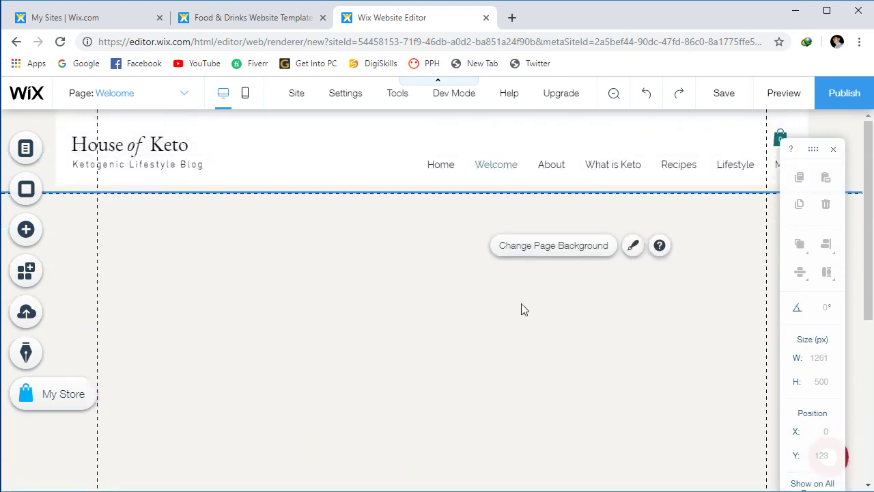
{"action": "scroll", "coordinate": [347, 264], "scroll_direction": "down", "scroll_amount": 5}
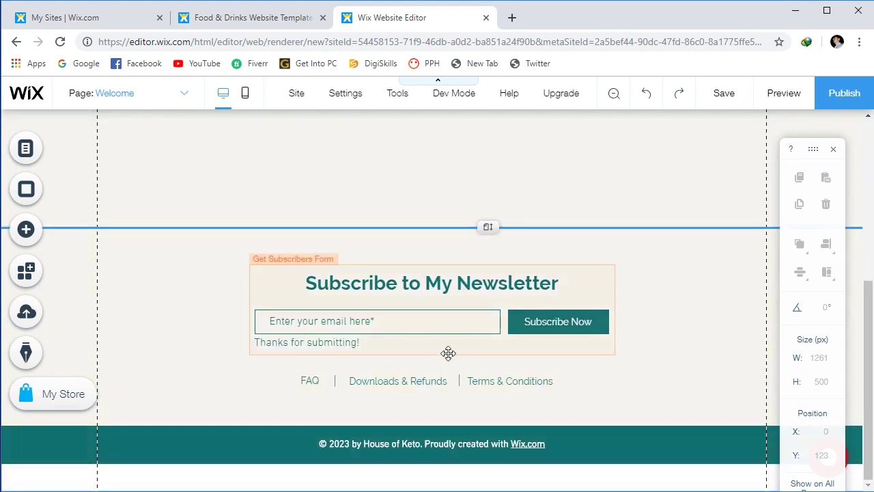
{"action": "scroll", "coordinate": [447, 345], "scroll_direction": "up", "scroll_amount": 5}
{"action": "left_click", "coordinate": [392, 267]}
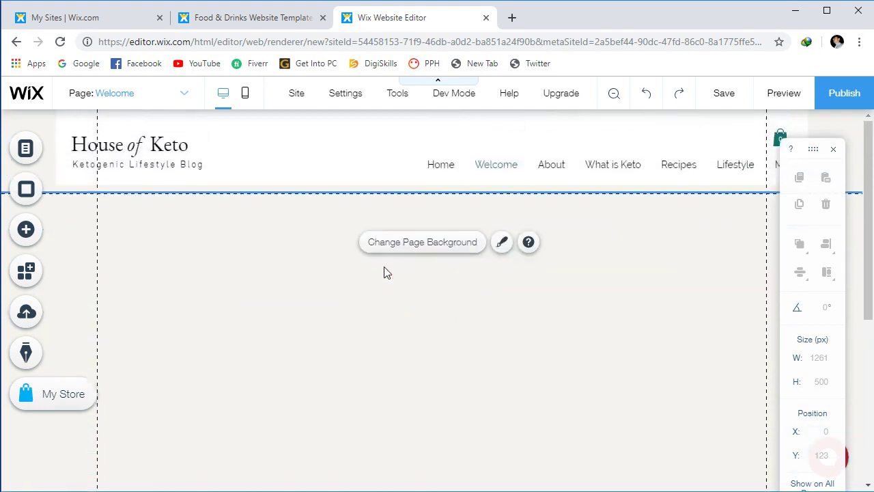
- Add the "About (Movers & Shakers)" full width slideshow from the interactive elements to the Welcome page and dismiss the slideshow tip
{"action": "left_click", "coordinate": [32, 232]}
{"action": "left_click", "coordinate": [76, 146]}
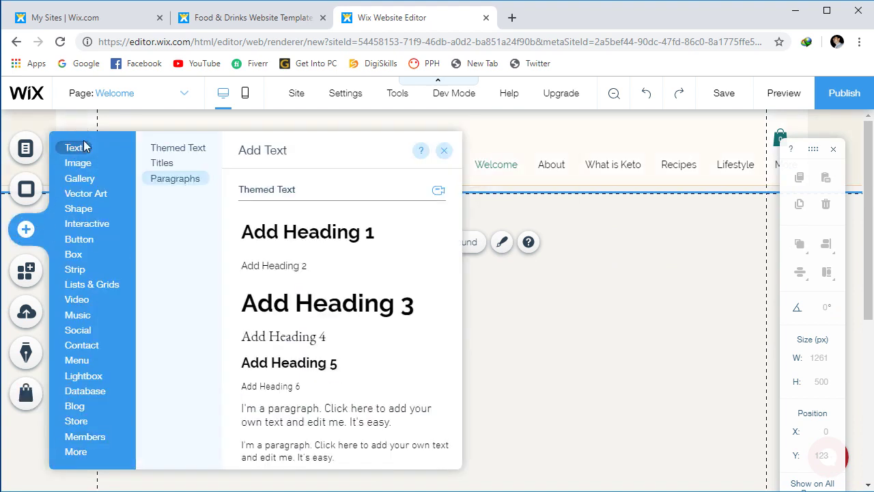
{"action": "mouse_move", "coordinate": [89, 229]}
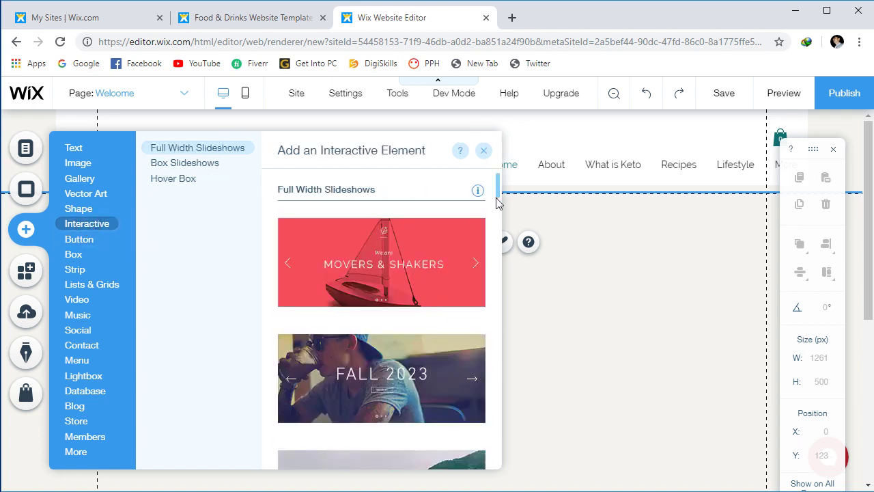
{"action": "mouse_move", "coordinate": [499, 189]}
{"action": "left_mouse_down"}
{"action": "mouse_move", "coordinate": [501, 277]}
{"action": "mouse_move", "coordinate": [503, 175]}
{"action": "left_mouse_up"}
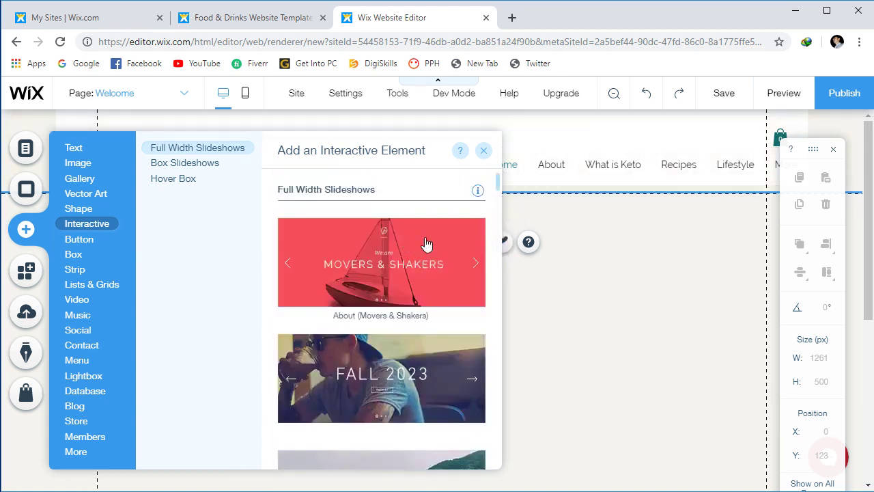
{"action": "left_click", "coordinate": [381, 267]}
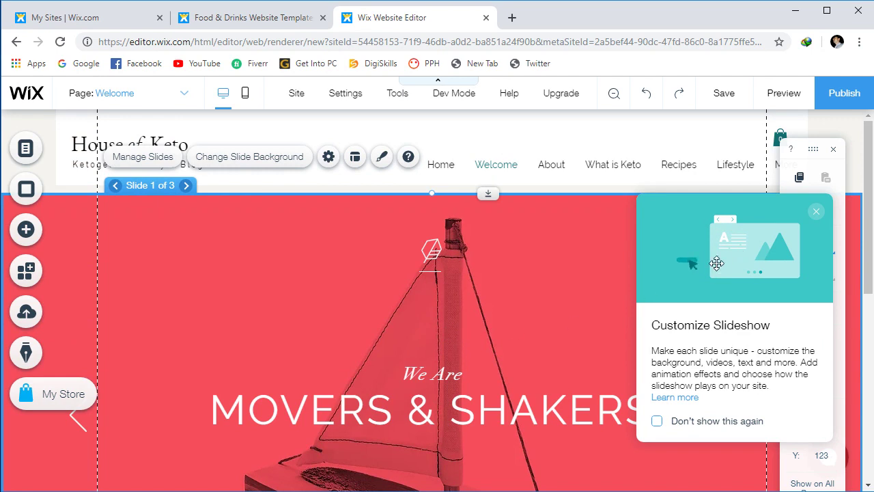
{"action": "left_click", "coordinate": [816, 211]}
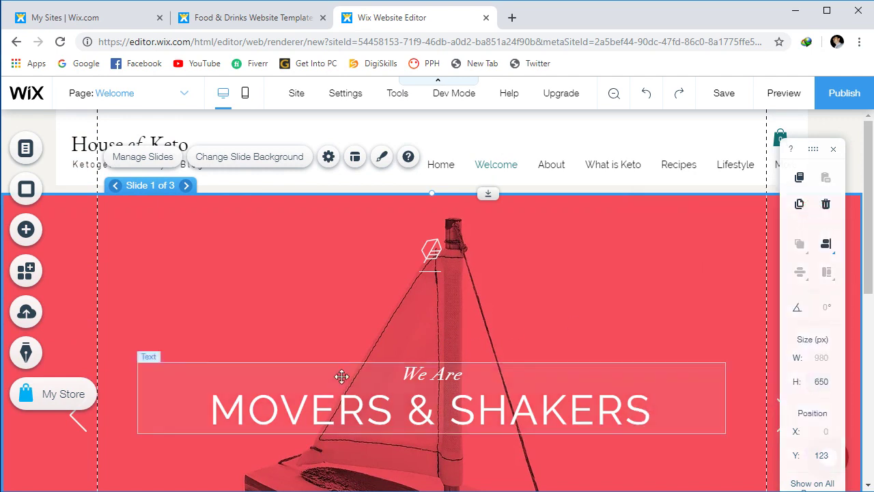
- Look over the new slideshow, then view its slide list and the options available for Slide 1
{"action": "scroll", "coordinate": [341, 376], "scroll_direction": "down", "scroll_amount": 4}
{"action": "scroll", "coordinate": [431, 355], "scroll_direction": "up", "scroll_amount": 2}
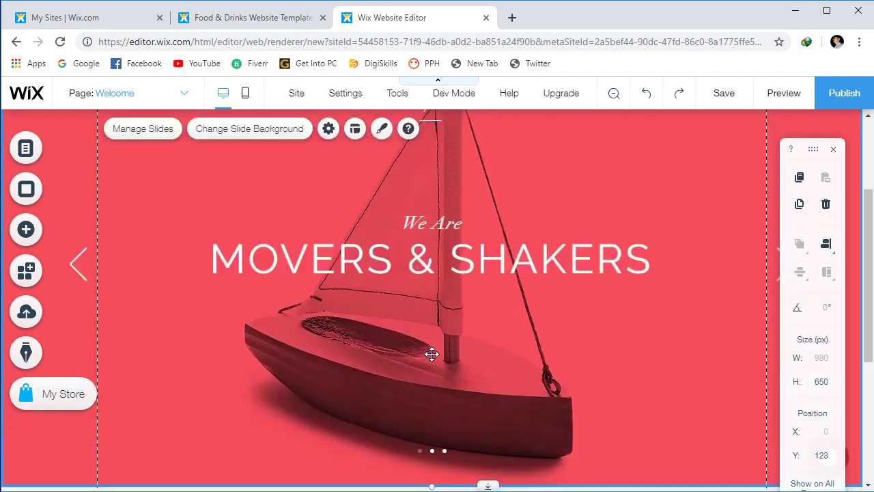
{"action": "scroll", "coordinate": [431, 354], "scroll_direction": "up", "scroll_amount": 2}
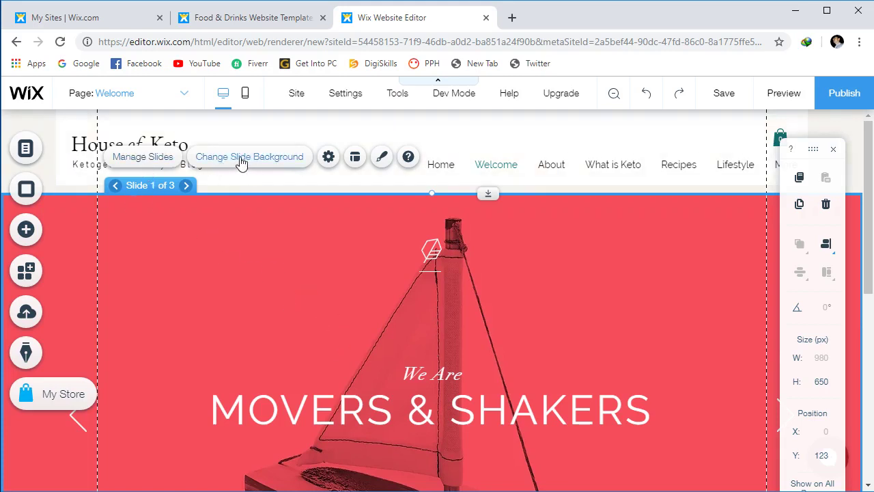
{"action": "left_click", "coordinate": [258, 262]}
{"action": "left_click", "coordinate": [147, 158]}
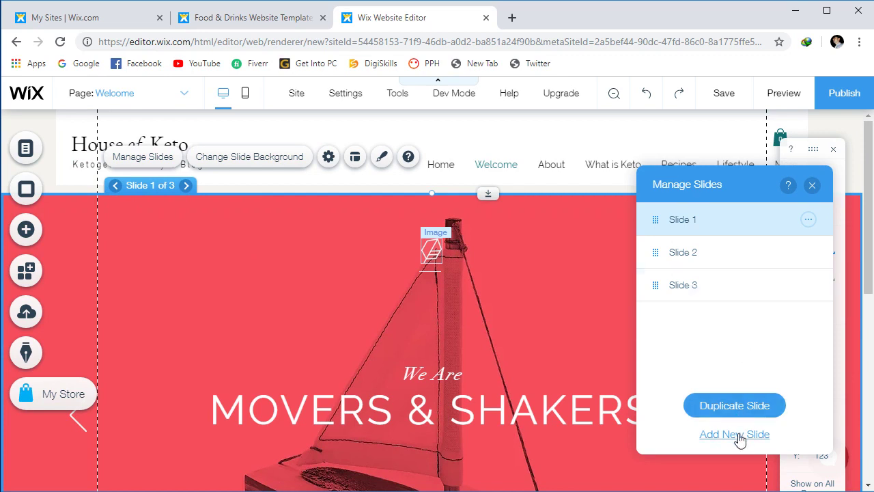
{"action": "left_click", "coordinate": [808, 220]}
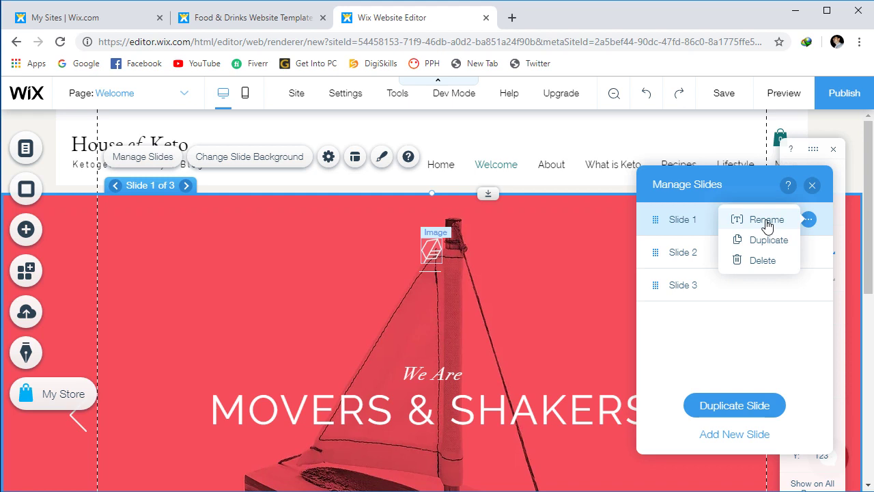
{"action": "left_click", "coordinate": [727, 330]}
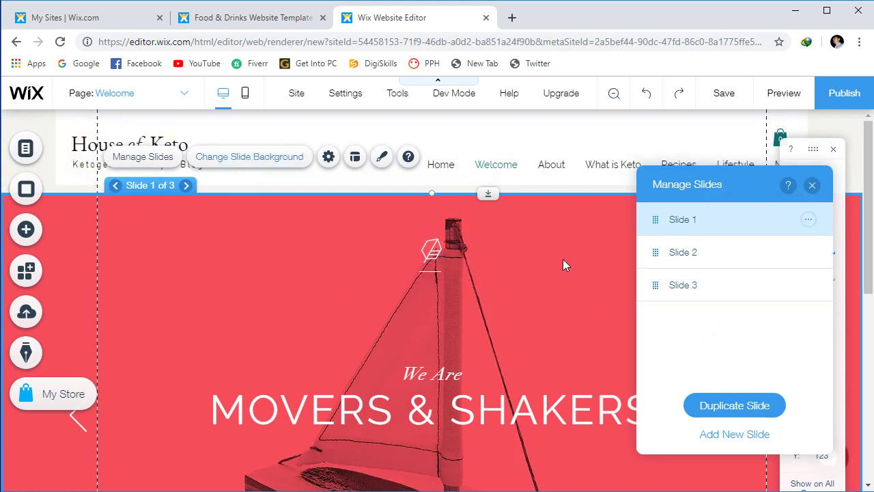
- Inspect the "Movers & Shakers" text on the first slide, reselect the slideshow and dismiss its customization tip
{"action": "left_click", "coordinate": [433, 419]}
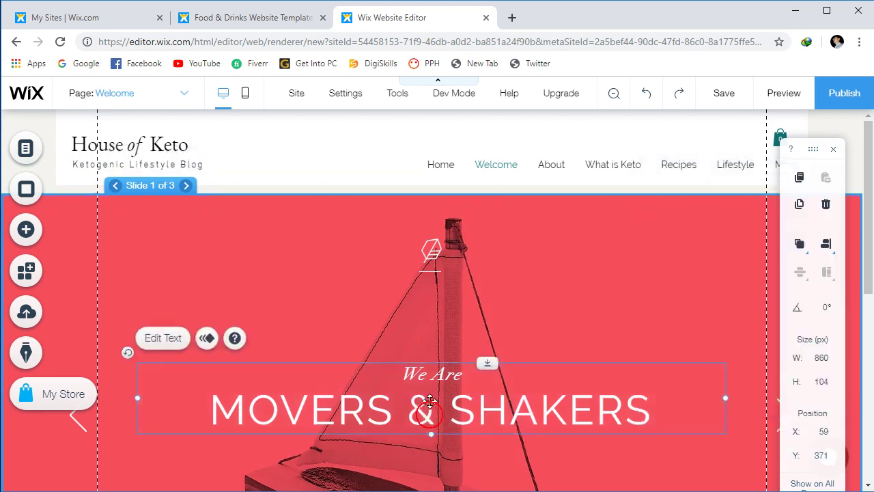
{"action": "scroll", "coordinate": [389, 361], "scroll_direction": "down", "scroll_amount": 1}
{"action": "scroll", "coordinate": [324, 316], "scroll_direction": "up", "scroll_amount": 1}
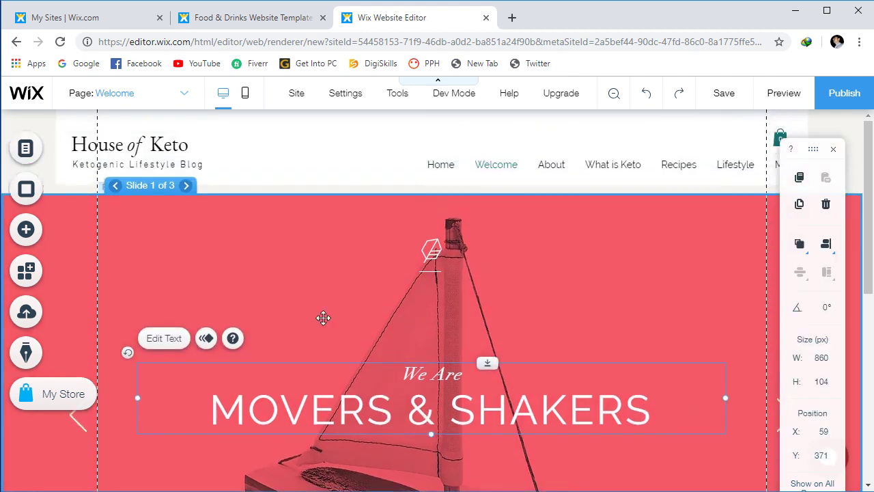
{"action": "left_click", "coordinate": [324, 312]}
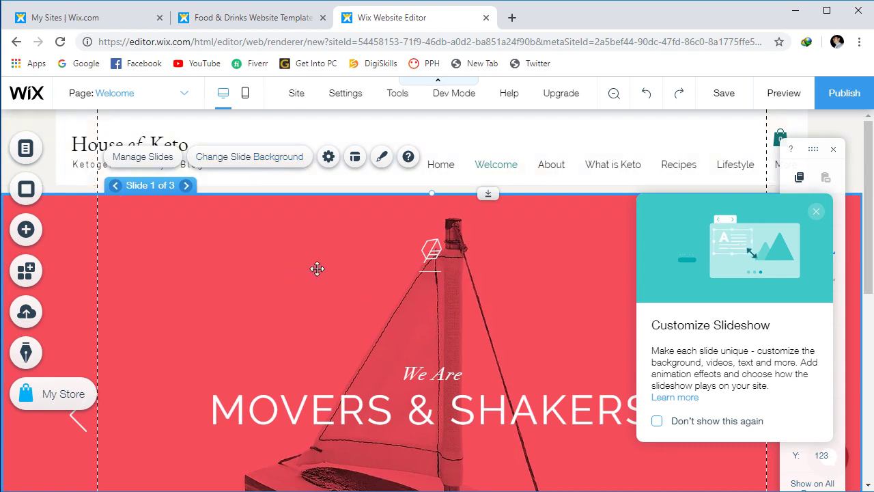
{"action": "scroll", "coordinate": [317, 268], "scroll_direction": "down", "scroll_amount": 3}
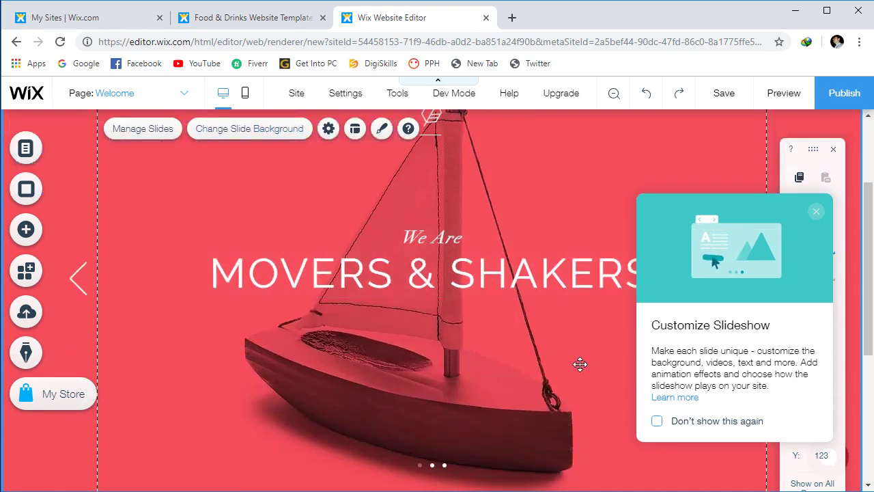
{"action": "left_click", "coordinate": [817, 212]}
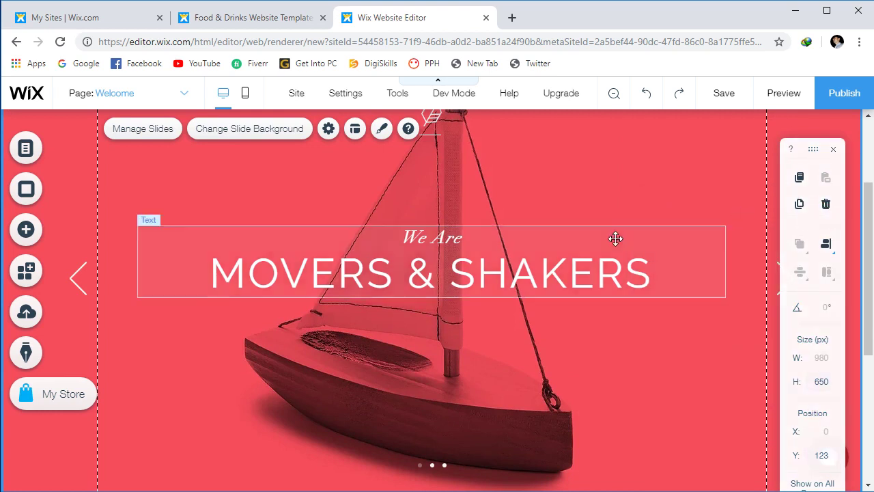
- Reduce the full width slideshow's height to 615 px and select the footer below it
{"action": "scroll", "coordinate": [617, 238], "scroll_direction": "down", "scroll_amount": 4}
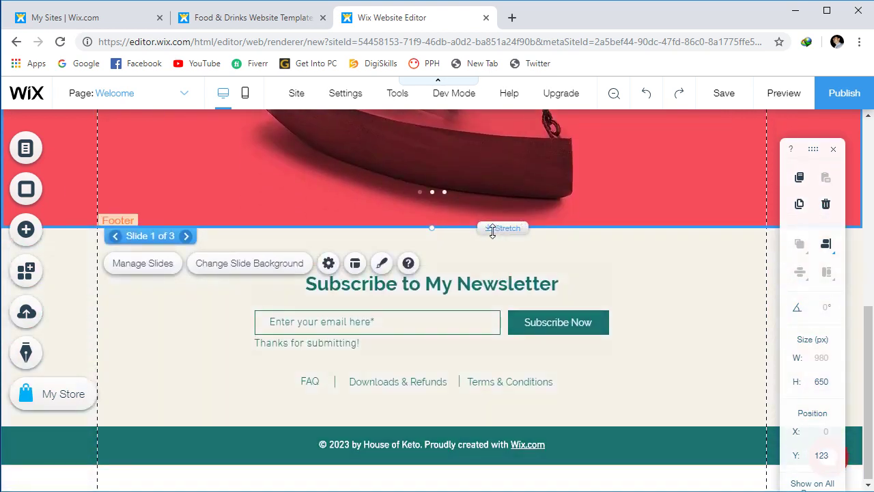
{"action": "scroll", "coordinate": [567, 275], "scroll_direction": "up", "scroll_amount": 2}
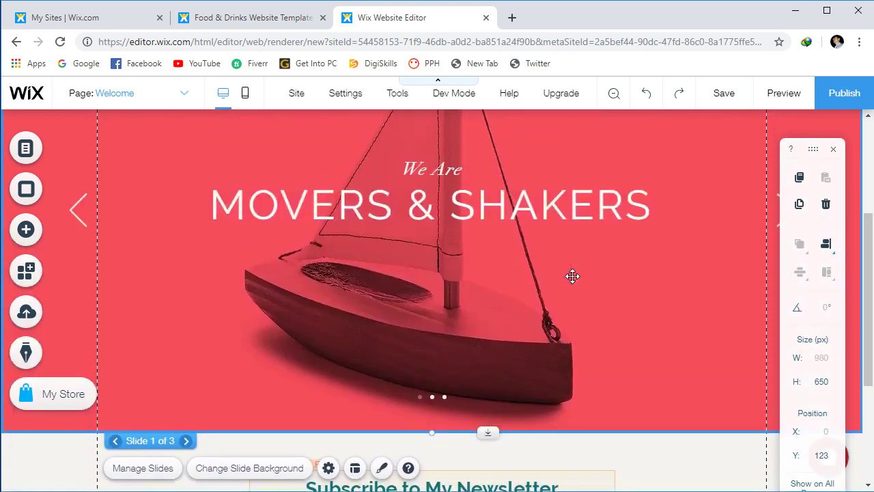
{"action": "scroll", "coordinate": [571, 278], "scroll_direction": "down", "scroll_amount": 1}
{"action": "left_click_drag", "start_coordinate": [492, 296], "coordinate": [494, 269]}
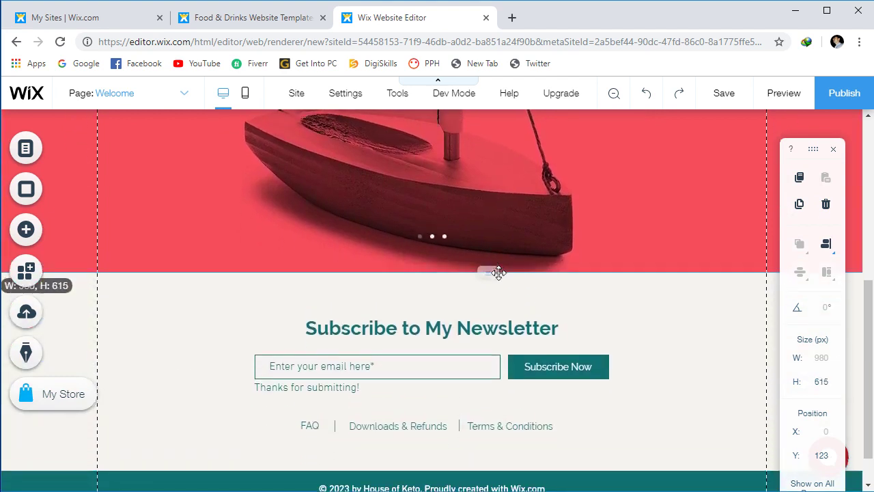
{"action": "left_click", "coordinate": [447, 287]}
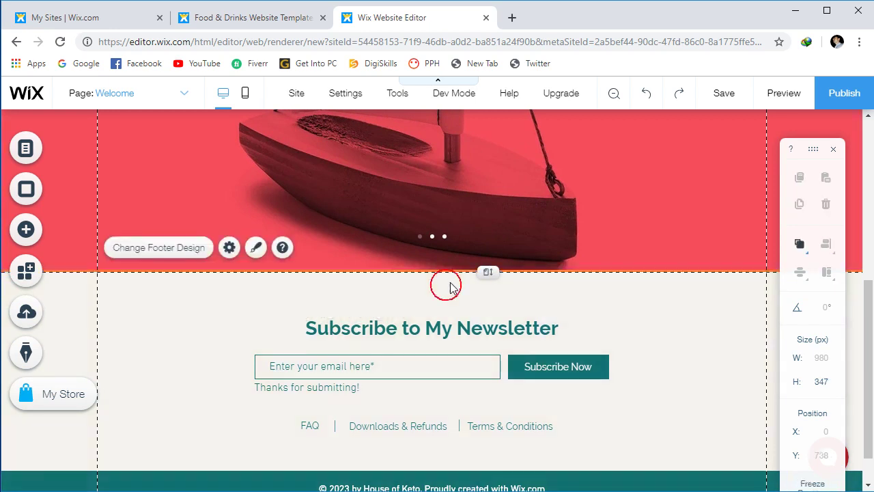
- Look through the Vector Art, Social and Gallery elements available to add, browsing the gallery layouts from Pro Gallery to Grid Galleries
{"action": "left_click", "coordinate": [25, 231]}
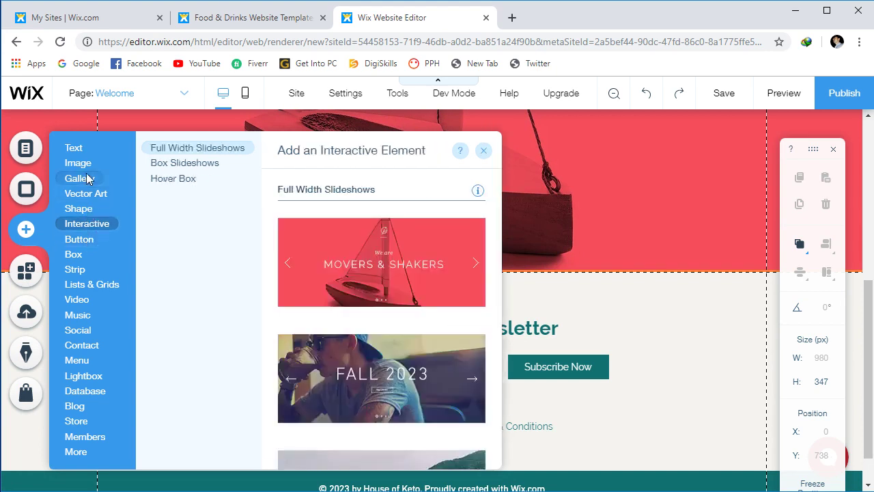
{"action": "mouse_move", "coordinate": [91, 195]}
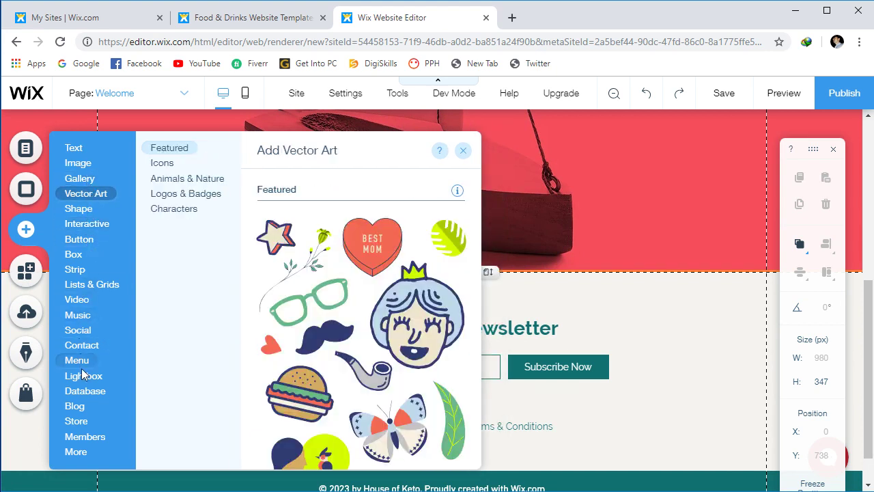
{"action": "mouse_move", "coordinate": [87, 335]}
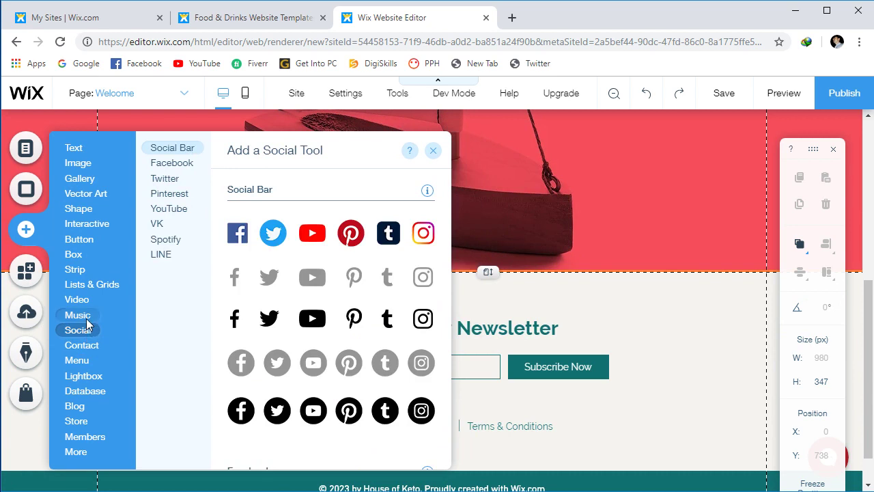
{"action": "mouse_move", "coordinate": [89, 302]}
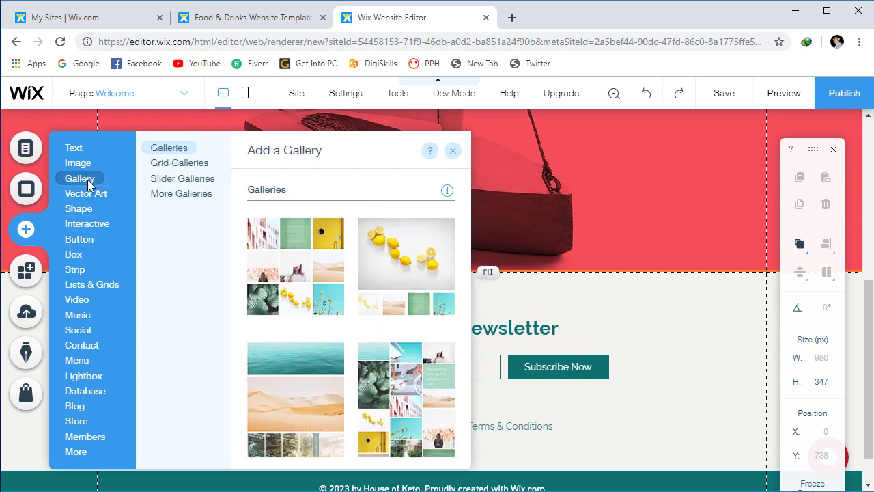
{"action": "scroll", "coordinate": [411, 307], "scroll_direction": "down", "scroll_amount": 3}
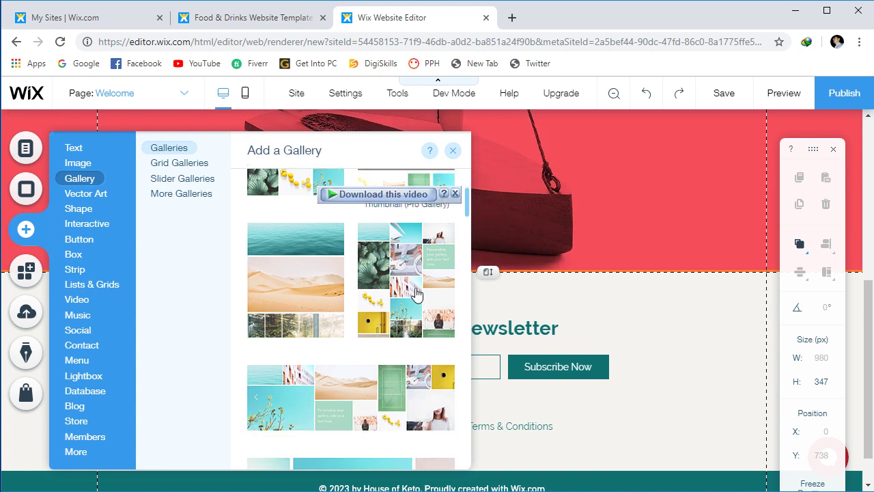
{"action": "scroll", "coordinate": [410, 307], "scroll_direction": "down", "scroll_amount": 2}
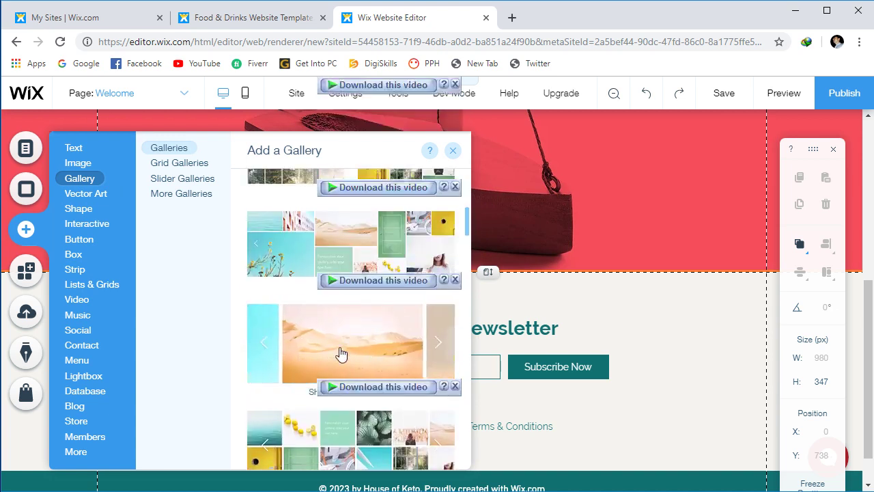
{"action": "scroll", "coordinate": [354, 336], "scroll_direction": "down", "scroll_amount": 1}
{"action": "scroll", "coordinate": [354, 336], "scroll_direction": "down", "scroll_amount": 2}
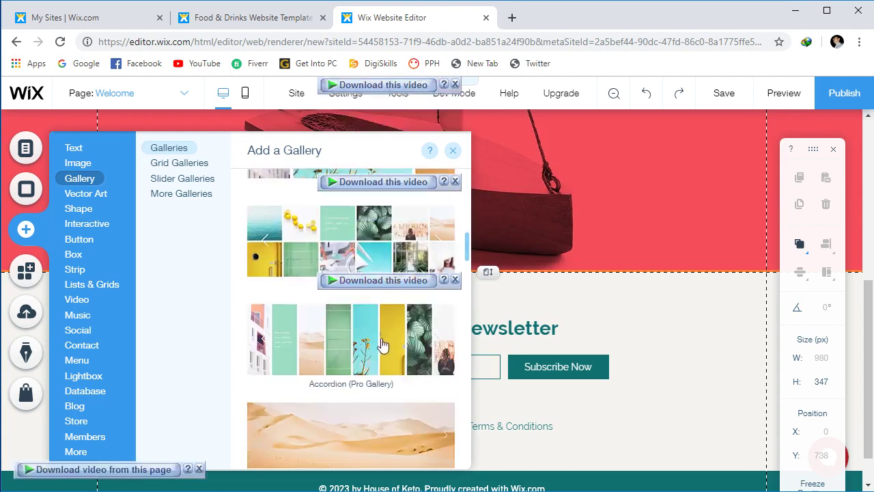
{"action": "scroll", "coordinate": [378, 347], "scroll_direction": "down", "scroll_amount": 2}
{"action": "scroll", "coordinate": [379, 347], "scroll_direction": "up", "scroll_amount": 2}
{"action": "scroll", "coordinate": [378, 345], "scroll_direction": "down", "scroll_amount": 2}
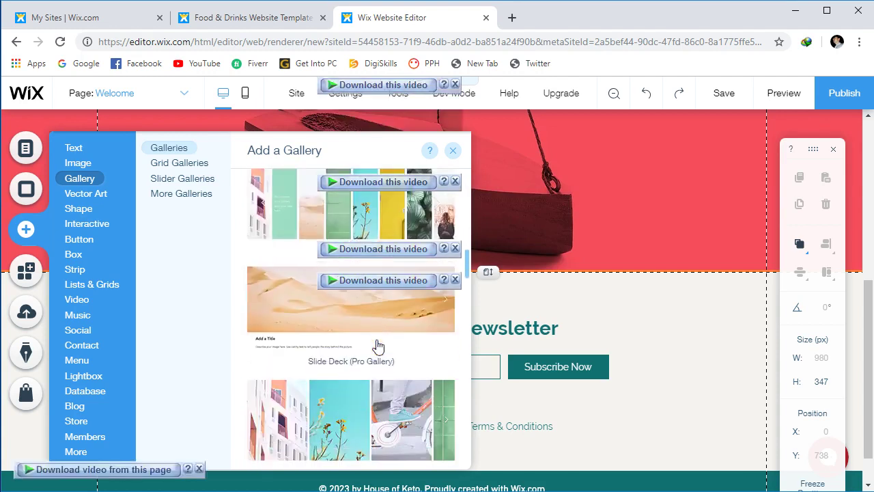
{"action": "scroll", "coordinate": [377, 328], "scroll_direction": "down", "scroll_amount": 3}
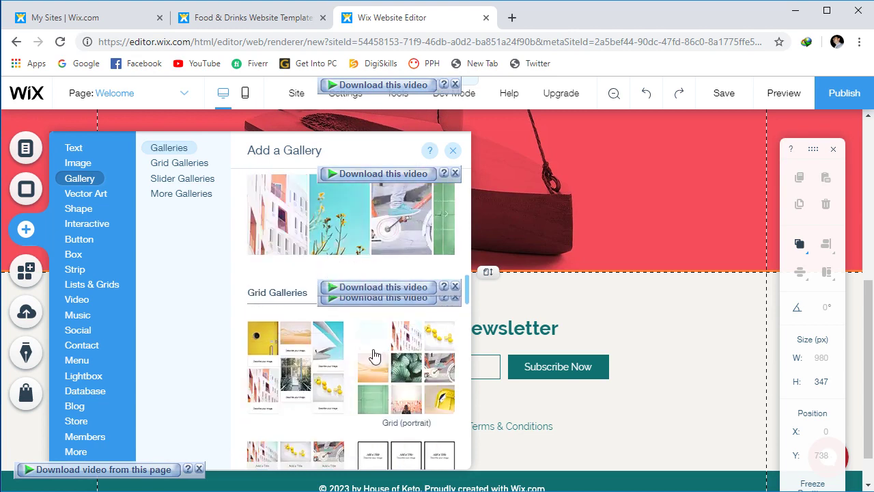
{"action": "scroll", "coordinate": [373, 350], "scroll_direction": "up", "scroll_amount": 3}
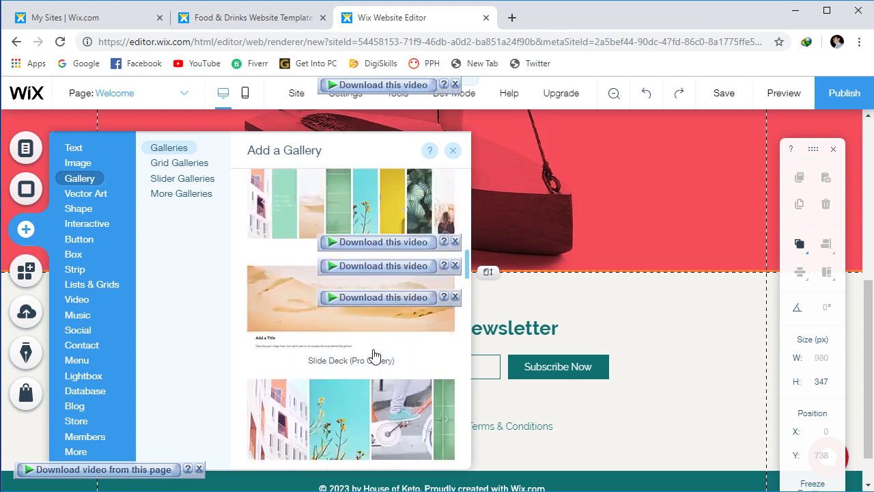
- Add the slider-style gallery listed just below Slide Deck (Pro Gallery) to the Welcome page and close the gallery choices
{"action": "left_click", "coordinate": [355, 408]}
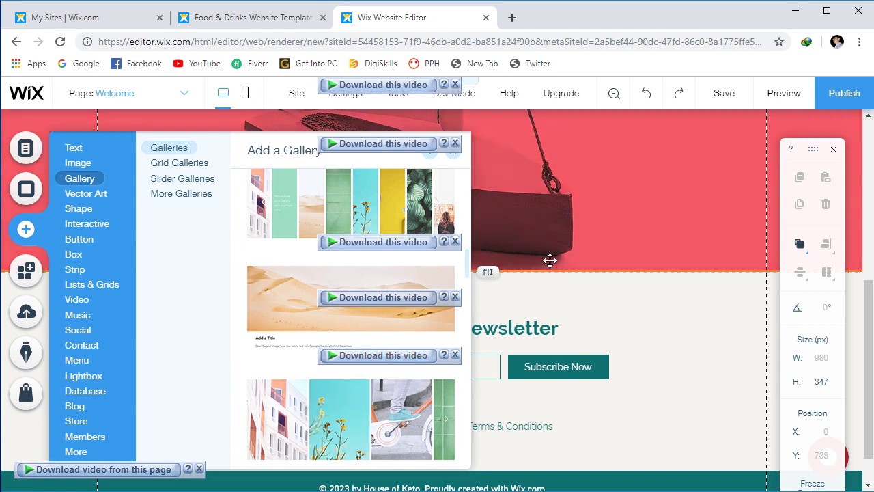
{"action": "scroll", "coordinate": [586, 297], "scroll_direction": "up", "scroll_amount": 1}
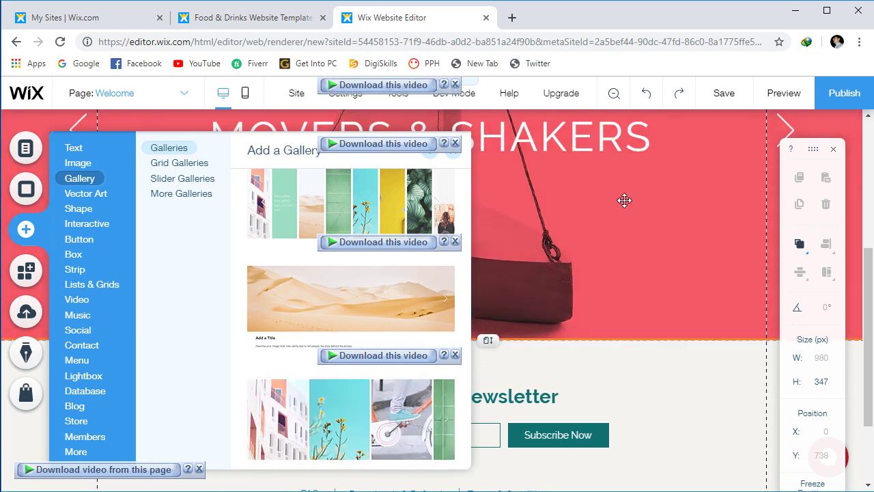
{"action": "left_click_drag", "start_coordinate": [358, 425], "coordinate": [547, 363]}
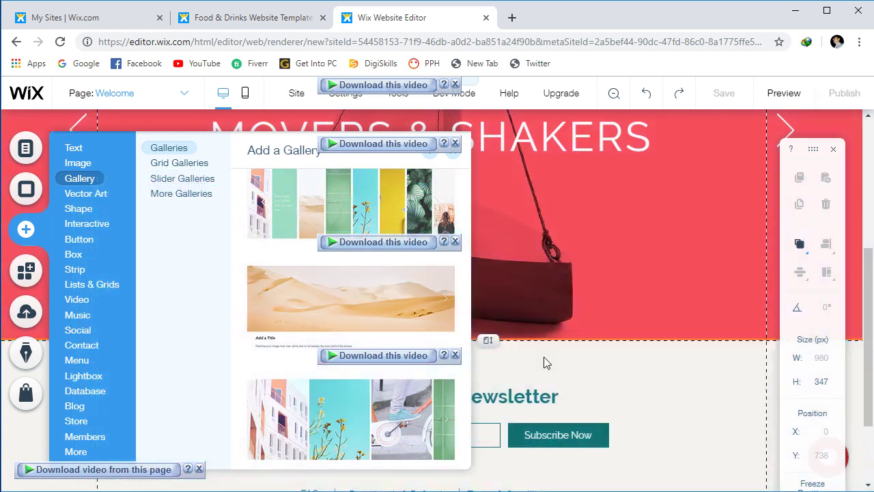
{"action": "left_click", "coordinate": [454, 148]}
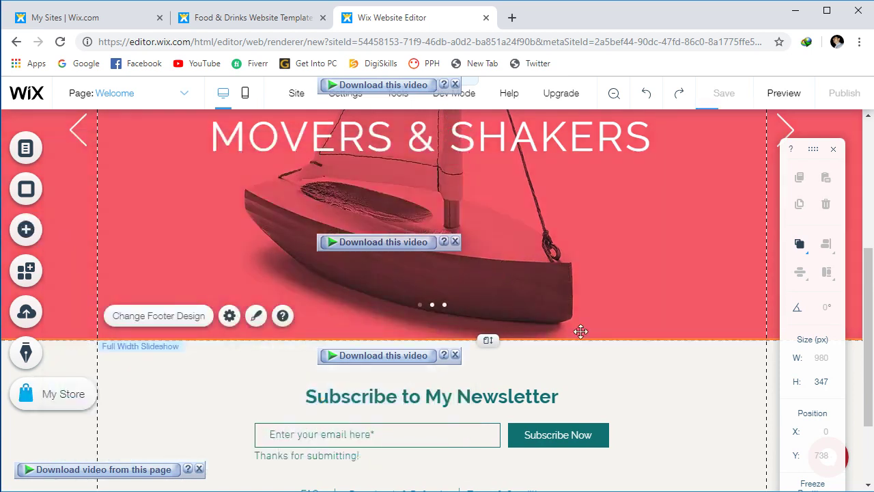
{"action": "scroll", "coordinate": [579, 331], "scroll_direction": "down", "scroll_amount": 2}
{"action": "scroll", "coordinate": [601, 338], "scroll_direction": "up", "scroll_amount": 3}
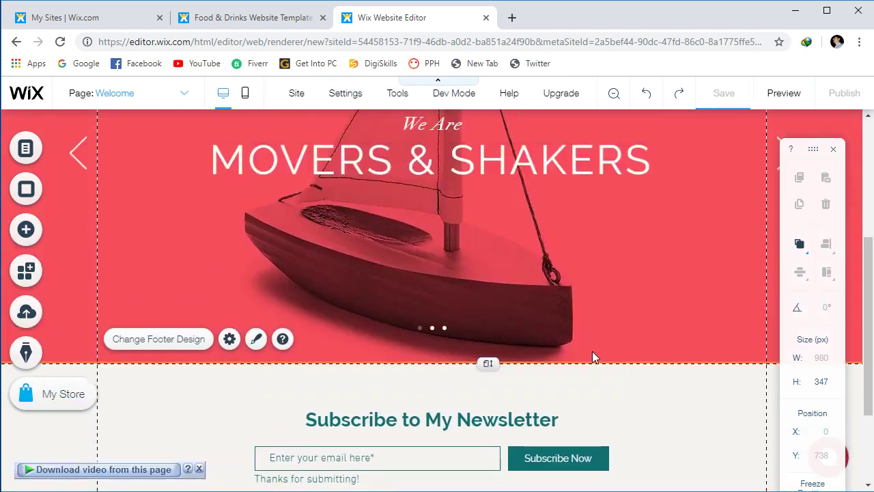
{"action": "mouse_move", "coordinate": [489, 366]}
{"action": "left_mouse_down"}
{"action": "mouse_move", "coordinate": [489, 385]}
{"action": "mouse_move", "coordinate": [492, 362]}
{"action": "left_mouse_up"}
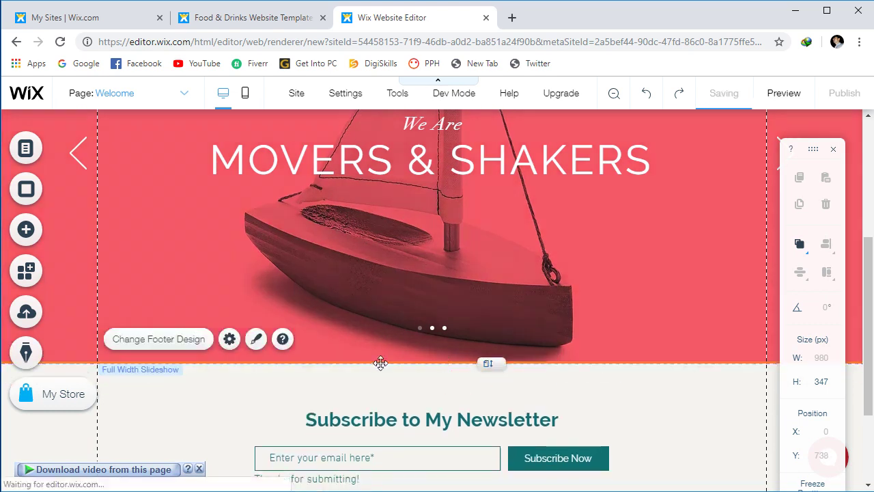
{"action": "left_click", "coordinate": [488, 365]}
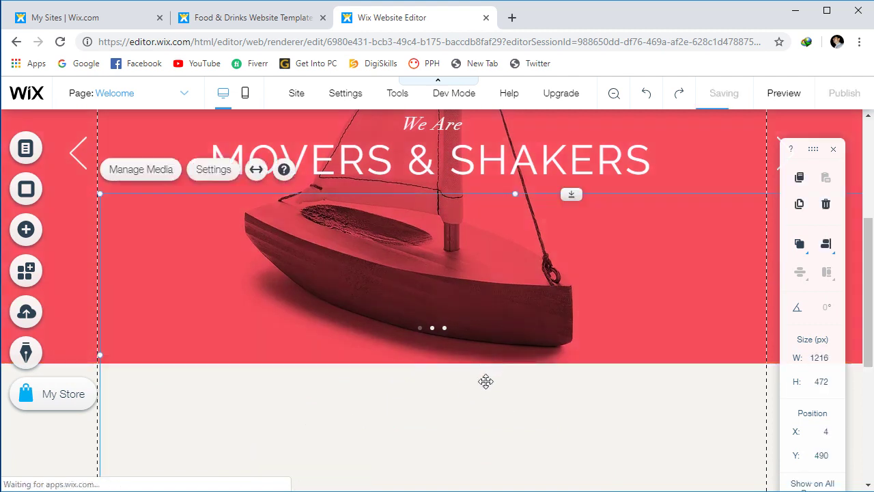
- Move the new gallery down to sit directly below the slideshow, at about X 6 and Y 738
{"action": "scroll", "coordinate": [476, 362], "scroll_direction": "down", "scroll_amount": 1}
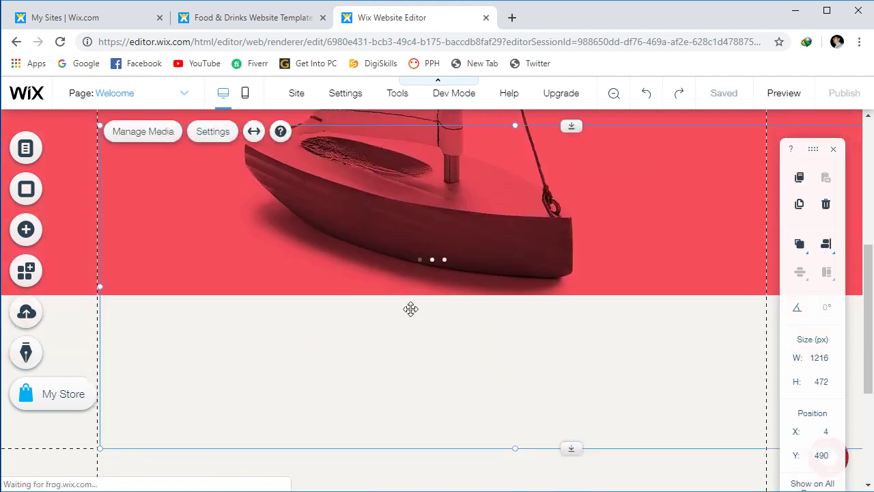
{"action": "mouse_move", "coordinate": [210, 224]}
{"action": "left_mouse_down"}
{"action": "mouse_move", "coordinate": [203, 409]}
{"action": "mouse_move", "coordinate": [212, 373]}
{"action": "left_mouse_up"}
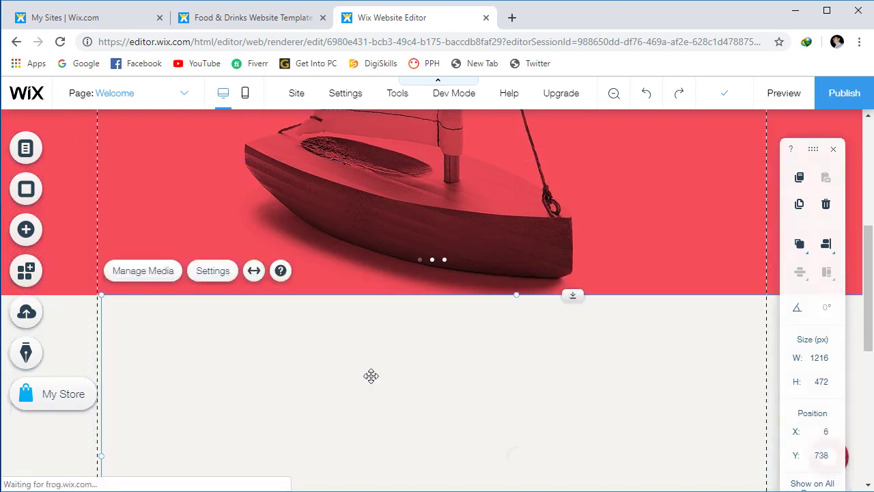
{"action": "scroll", "coordinate": [418, 373], "scroll_direction": "down", "scroll_amount": 5}
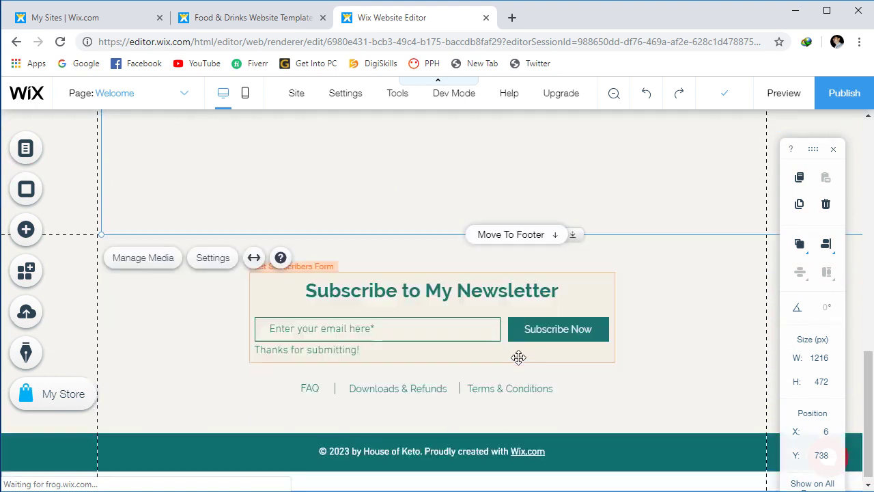
{"action": "scroll", "coordinate": [660, 353], "scroll_direction": "up", "scroll_amount": 2}
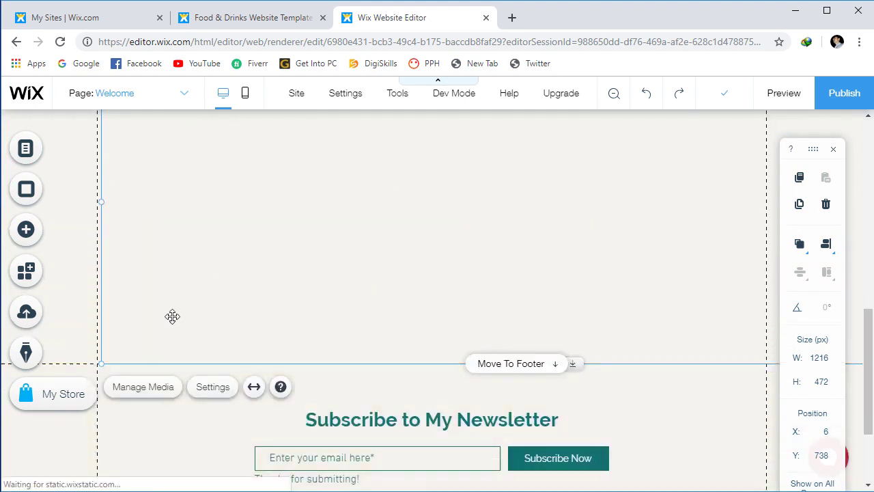
{"action": "scroll", "coordinate": [232, 303], "scroll_direction": "up", "scroll_amount": 3}
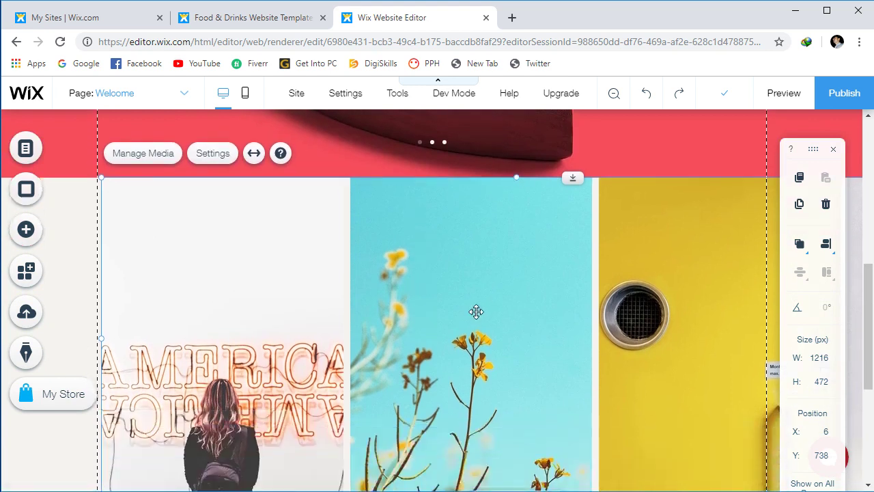
- Resize the gallery from its upper corner to about 1222 by 465 px, aligning its edge with the page gridline at X 0
{"action": "mouse_move", "coordinate": [108, 184]}
{"action": "left_mouse_down"}
{"action": "mouse_move", "coordinate": [209, 225]}
{"action": "mouse_move", "coordinate": [307, 247]}
{"action": "mouse_move", "coordinate": [97, 179]}
{"action": "left_mouse_up"}
{"action": "scroll", "coordinate": [517, 303], "scroll_direction": "down", "scroll_amount": 1}
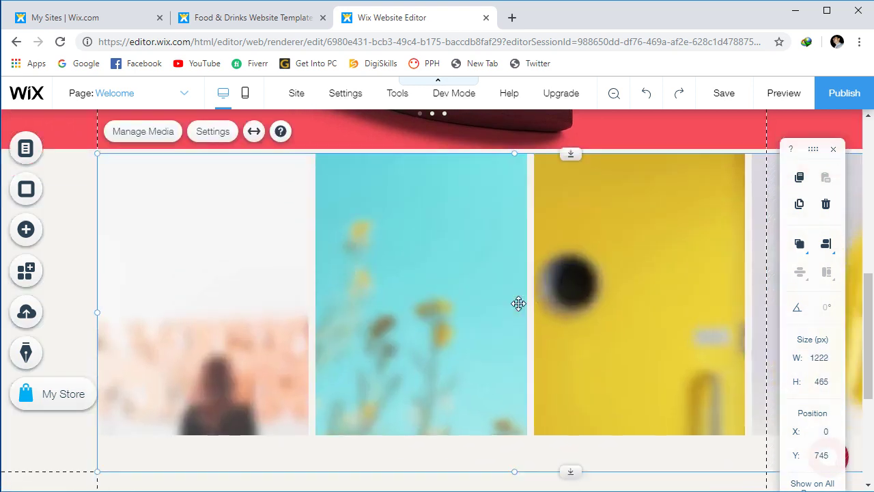
{"action": "scroll", "coordinate": [519, 304], "scroll_direction": "down", "scroll_amount": 1}
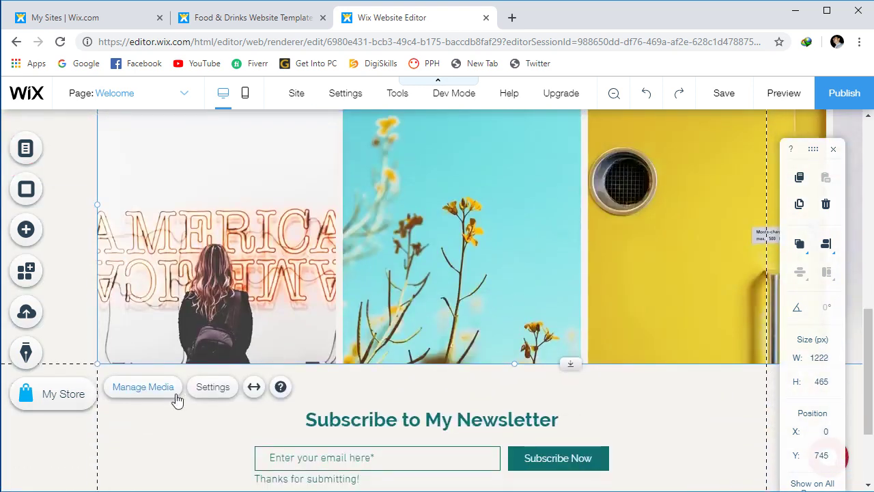
- Review the gallery's images and their title and description fields in the media organizer, then close it
{"action": "left_click", "coordinate": [154, 388]}
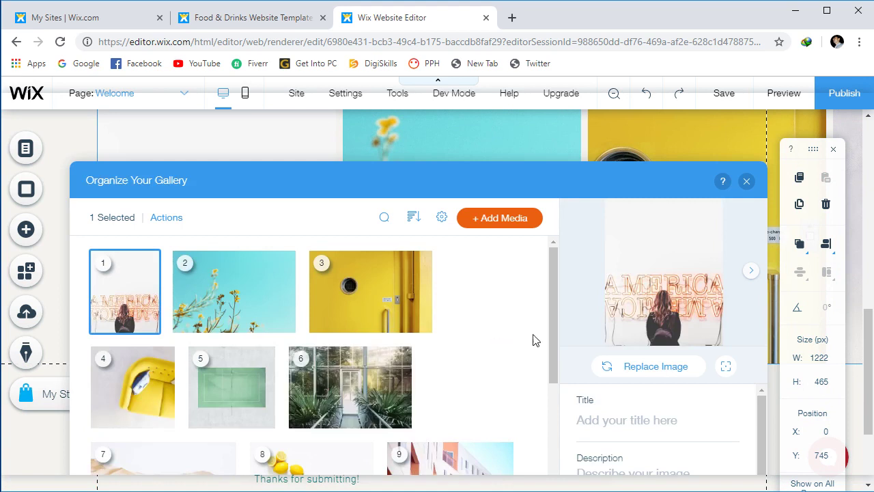
{"action": "left_click_drag", "start_coordinate": [552, 287], "coordinate": [552, 342]}
{"action": "left_click_drag", "start_coordinate": [542, 173], "coordinate": [539, 173]}
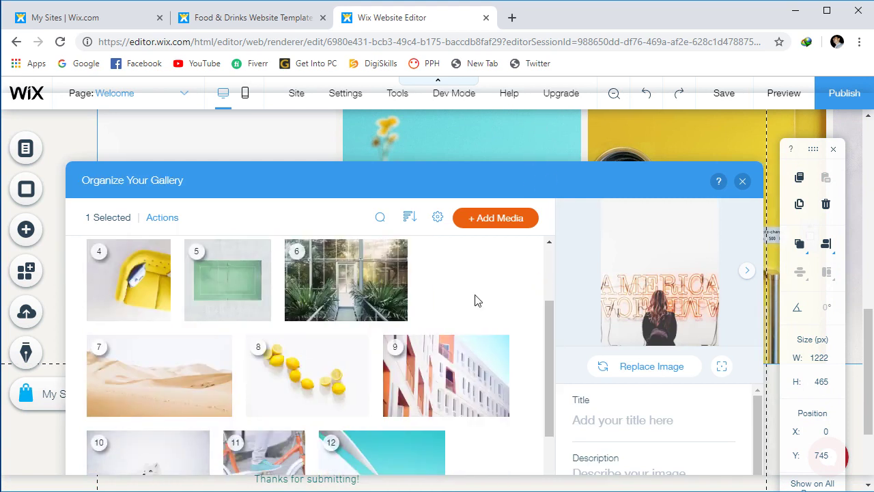
{"action": "scroll", "coordinate": [748, 420], "scroll_direction": "down", "scroll_amount": 1}
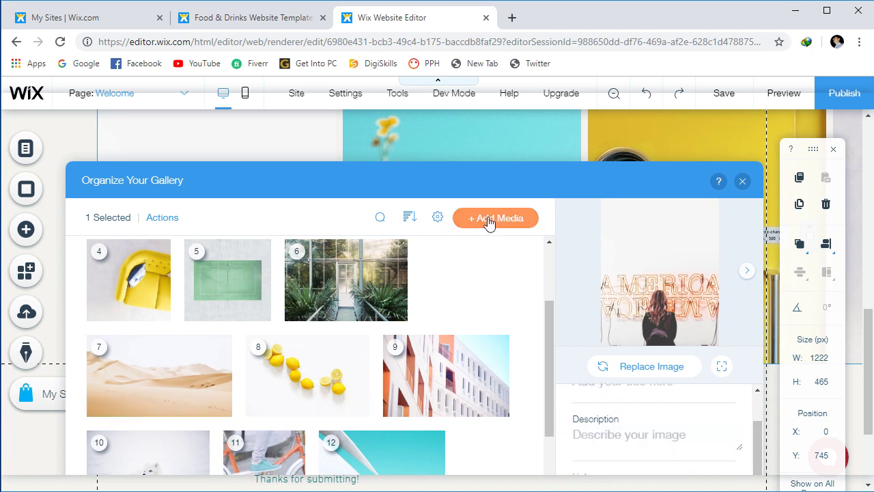
{"action": "left_click", "coordinate": [743, 181]}
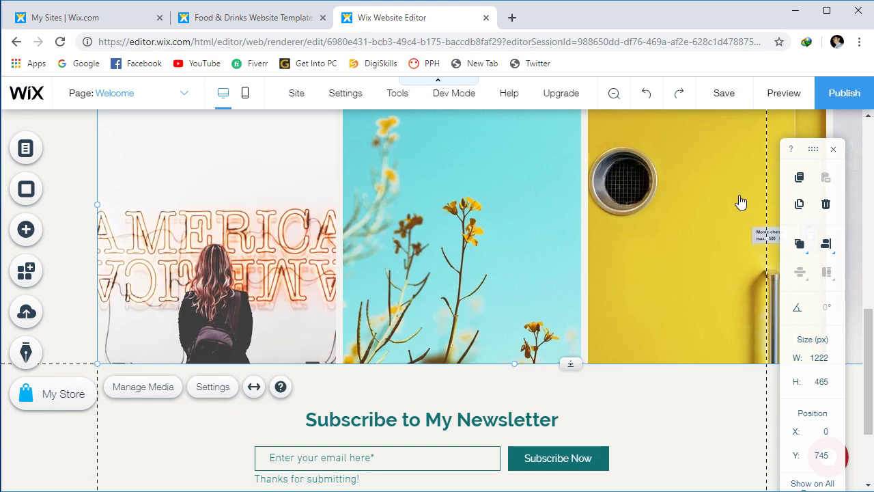
- Examine the footer below the gallery and the box, button, interactive and strip elements available to add, then close the element choices
{"action": "scroll", "coordinate": [612, 260], "scroll_direction": "up", "scroll_amount": 2}
{"action": "scroll", "coordinate": [611, 260], "scroll_direction": "down", "scroll_amount": 4}
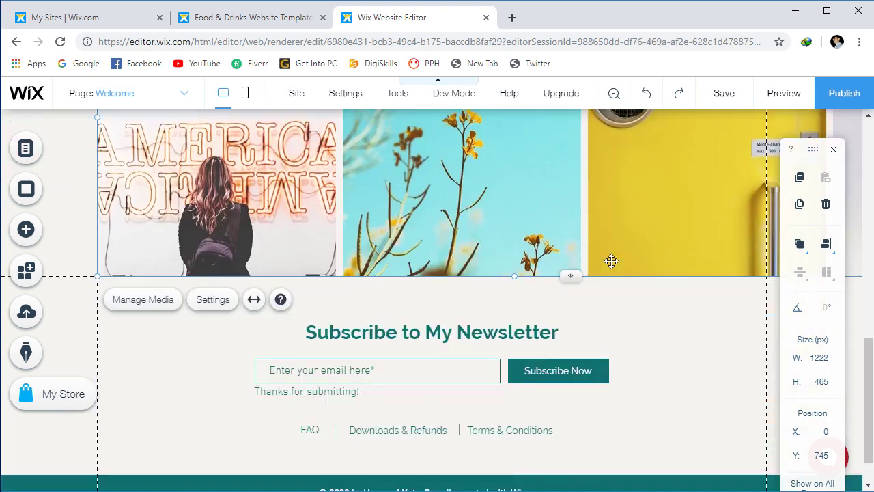
{"action": "left_click", "coordinate": [512, 245]}
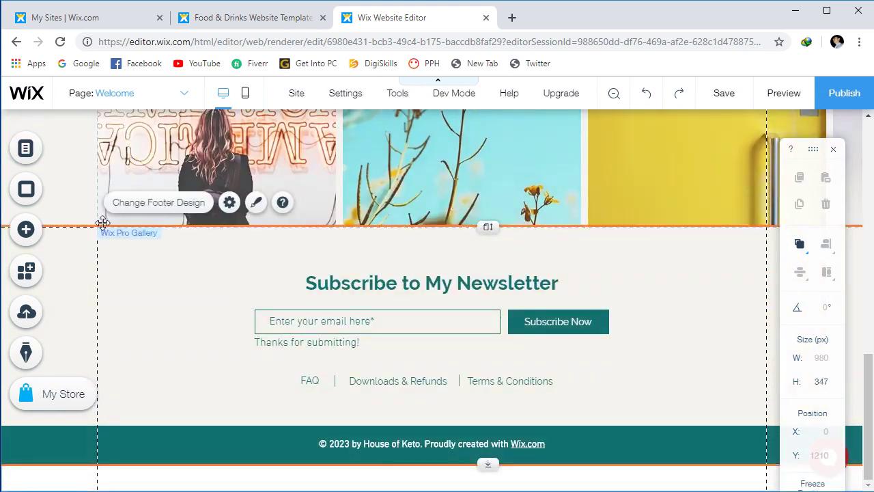
{"action": "left_click", "coordinate": [33, 233]}
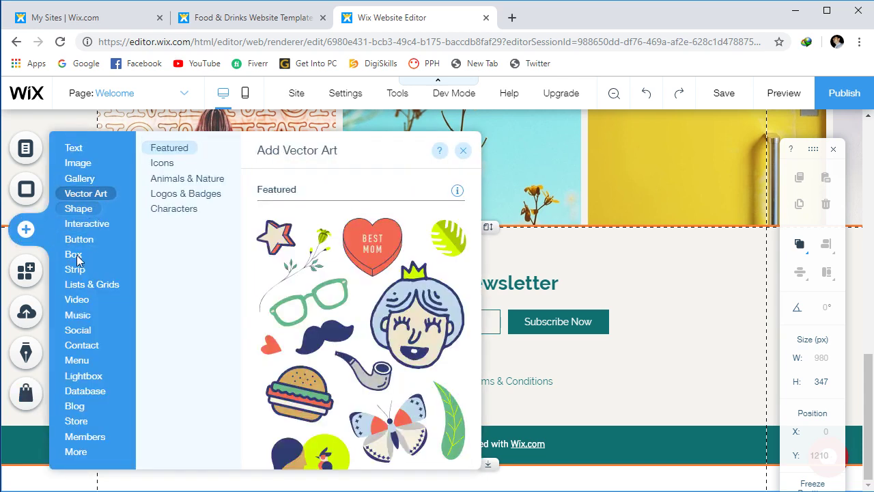
{"action": "mouse_move", "coordinate": [77, 259]}
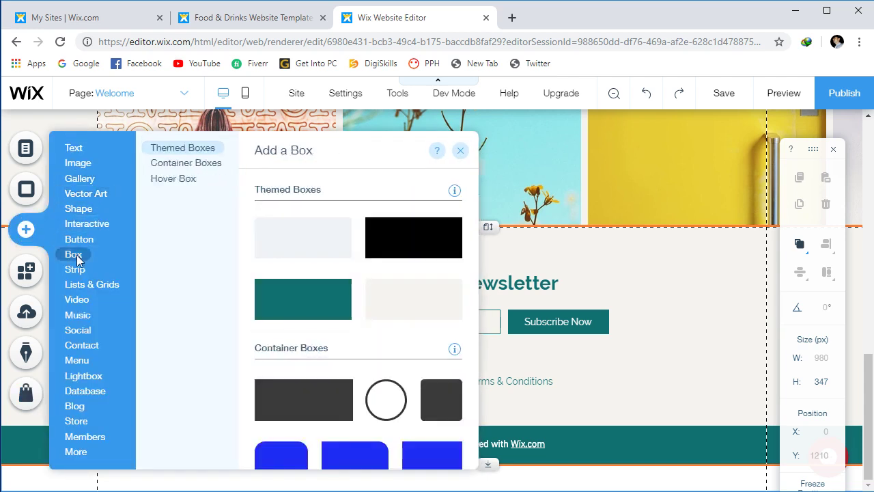
{"action": "left_click", "coordinate": [75, 256]}
{"action": "left_click", "coordinate": [79, 239]}
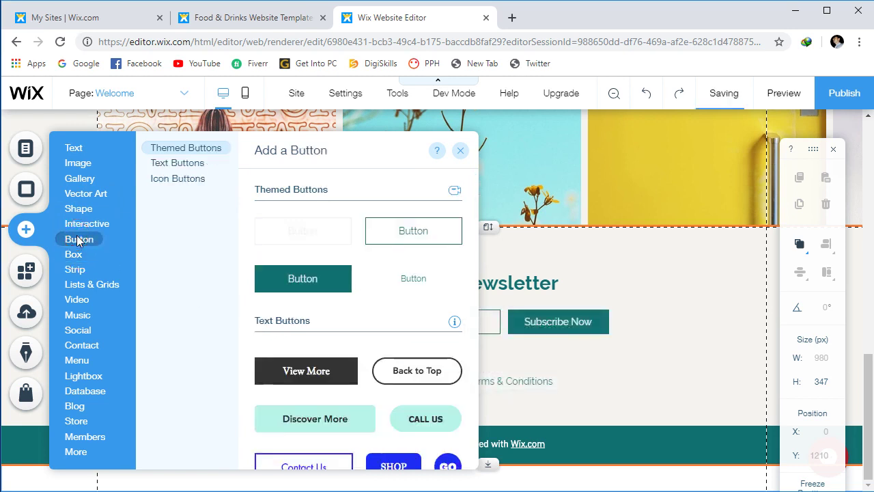
{"action": "mouse_move", "coordinate": [79, 222]}
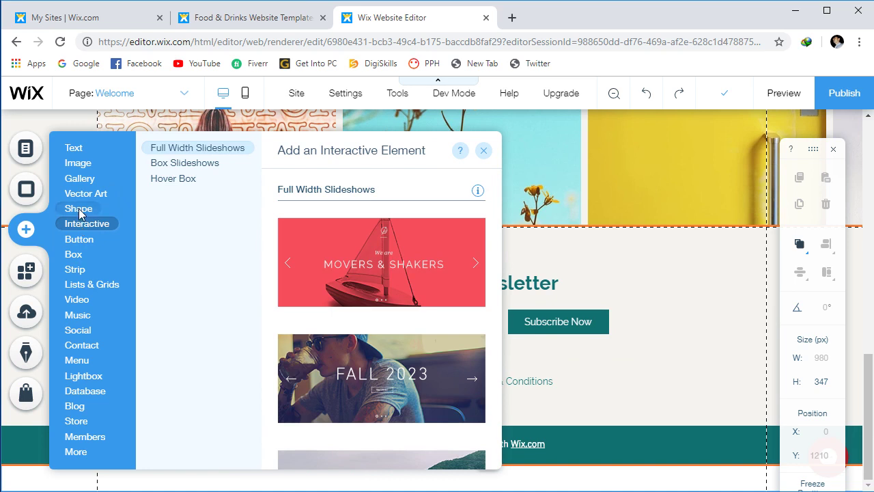
{"action": "mouse_move", "coordinate": [82, 274]}
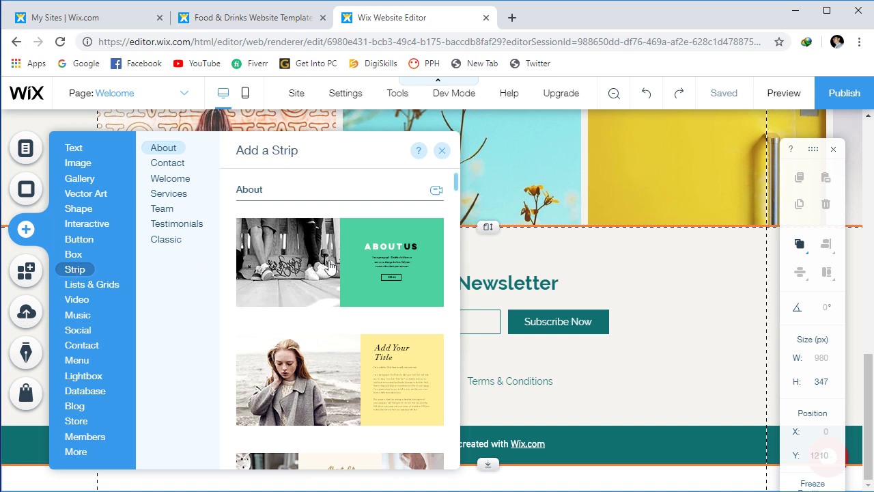
{"action": "scroll", "coordinate": [328, 265], "scroll_direction": "down", "scroll_amount": 1}
{"action": "left_click", "coordinate": [713, 299]}
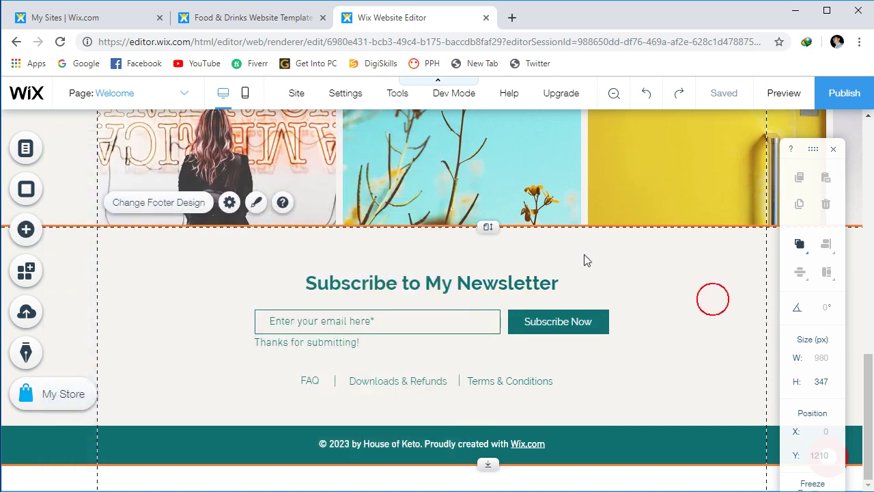
- Add the three-column Get in Touch contact strip to the Welcome page above the gallery, at Y 745, and close the strip choices
{"action": "left_click", "coordinate": [39, 233]}
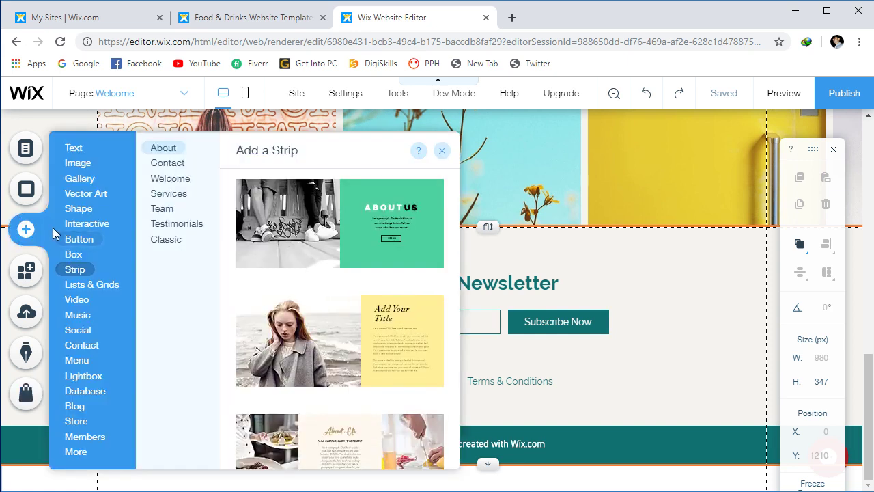
{"action": "left_click", "coordinate": [79, 239]}
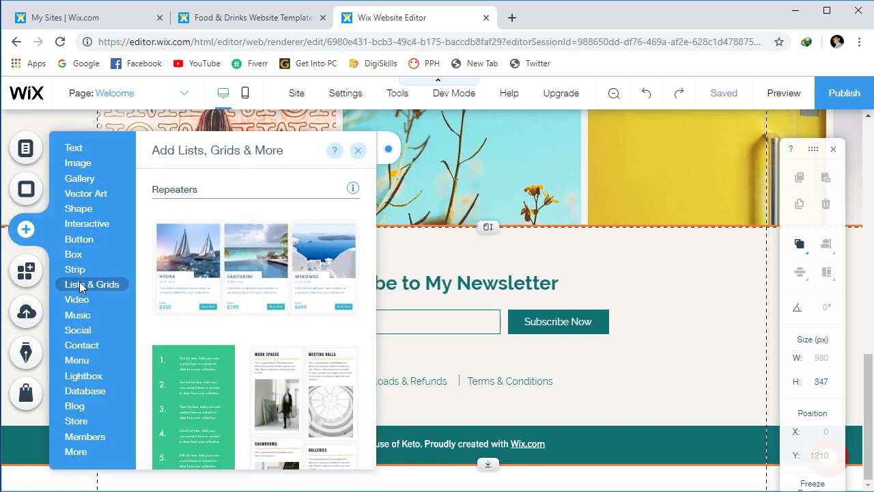
{"action": "left_click", "coordinate": [79, 271]}
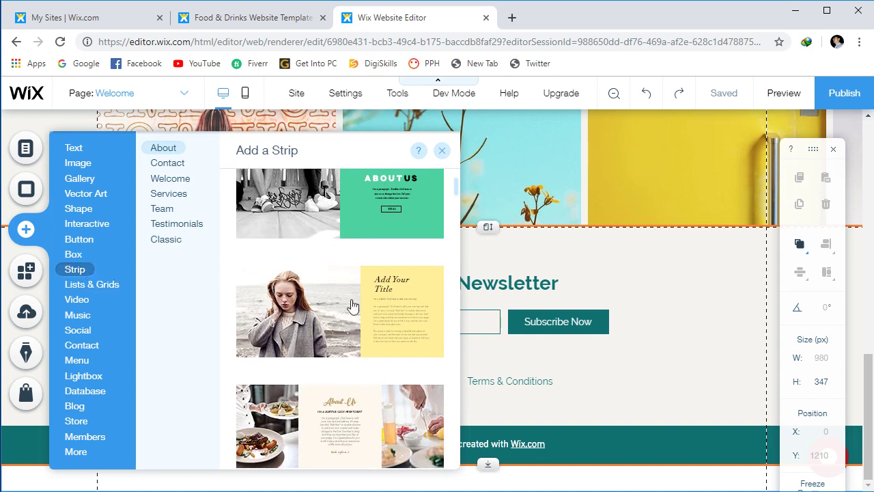
{"action": "scroll", "coordinate": [357, 306], "scroll_direction": "up", "scroll_amount": 1}
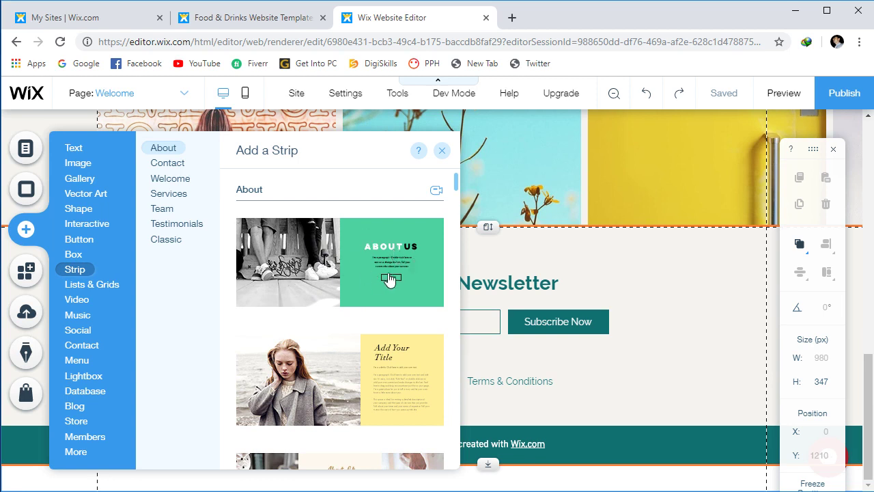
{"action": "scroll", "coordinate": [390, 277], "scroll_direction": "down", "scroll_amount": 2}
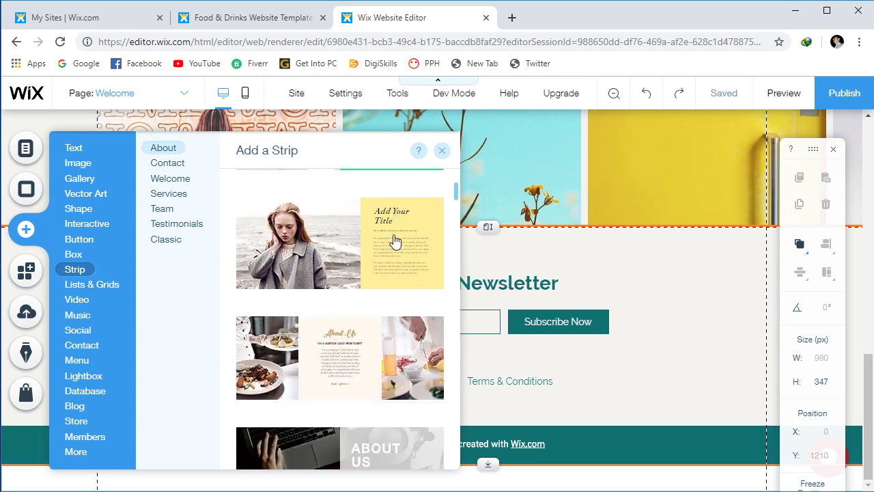
{"action": "scroll", "coordinate": [390, 242], "scroll_direction": "down", "scroll_amount": 4}
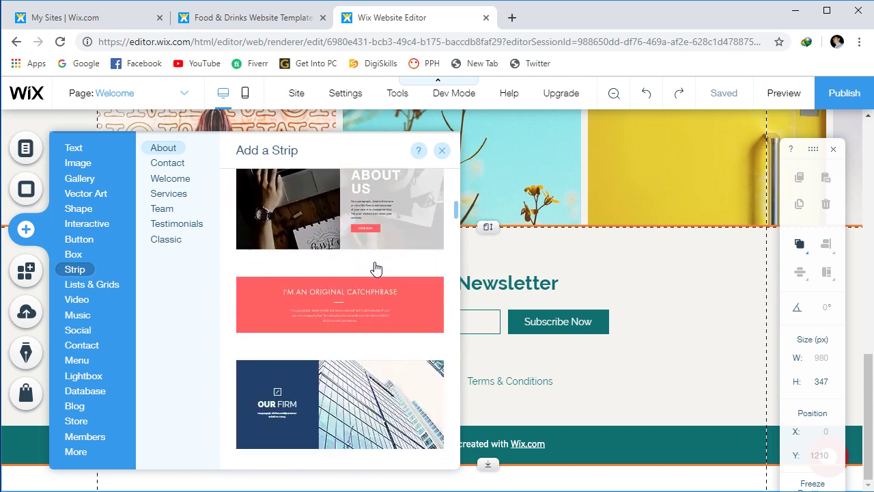
{"action": "scroll", "coordinate": [340, 282], "scroll_direction": "down", "scroll_amount": 4}
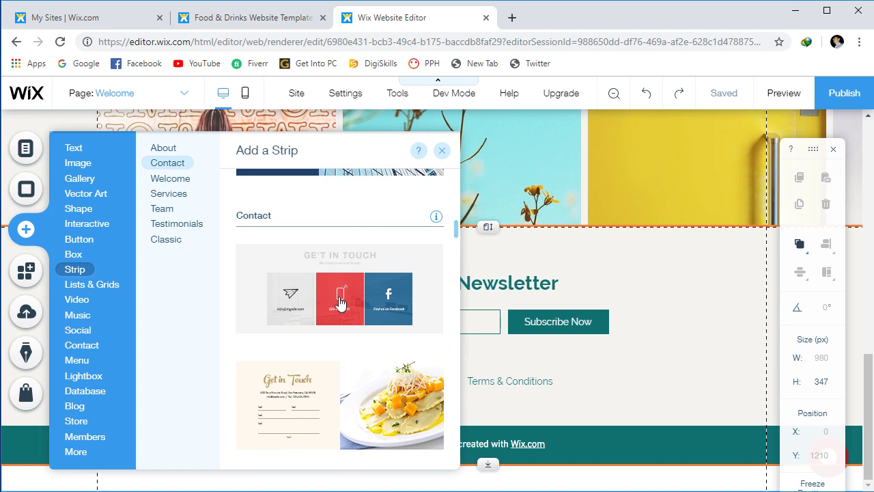
{"action": "left_click_drag", "start_coordinate": [333, 295], "coordinate": [591, 290]}
{"action": "left_click", "coordinate": [442, 150]}
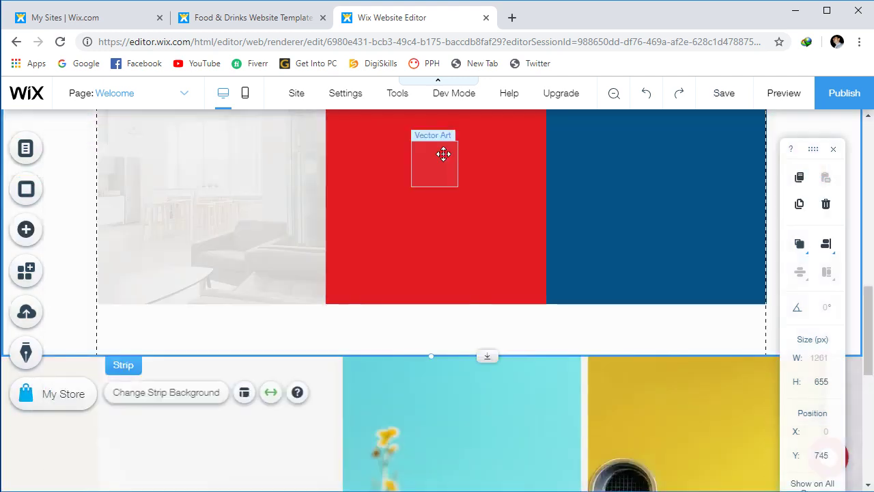
- Inspect the new contact strip's heading, its paper plane and phone icons, and its middle column by selecting each of them
{"action": "left_click", "coordinate": [444, 156]}
{"action": "scroll", "coordinate": [471, 263], "scroll_direction": "up", "scroll_amount": 4}
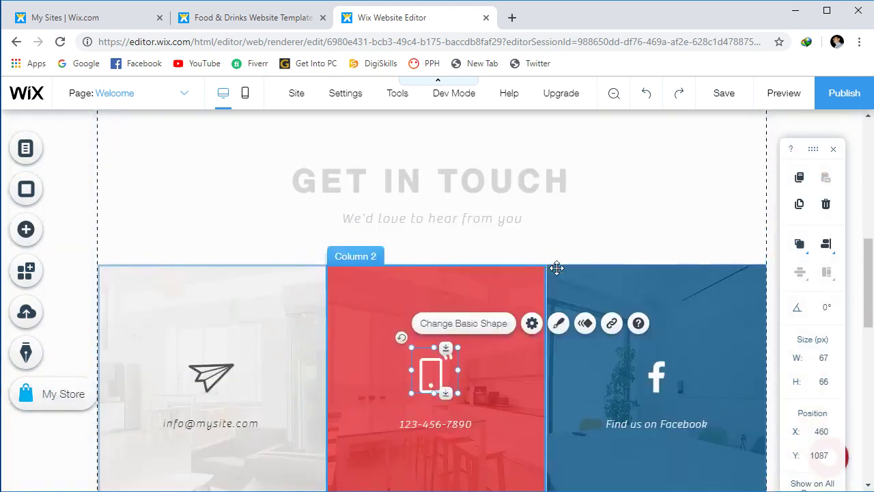
{"action": "scroll", "coordinate": [557, 268], "scroll_direction": "down", "scroll_amount": 2}
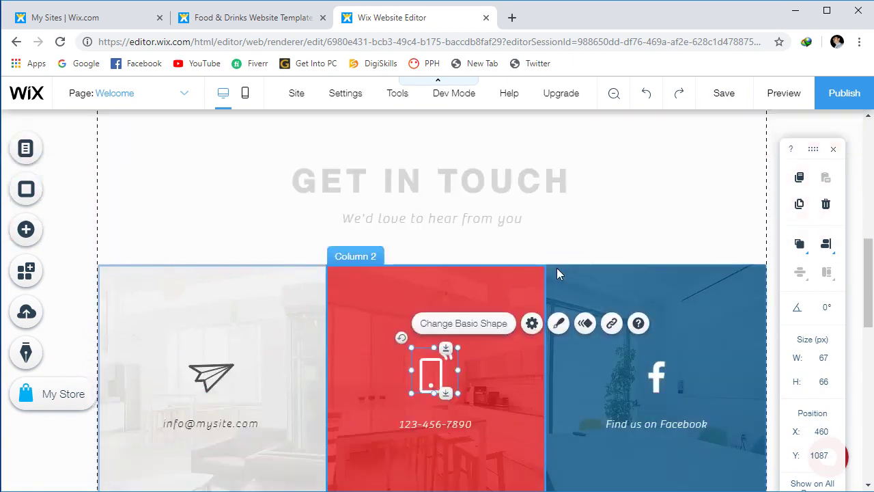
{"action": "left_click", "coordinate": [340, 180]}
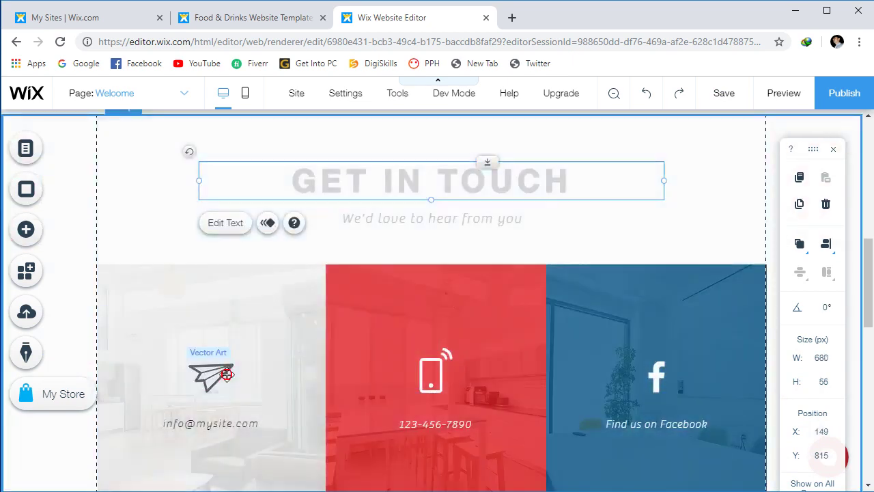
{"action": "left_click", "coordinate": [205, 372]}
{"action": "left_click", "coordinate": [417, 380]}
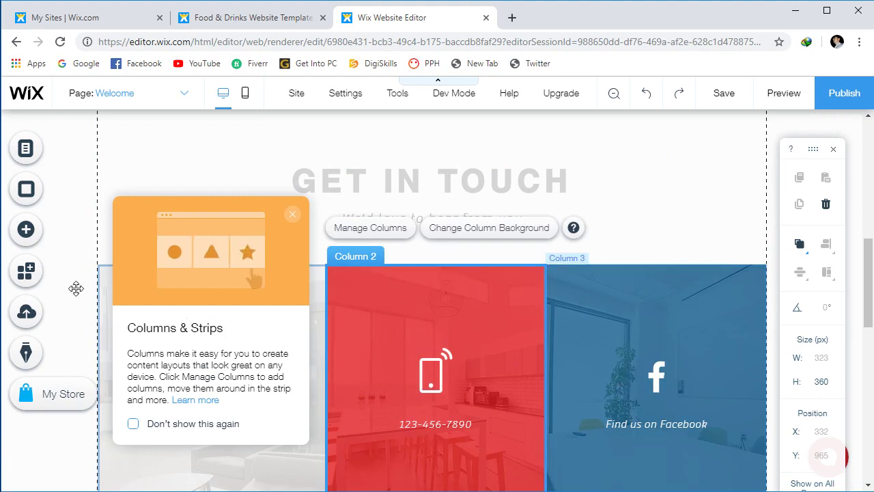
- Browse the contact, sales lead and job application forms, and the Welcome and Subscribe lightbox designs available to add
{"action": "left_click", "coordinate": [51, 230]}
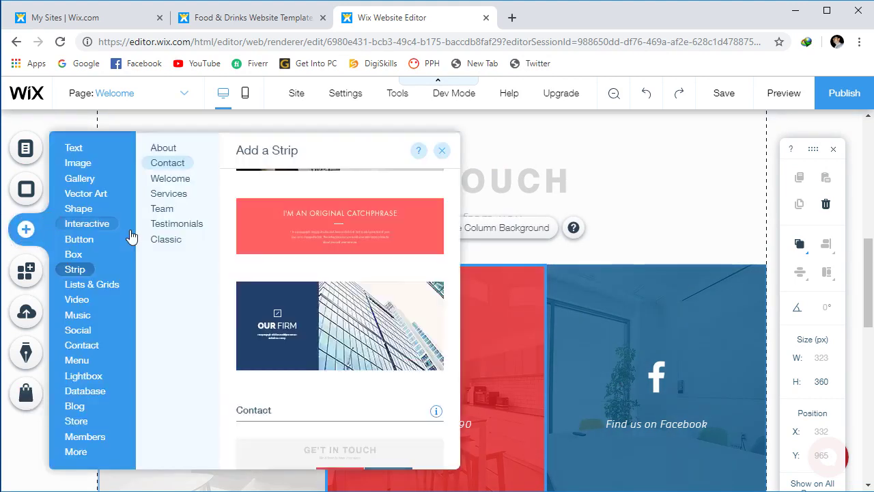
{"action": "left_click", "coordinate": [87, 350]}
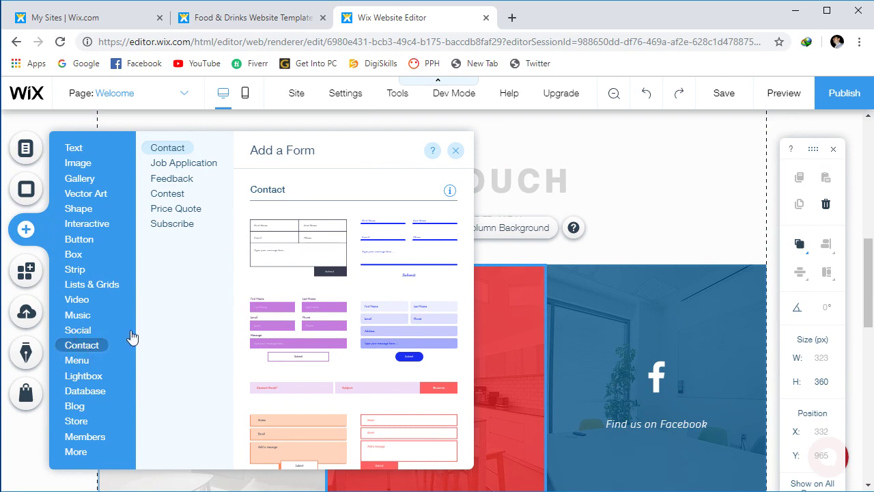
{"action": "scroll", "coordinate": [399, 318], "scroll_direction": "down", "scroll_amount": 3}
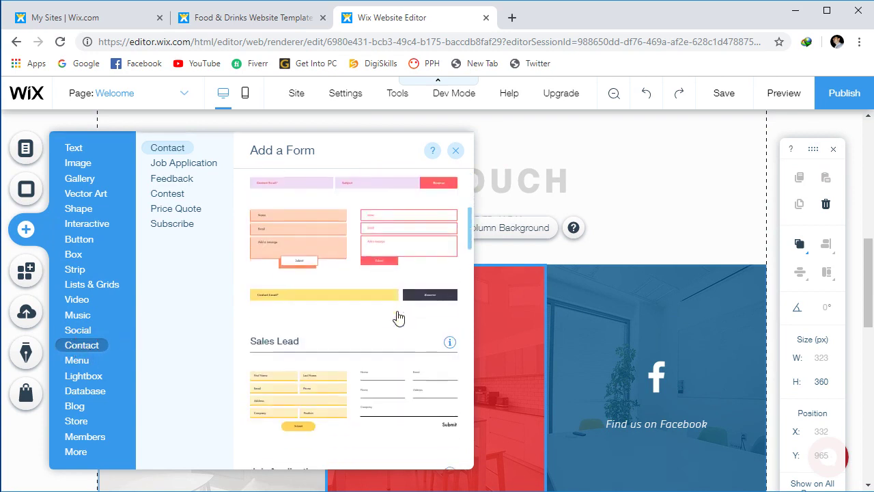
{"action": "scroll", "coordinate": [345, 349], "scroll_direction": "down", "scroll_amount": 2}
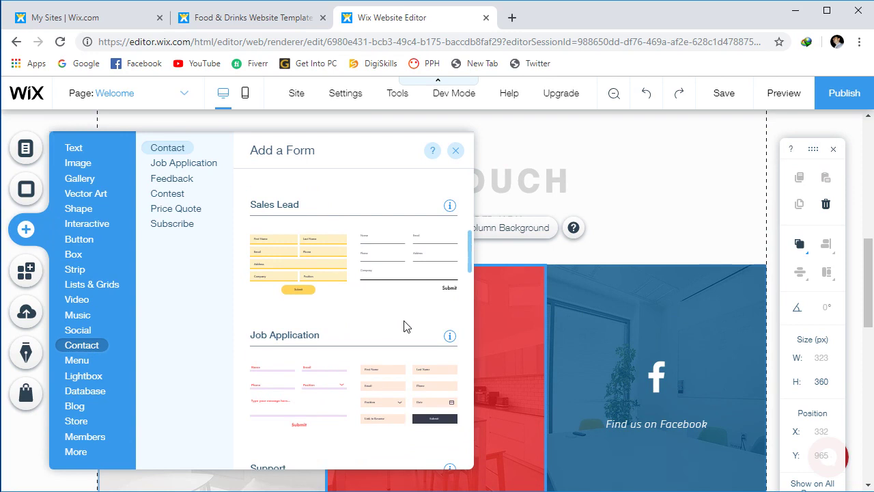
{"action": "left_click", "coordinate": [92, 359]}
{"action": "left_click", "coordinate": [95, 376]}
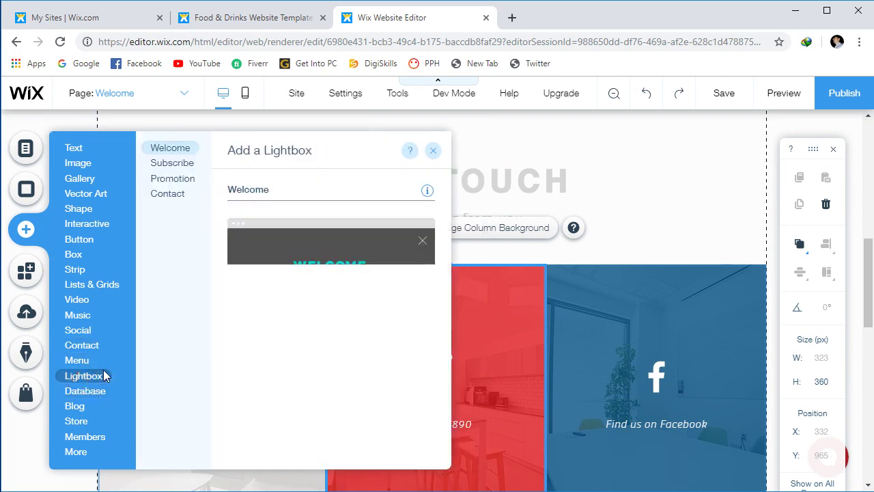
{"action": "scroll", "coordinate": [353, 270], "scroll_direction": "down", "scroll_amount": 1}
{"action": "scroll", "coordinate": [353, 269], "scroll_direction": "down", "scroll_amount": 5}
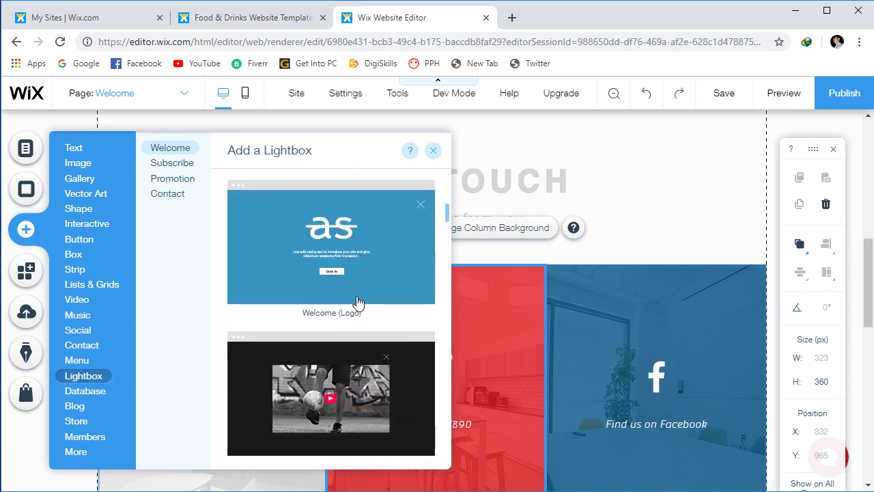
{"action": "scroll", "coordinate": [358, 302], "scroll_direction": "down", "scroll_amount": 6}
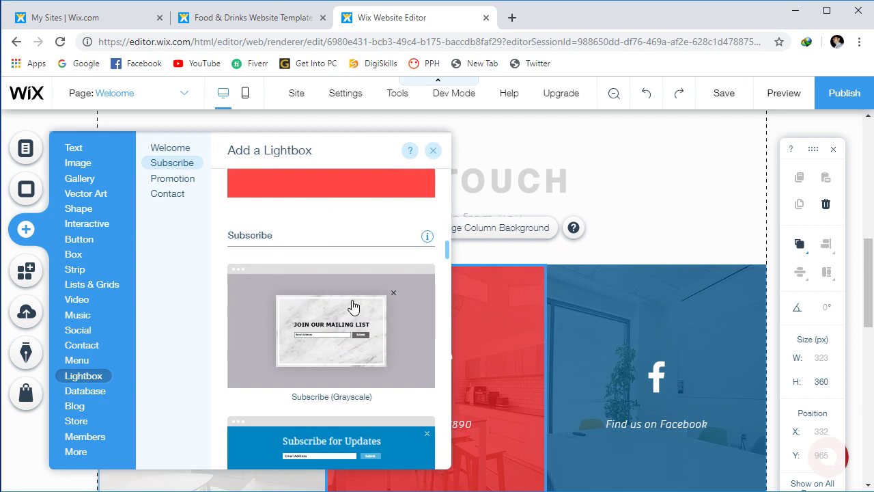
{"action": "scroll", "coordinate": [310, 301], "scroll_direction": "down", "scroll_amount": 2}
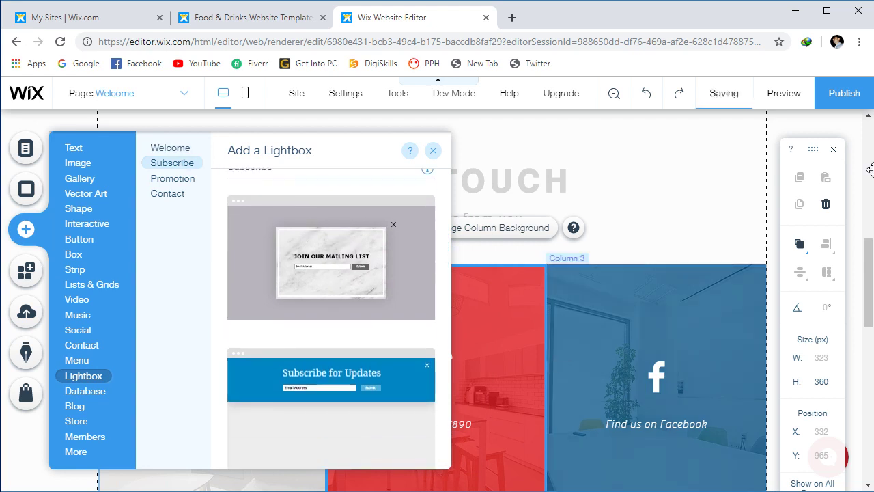
- Publish the site, bring up the database and blog elements meanwhile, and dismiss the publishing confirmation
{"action": "left_click", "coordinate": [845, 96]}
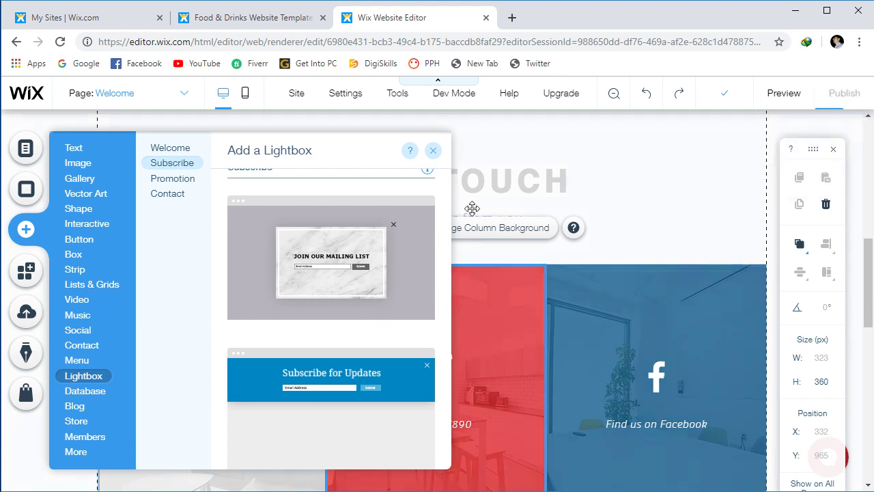
{"action": "left_click", "coordinate": [97, 394]}
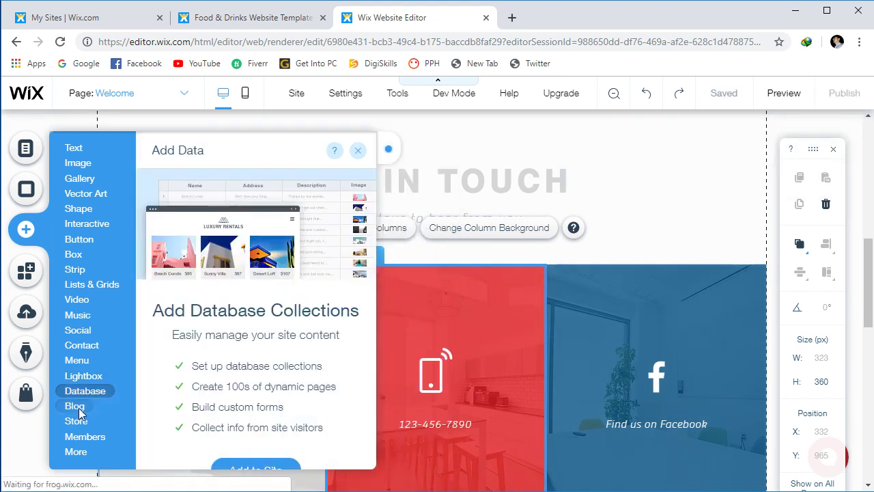
{"action": "left_click", "coordinate": [74, 404]}
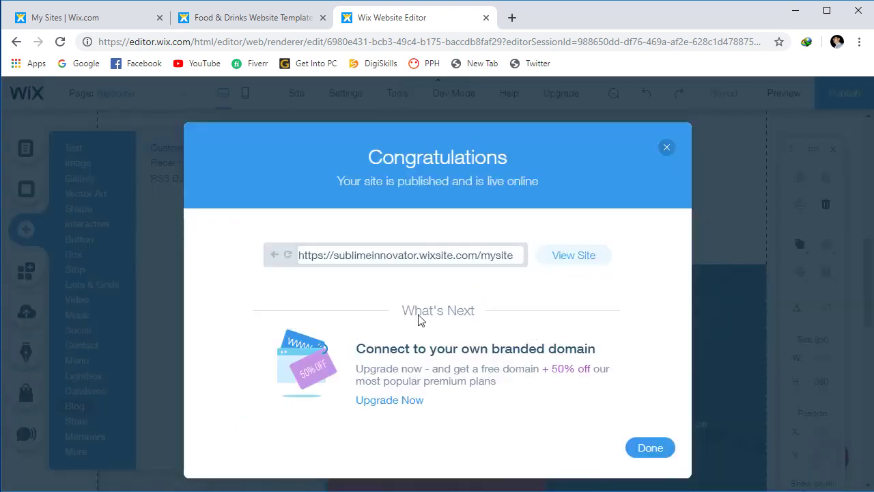
{"action": "left_click", "coordinate": [655, 448]}
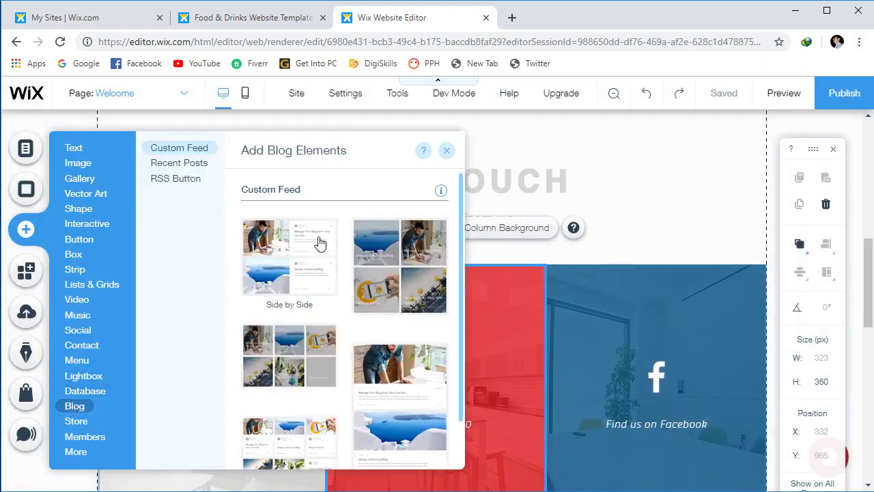
- Browse the blog elements available to add, from the Custom Feed layouts to Recent Posts and the RSS buttons
{"action": "left_click_drag", "start_coordinate": [461, 194], "coordinate": [463, 218]}
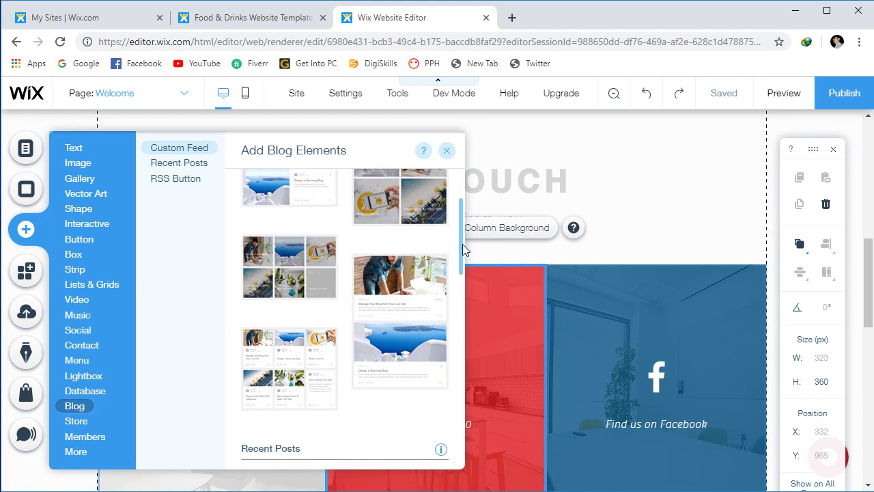
{"action": "left_click_drag", "start_coordinate": [463, 249], "coordinate": [460, 226]}
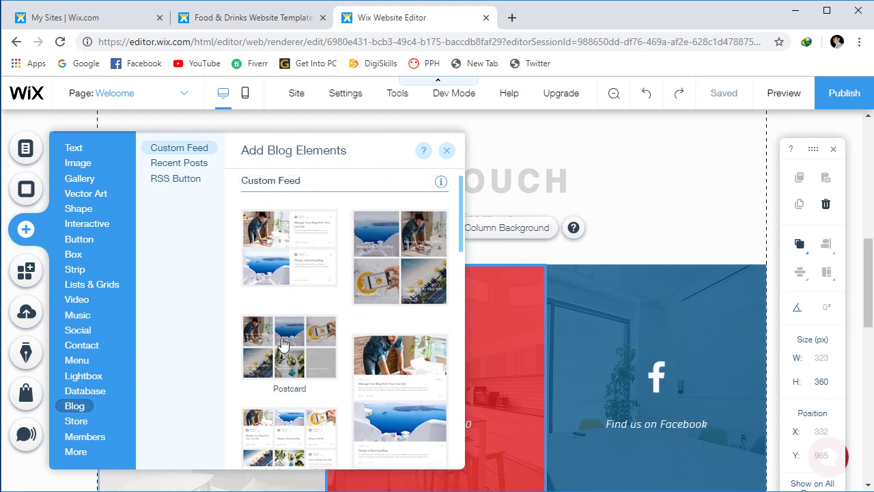
{"action": "scroll", "coordinate": [463, 204], "scroll_direction": "down", "scroll_amount": 4}
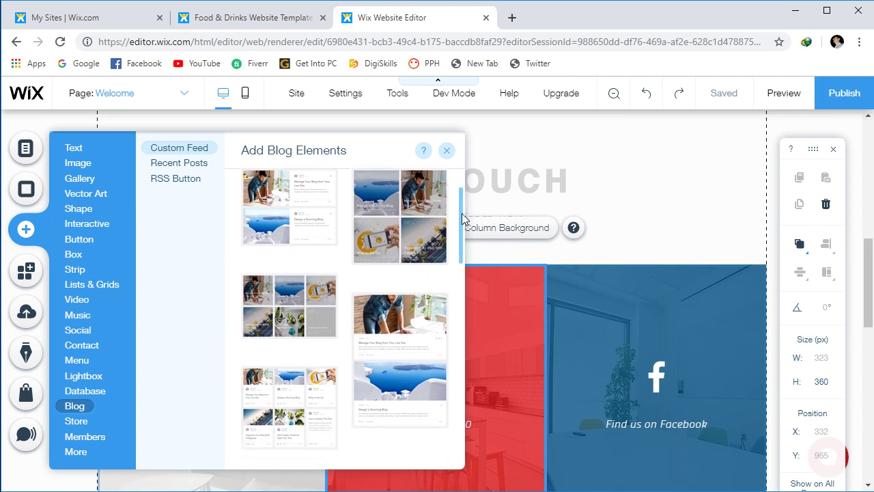
{"action": "scroll", "coordinate": [464, 230], "scroll_direction": "up", "scroll_amount": 5}
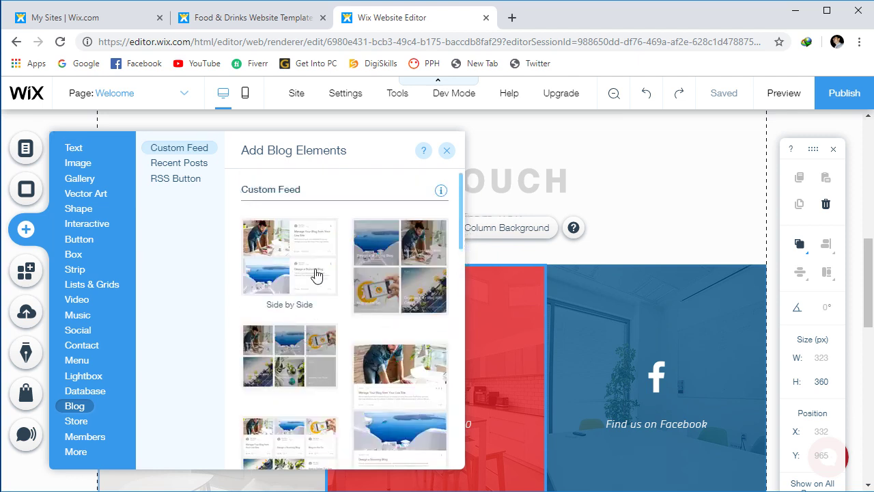
{"action": "left_click_drag", "start_coordinate": [461, 202], "coordinate": [463, 288]}
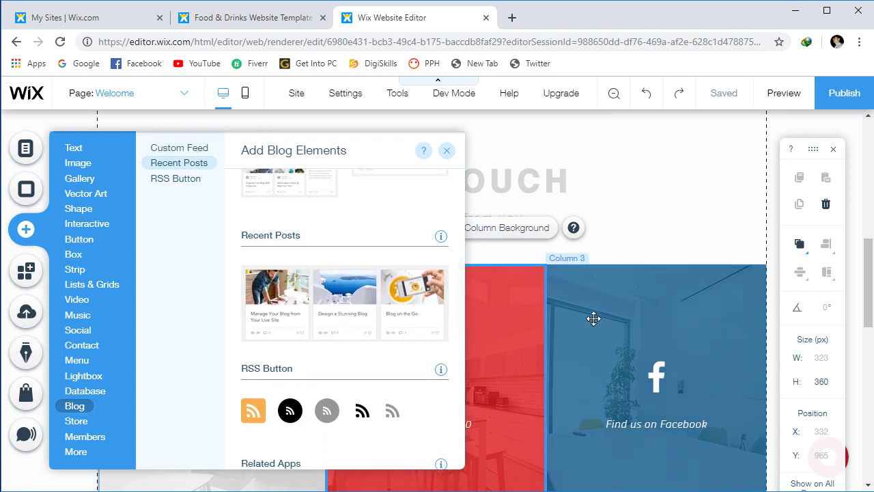
- Browse the store elements, covering the grid and slider product galleries, product widgets, shopping cart and Add To Cart button
{"action": "left_click", "coordinate": [77, 421]}
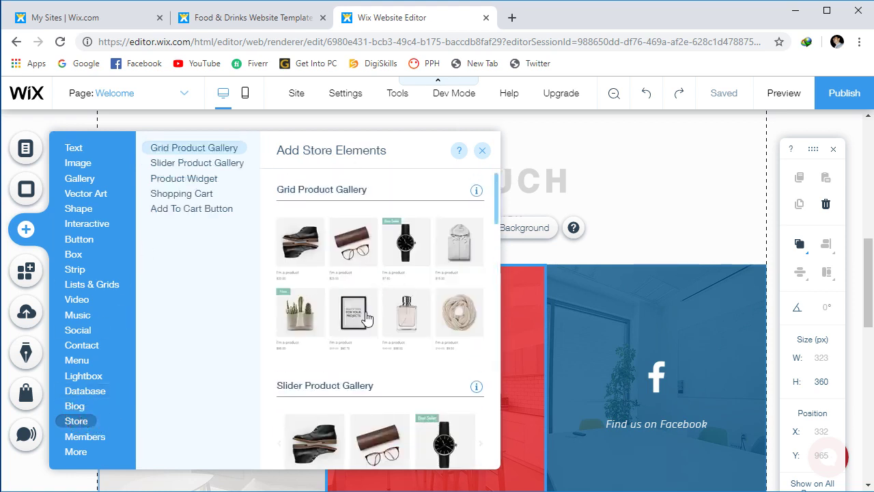
{"action": "left_click", "coordinate": [174, 163]}
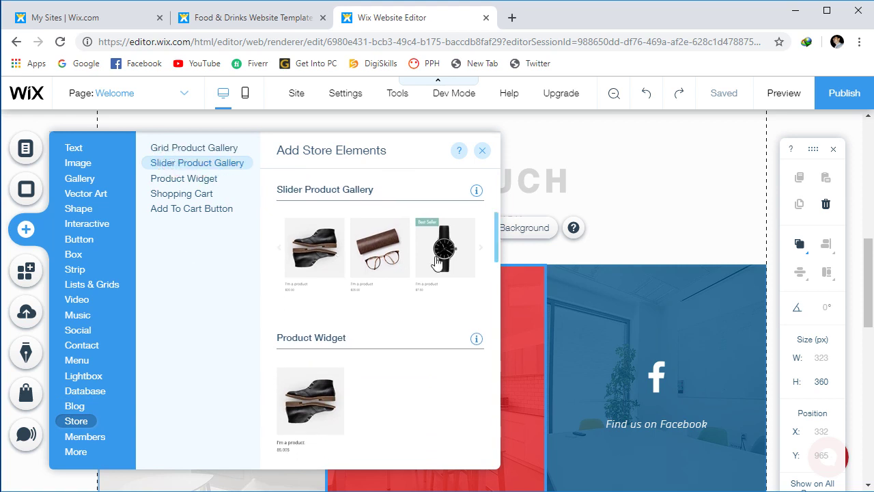
{"action": "scroll", "coordinate": [489, 251], "scroll_direction": "down", "scroll_amount": 5}
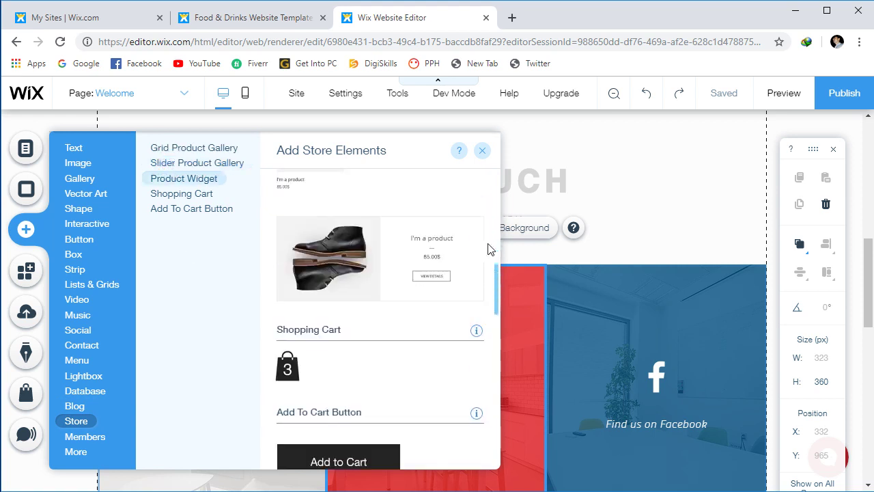
{"action": "scroll", "coordinate": [489, 251], "scroll_direction": "down", "scroll_amount": 2}
{"action": "scroll", "coordinate": [487, 248], "scroll_direction": "up", "scroll_amount": 5}
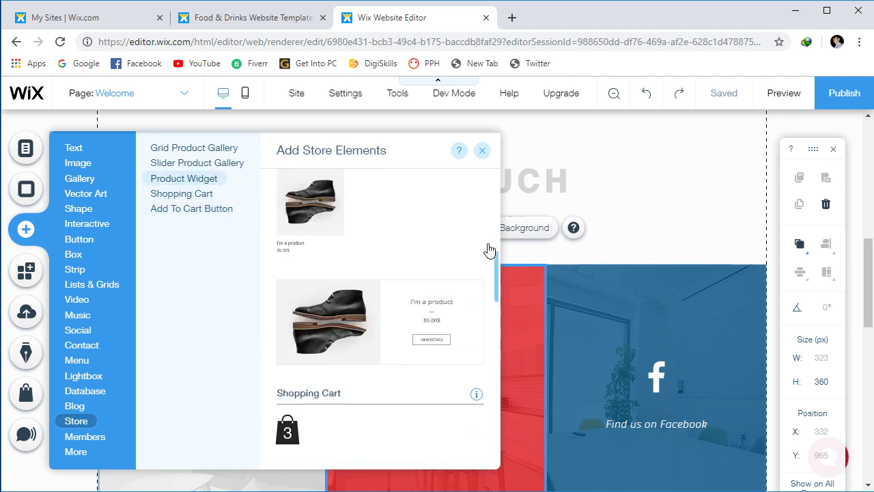
{"action": "scroll", "coordinate": [418, 276], "scroll_direction": "up", "scroll_amount": 3}
{"action": "left_click", "coordinate": [186, 194]}
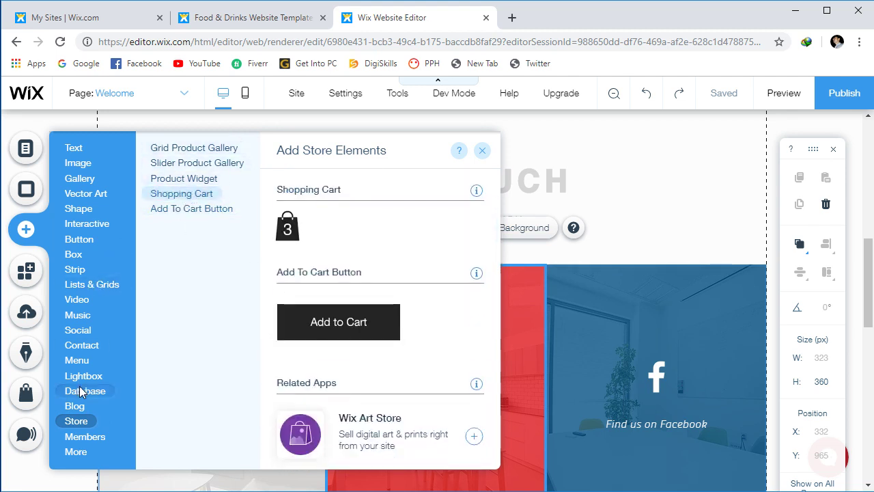
- Review the Member's Area offer, looking back over the store, blog and contact strip elements in between
{"action": "left_click", "coordinate": [83, 437]}
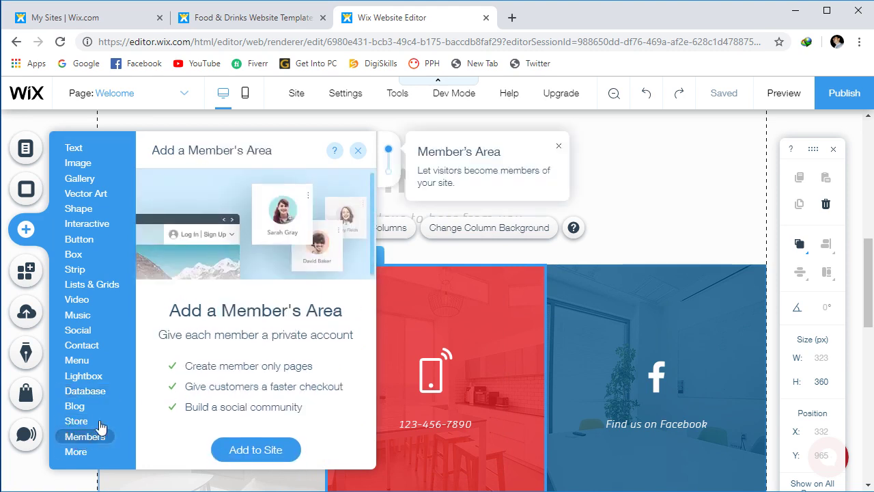
{"action": "left_click", "coordinate": [76, 421]}
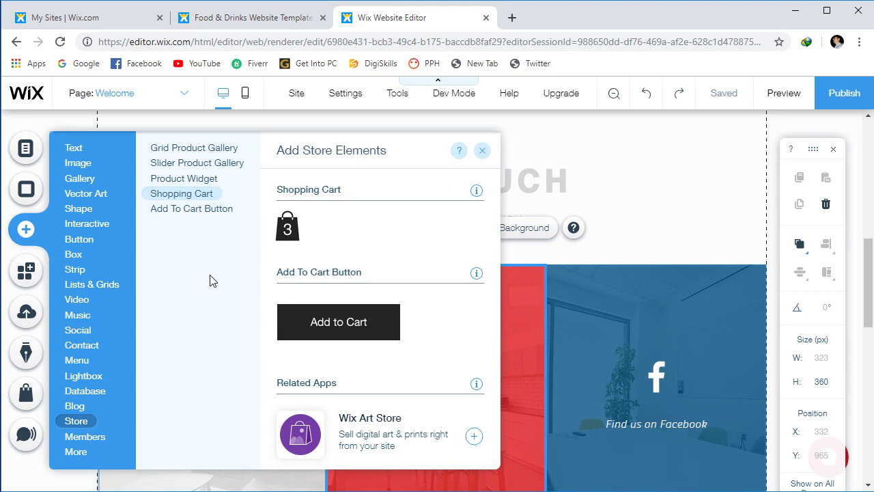
{"action": "left_click", "coordinate": [75, 405]}
{"action": "left_click", "coordinate": [76, 419]}
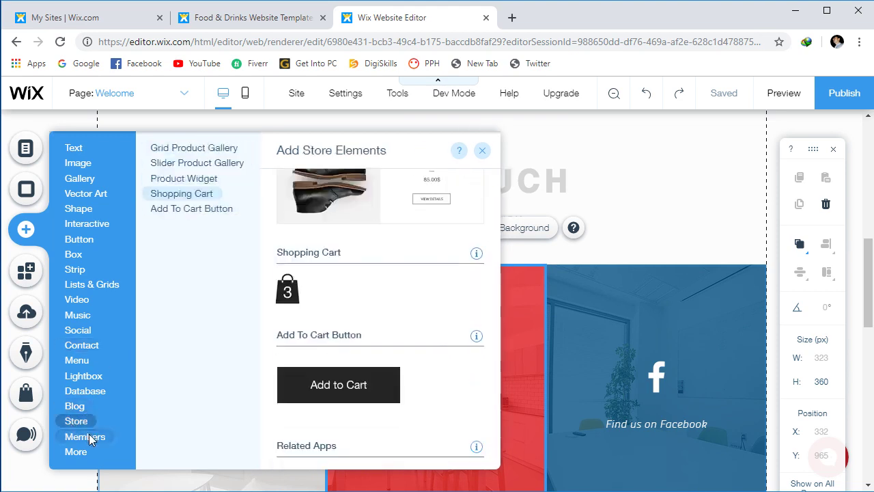
{"action": "left_click", "coordinate": [85, 436]}
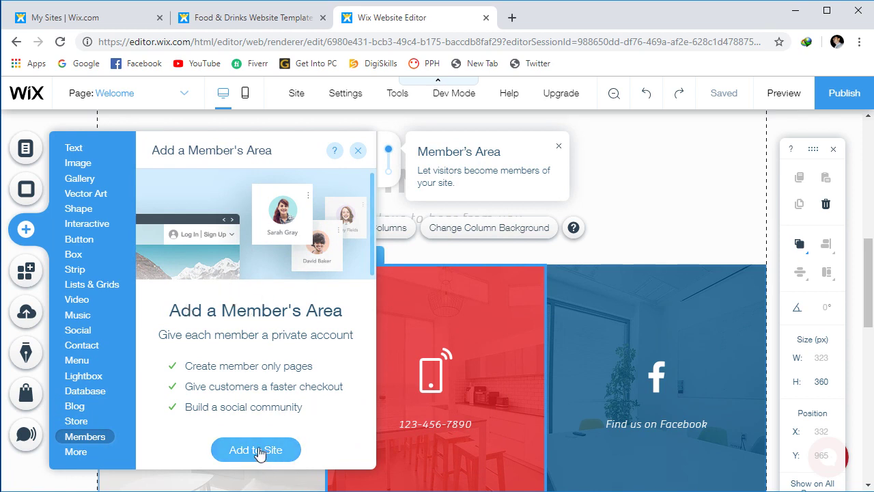
{"action": "left_click", "coordinate": [75, 269]}
{"action": "scroll", "coordinate": [270, 456], "scroll_direction": "down", "scroll_amount": 3}
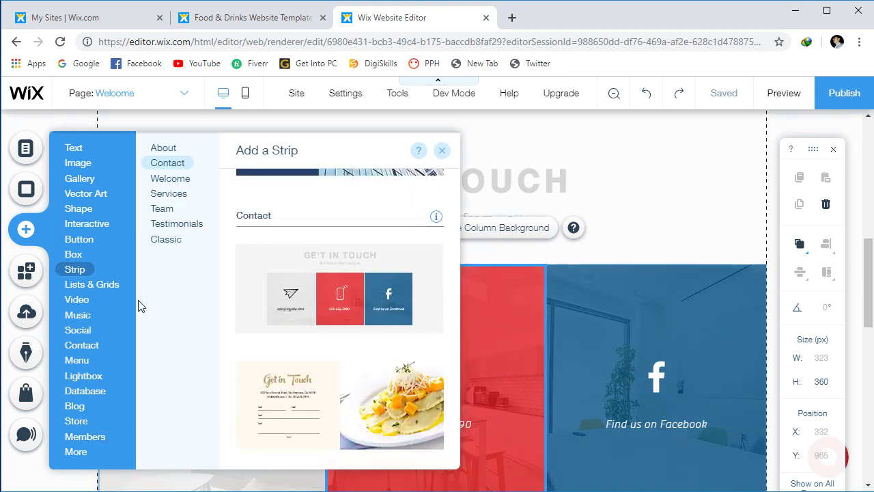
{"action": "left_click", "coordinate": [85, 440]}
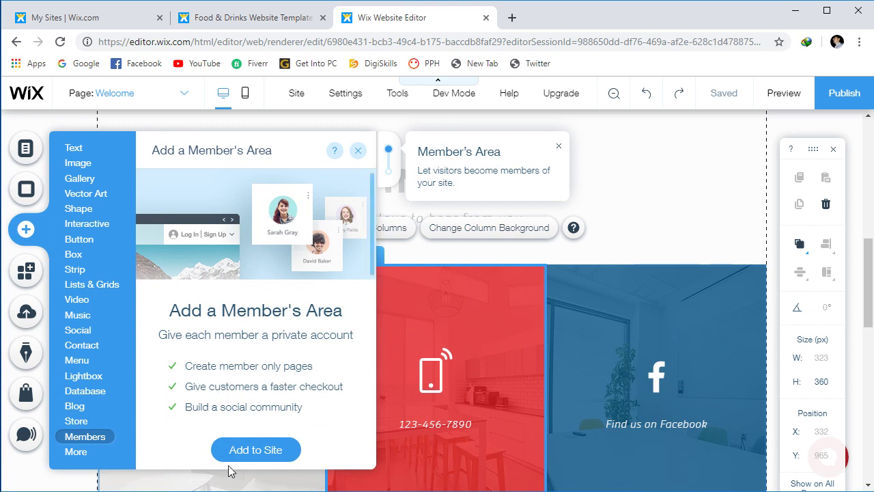
- Add the Member's Area to the site and dismiss its welcome message
{"action": "scroll", "coordinate": [541, 346], "scroll_direction": "down", "scroll_amount": 5}
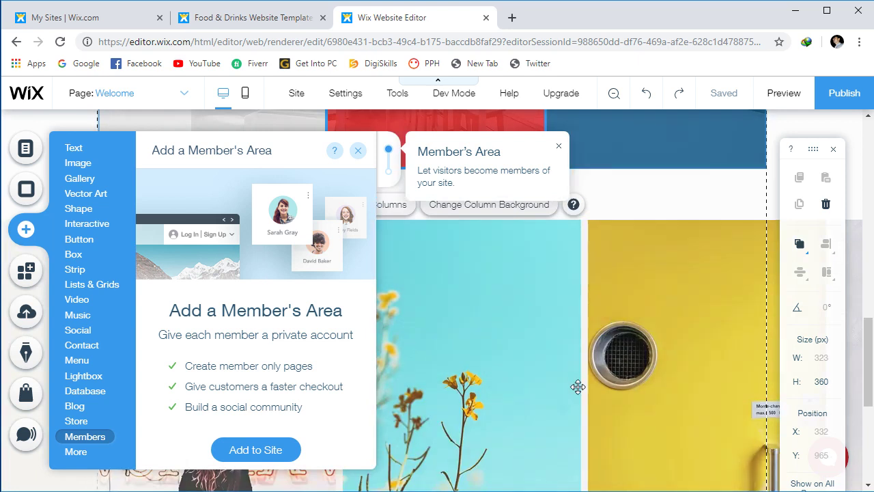
{"action": "scroll", "coordinate": [578, 387], "scroll_direction": "down", "scroll_amount": 4}
{"action": "scroll", "coordinate": [573, 398], "scroll_direction": "up", "scroll_amount": 2}
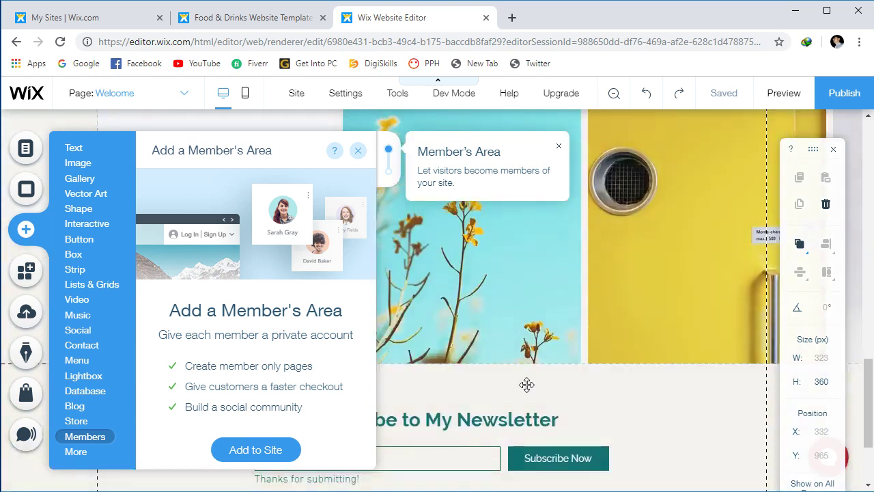
{"action": "left_click", "coordinate": [512, 370]}
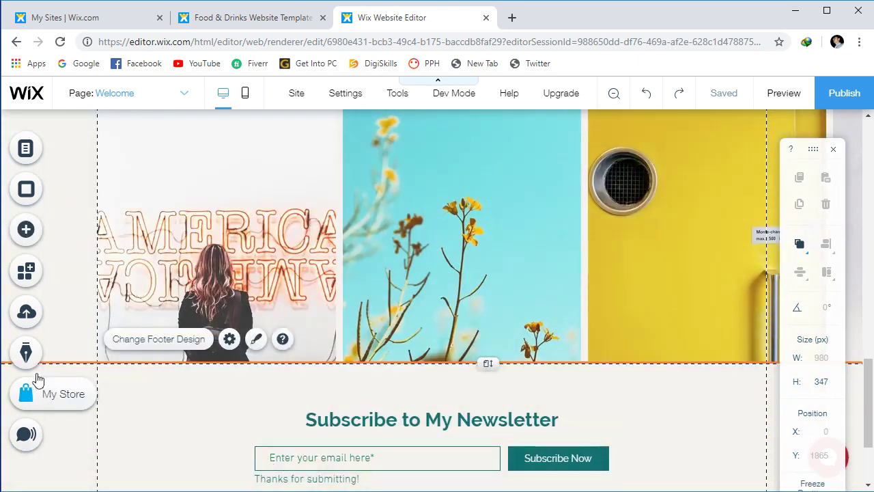
{"action": "left_click", "coordinate": [66, 231]}
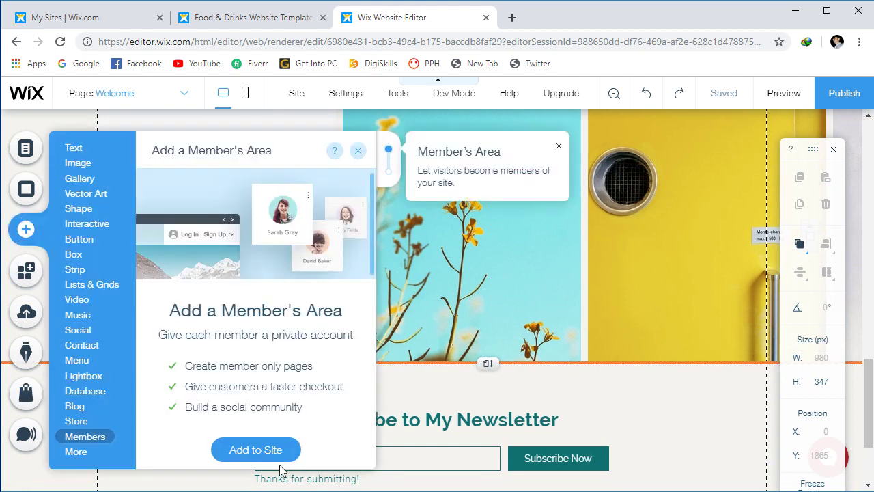
{"action": "left_click", "coordinate": [261, 452]}
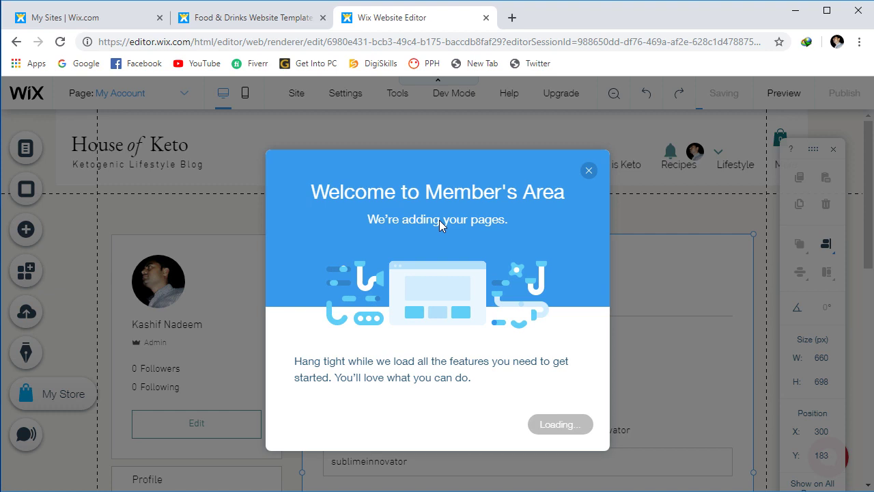
{"action": "left_click", "coordinate": [589, 170]}
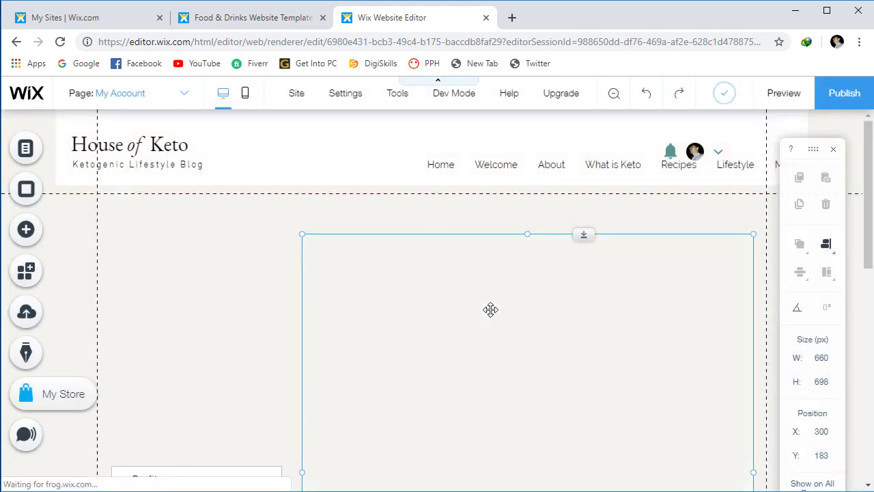
- Look over the new My Account page and the Blog Manager's options for creating and managing posts
{"action": "scroll", "coordinate": [330, 242], "scroll_direction": "down", "scroll_amount": 2}
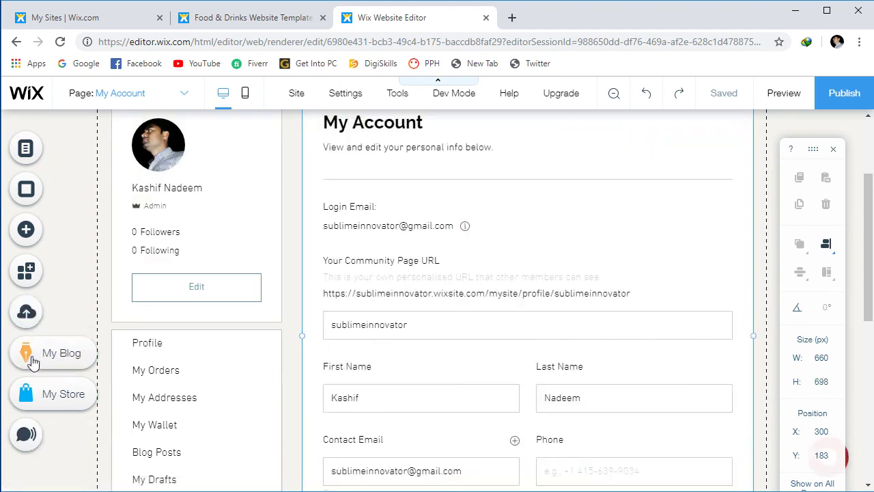
{"action": "left_click", "coordinate": [29, 355]}
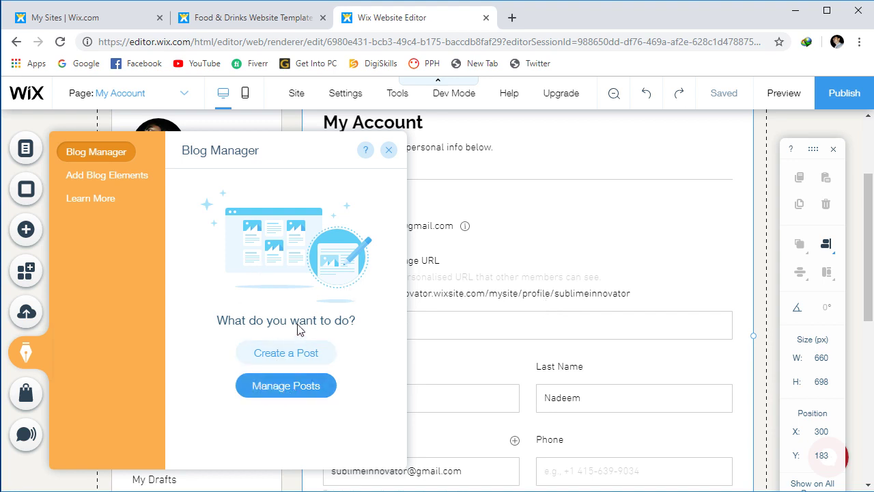
{"action": "left_click", "coordinate": [388, 149]}
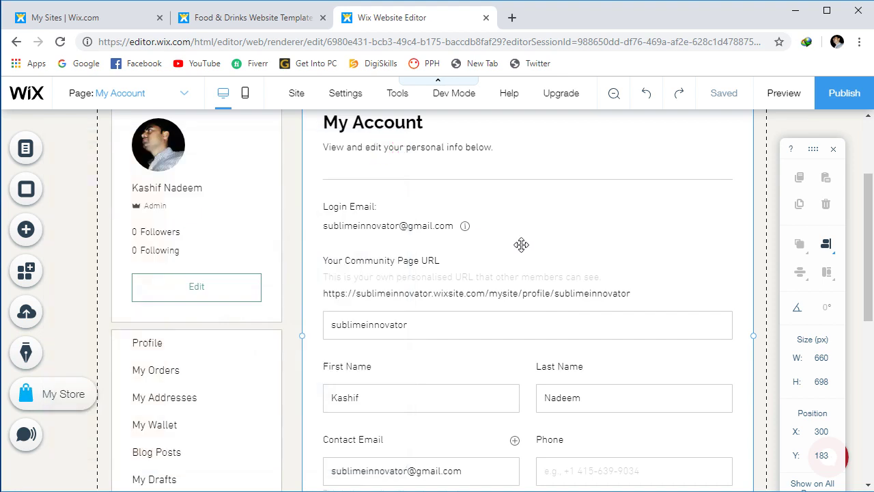
{"action": "scroll", "coordinate": [521, 244], "scroll_direction": "up", "scroll_amount": 2}
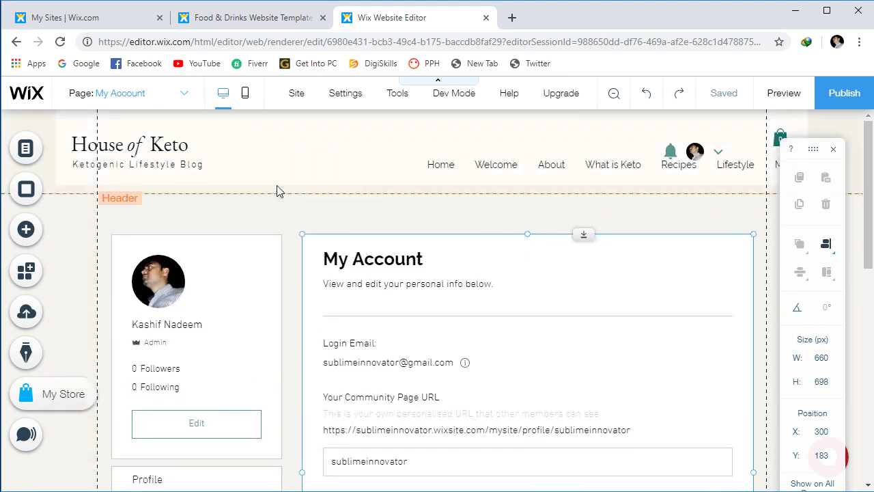
- Switch to the Home page and move the header's login bar above the menu, to X 829, Y 0
{"action": "left_click", "coordinate": [184, 94]}
{"action": "left_click", "coordinate": [85, 216]}
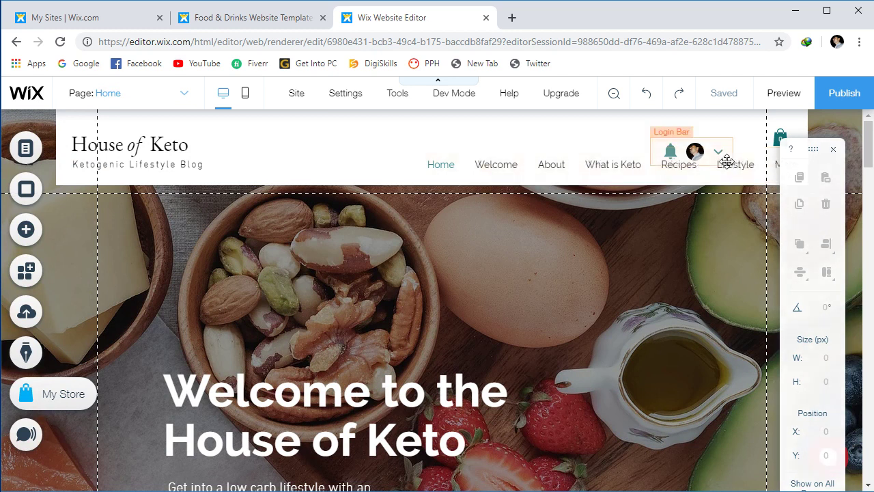
{"action": "left_click_drag", "start_coordinate": [693, 152], "coordinate": [708, 123]}
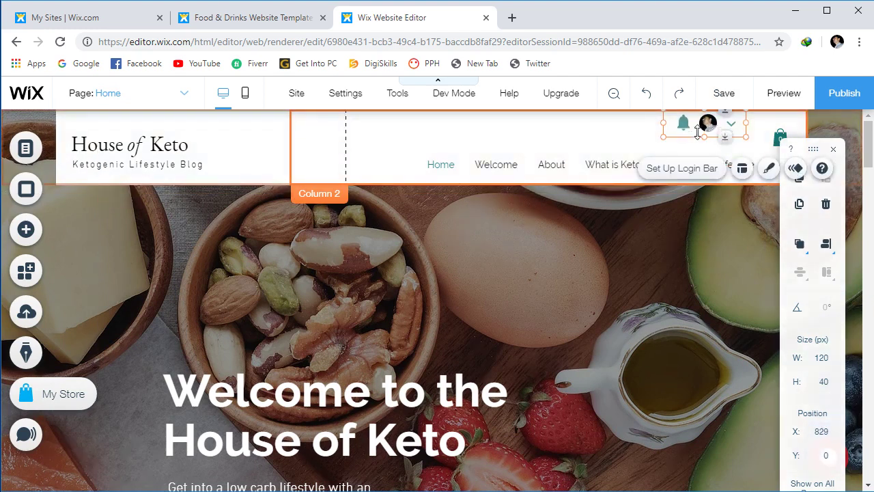
- Publish the site with the repositioned login bar and dismiss the publishing confirmation
{"action": "left_click", "coordinate": [543, 238]}
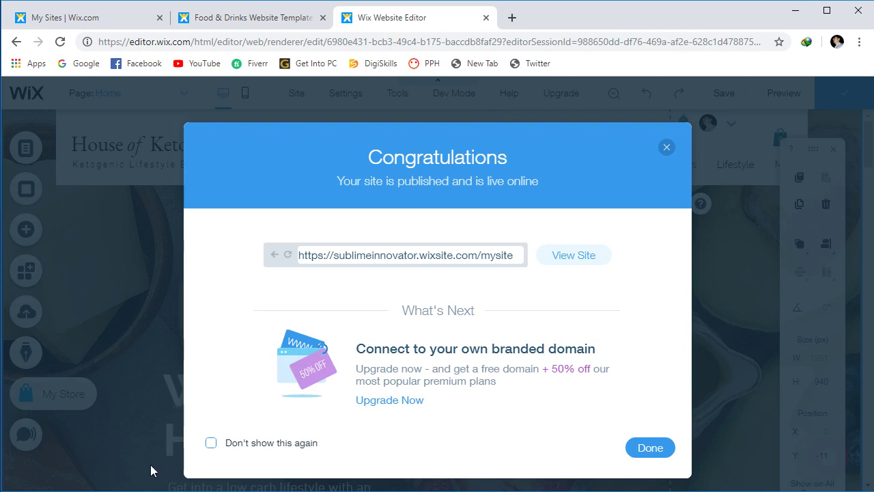
{"action": "left_click", "coordinate": [649, 448]}
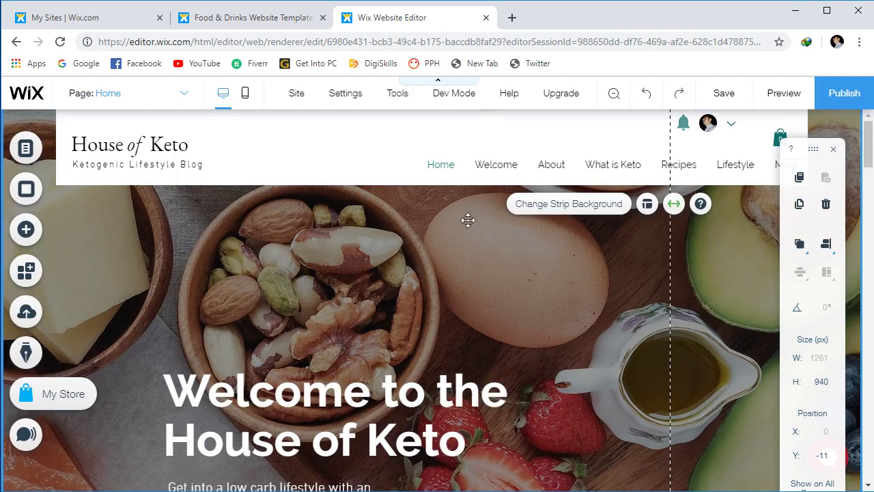
- Preview the site and examine the Home page's header, login bar and blog posts
{"action": "scroll", "coordinate": [495, 202], "scroll_direction": "down", "scroll_amount": 2}
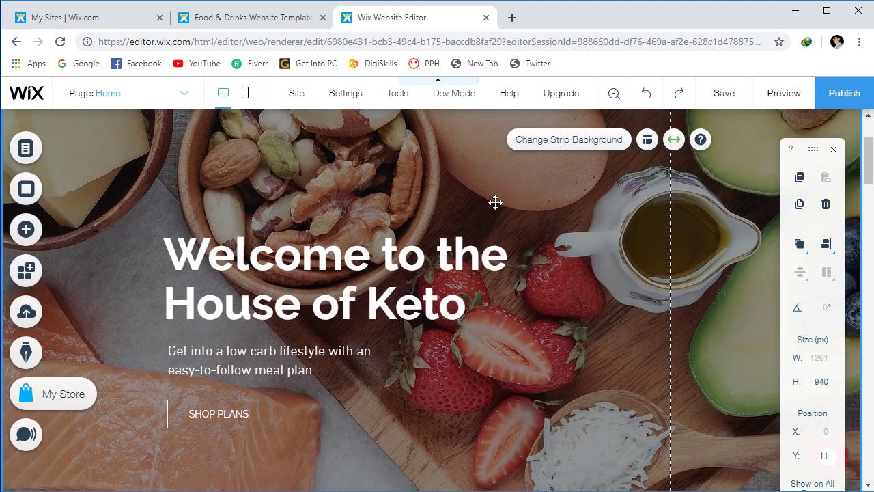
{"action": "scroll", "coordinate": [495, 202], "scroll_direction": "up", "scroll_amount": 2}
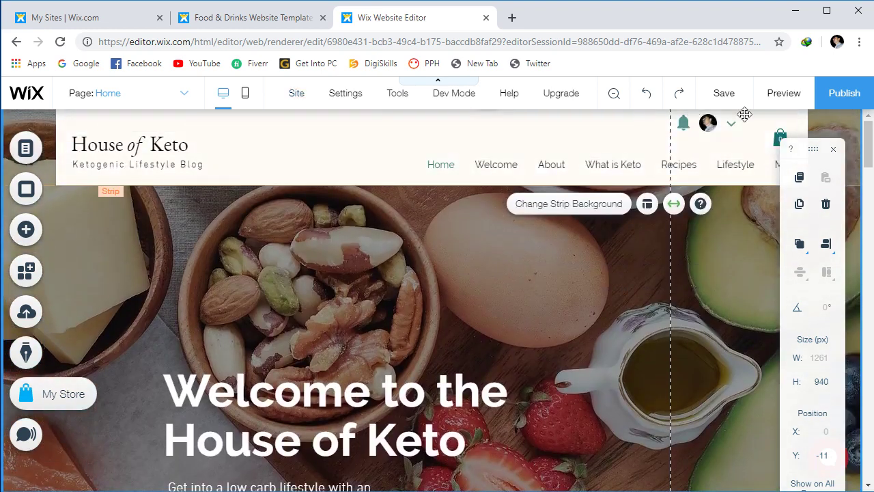
{"action": "left_click", "coordinate": [782, 93]}
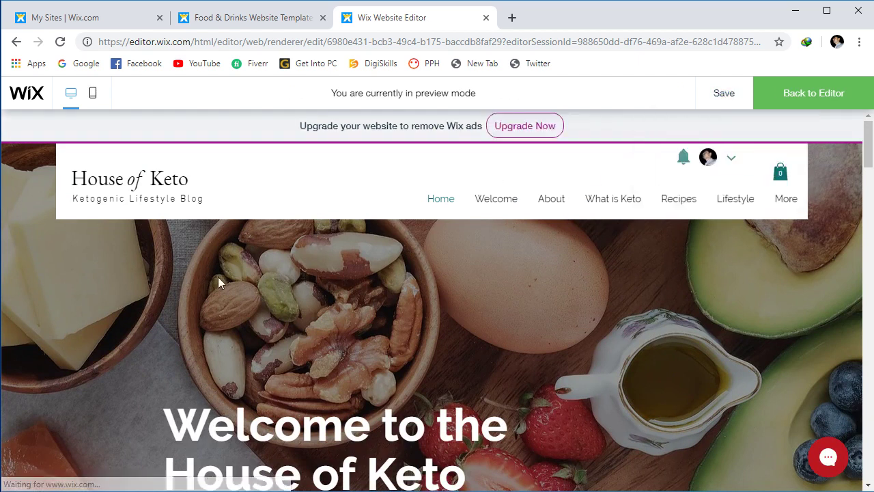
{"action": "left_click", "coordinate": [732, 164]}
{"action": "left_click", "coordinate": [548, 274]}
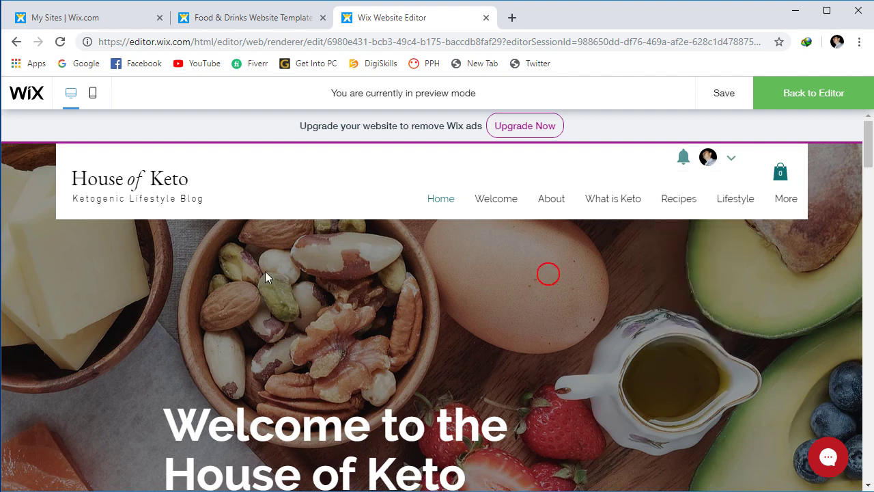
{"action": "scroll", "coordinate": [270, 278], "scroll_direction": "down", "scroll_amount": 5}
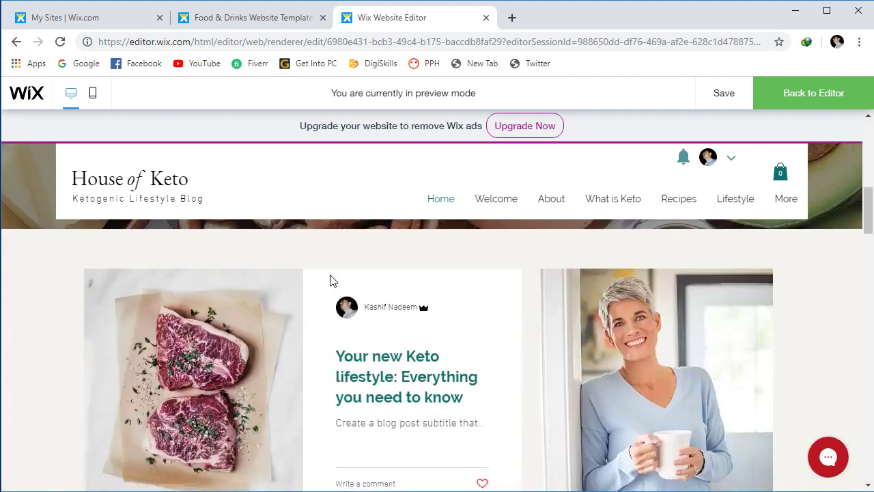
- Examine the previewed Home page's blog posts, sidebar, #HouseofKeto gallery and newsletter footer, and return to the editor
{"action": "scroll", "coordinate": [394, 293], "scroll_direction": "down", "scroll_amount": 1}
{"action": "scroll", "coordinate": [364, 316], "scroll_direction": "up", "scroll_amount": 3}
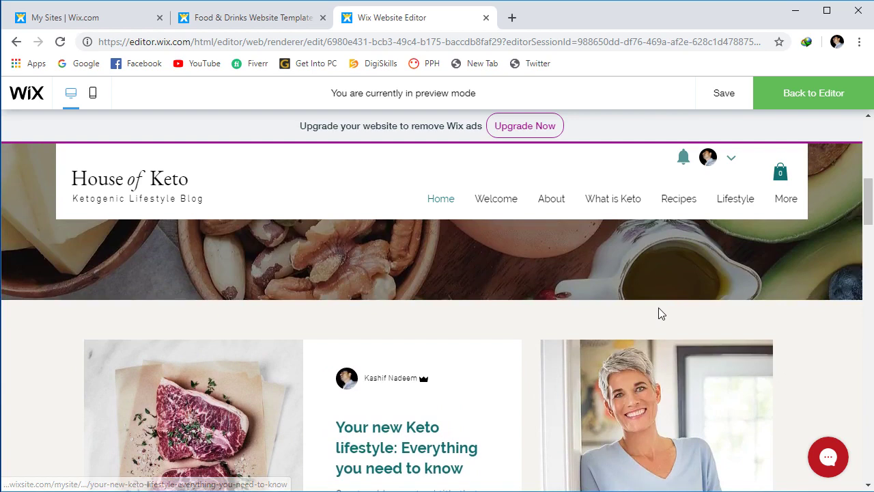
{"action": "scroll", "coordinate": [660, 313], "scroll_direction": "down", "scroll_amount": 9}
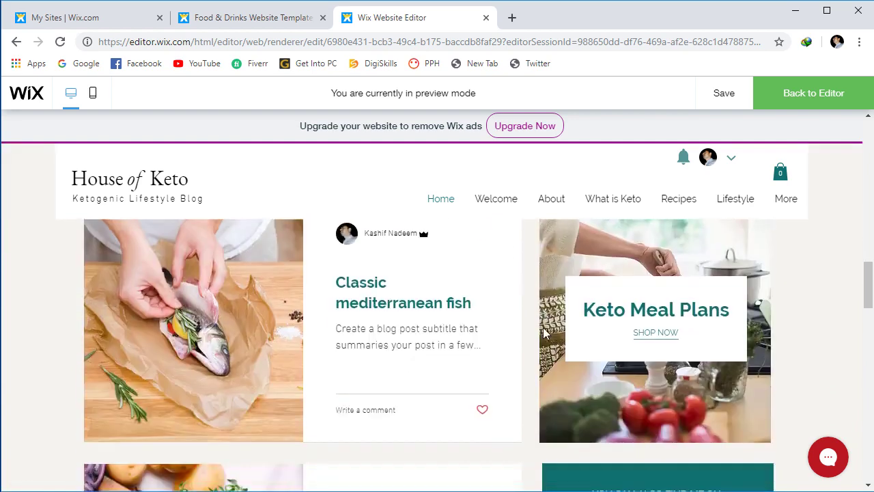
{"action": "scroll", "coordinate": [544, 333], "scroll_direction": "down", "scroll_amount": 5}
{"action": "scroll", "coordinate": [567, 366], "scroll_direction": "up", "scroll_amount": 3}
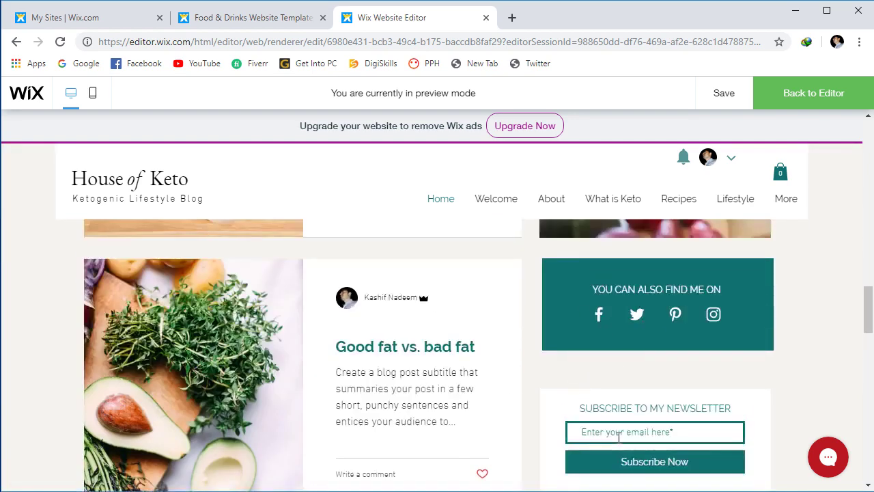
{"action": "scroll", "coordinate": [408, 363], "scroll_direction": "down", "scroll_amount": 10}
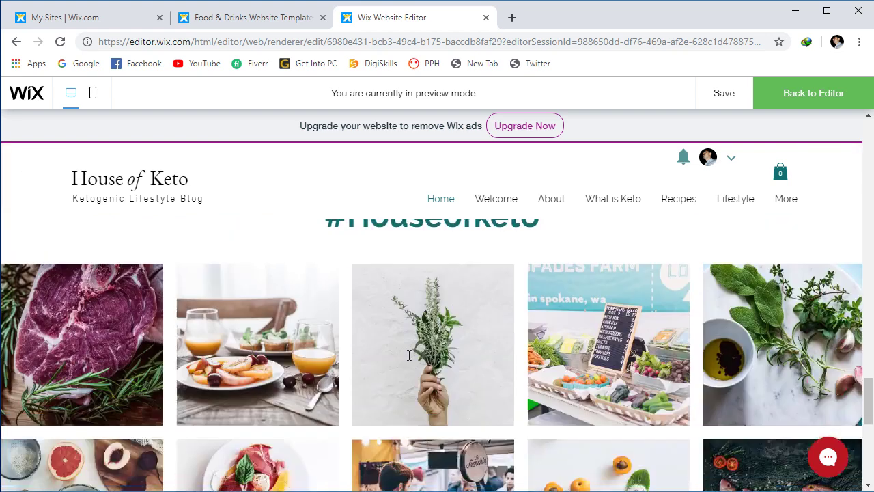
{"action": "scroll", "coordinate": [409, 355], "scroll_direction": "down", "scroll_amount": 2}
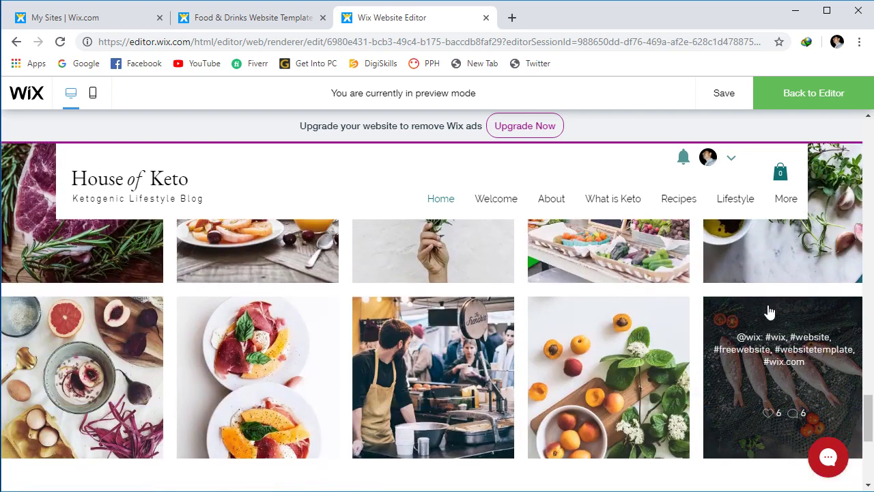
{"action": "scroll", "coordinate": [768, 311], "scroll_direction": "down", "scroll_amount": 5}
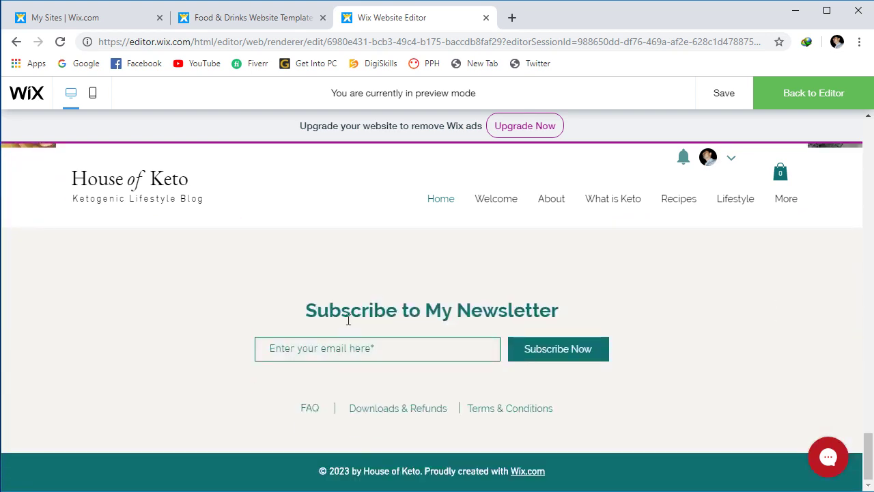
{"action": "left_click", "coordinate": [392, 351]}
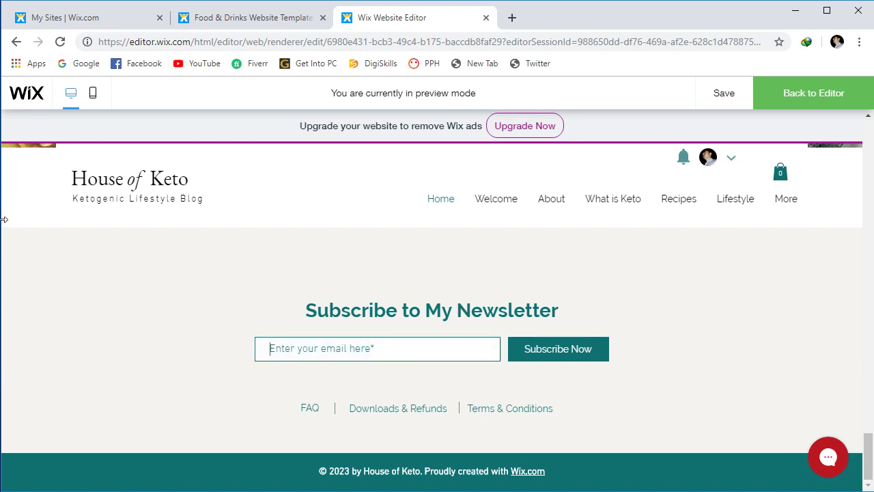
{"action": "scroll", "coordinate": [497, 395], "scroll_direction": "up", "scroll_amount": 15}
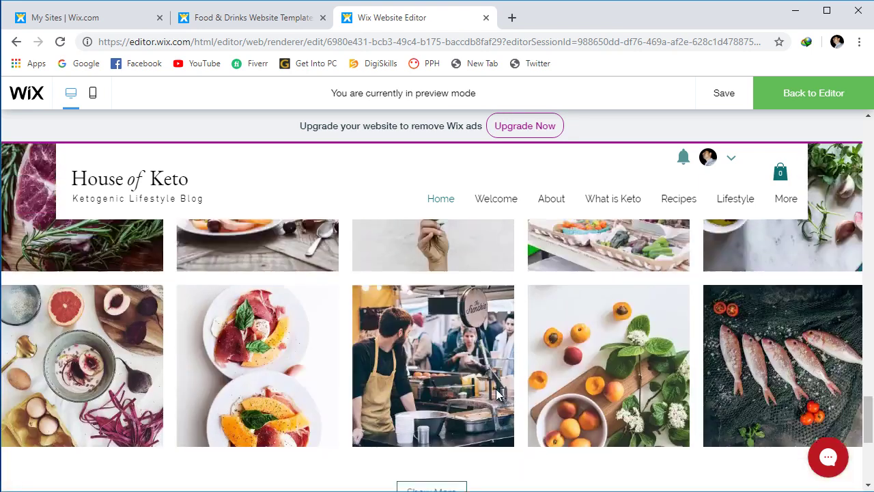
{"action": "left_click", "coordinate": [830, 99]}
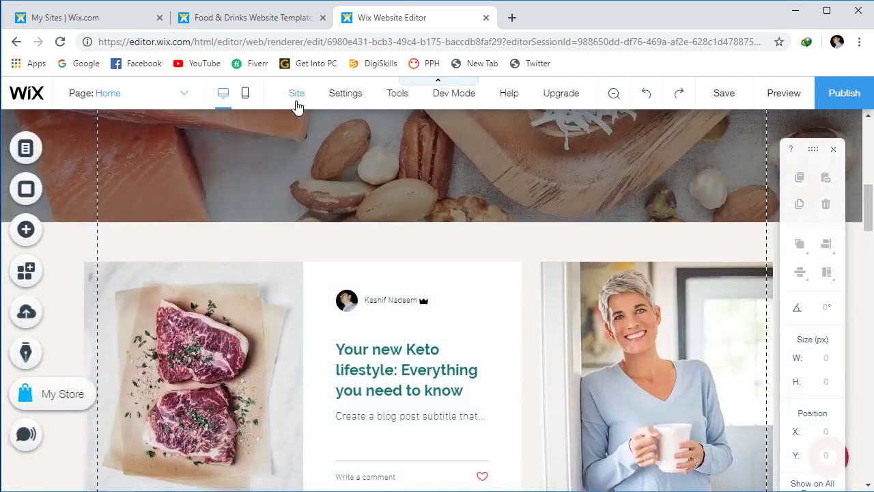
- Open the site's dashboard from the editor and dismiss the 50% off premium plans offer
{"action": "left_click", "coordinate": [297, 99]}
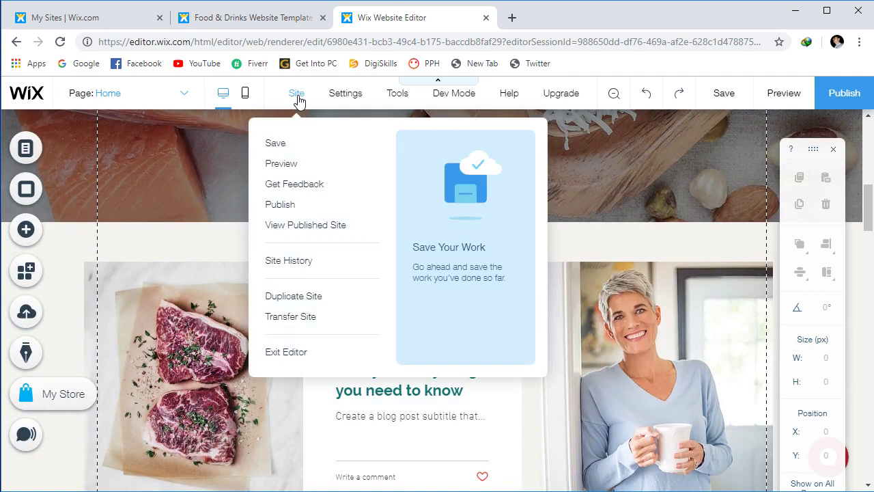
{"action": "mouse_move", "coordinate": [345, 98]}
{"action": "left_click", "coordinate": [351, 440]}
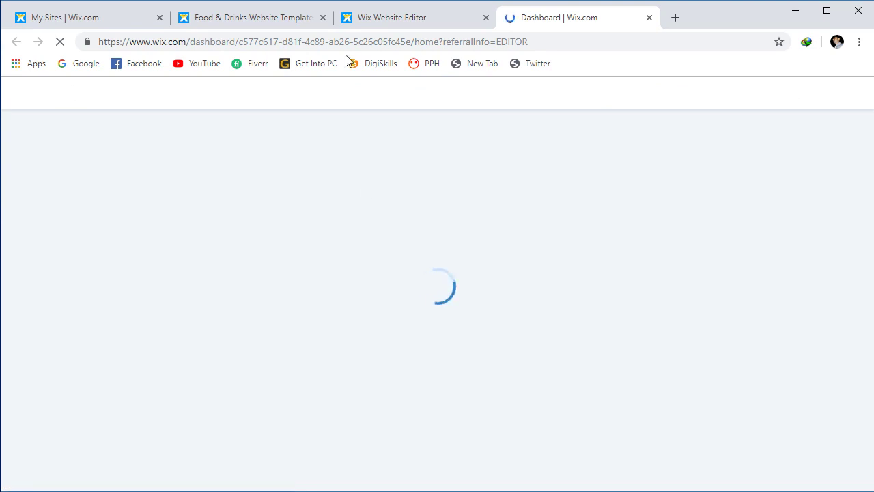
{"action": "left_click", "coordinate": [400, 19]}
{"action": "left_click", "coordinate": [537, 24]}
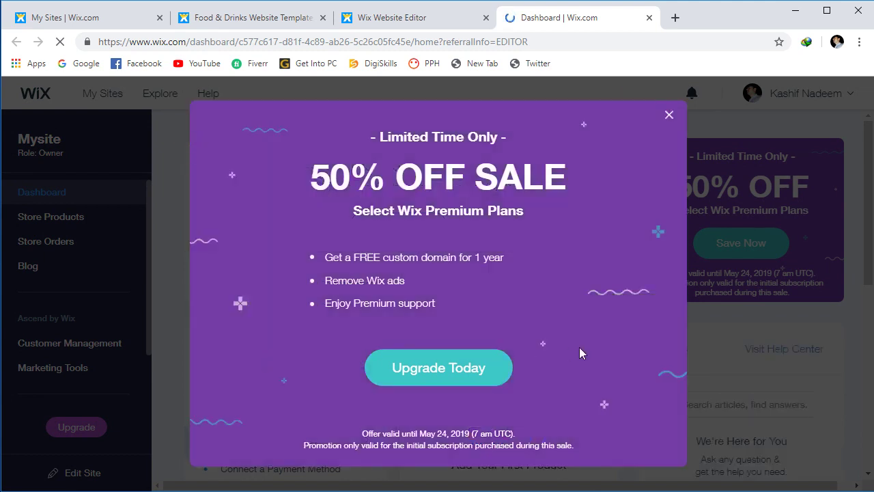
{"action": "left_click", "coordinate": [669, 116]}
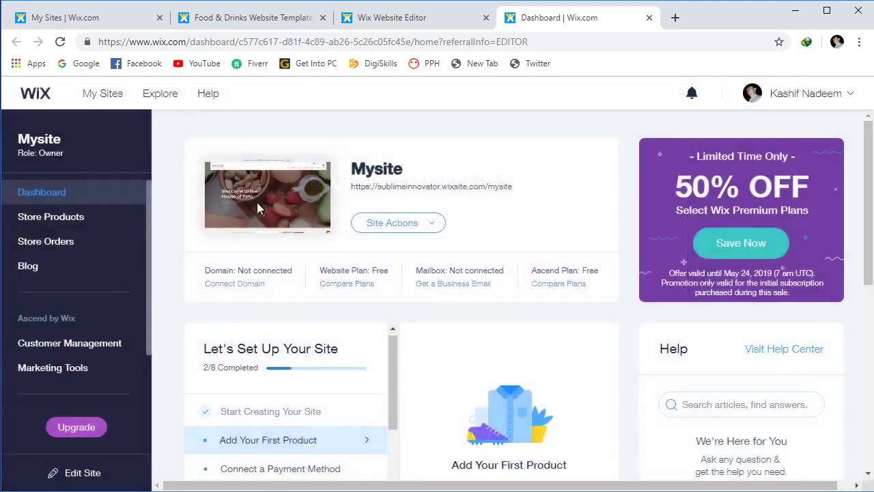
- Look over the available site actions for Mysite and the dashboard's Let's Set Up Your Site checklist
{"action": "left_click", "coordinate": [439, 227]}
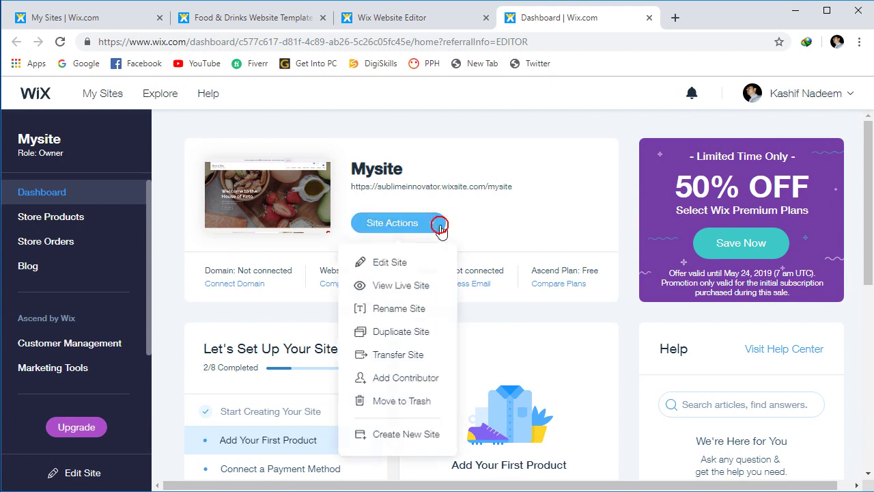
{"action": "left_click", "coordinate": [550, 205]}
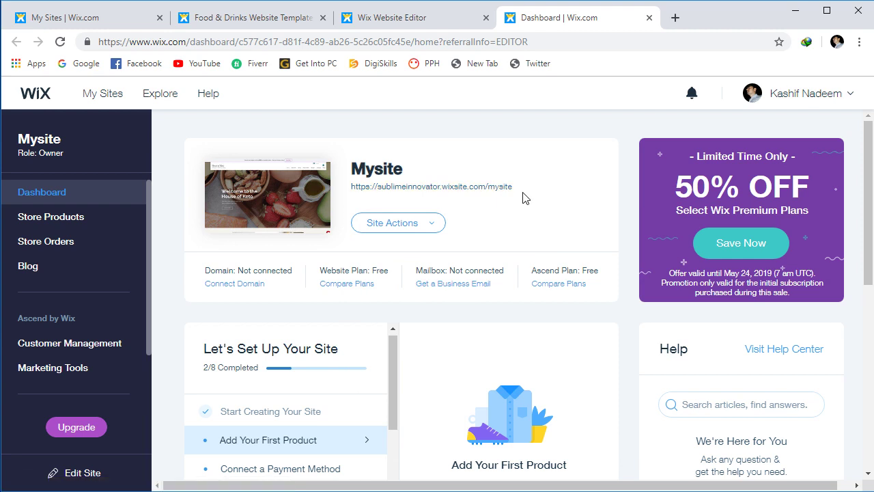
{"action": "scroll", "coordinate": [522, 197], "scroll_direction": "down", "scroll_amount": 3}
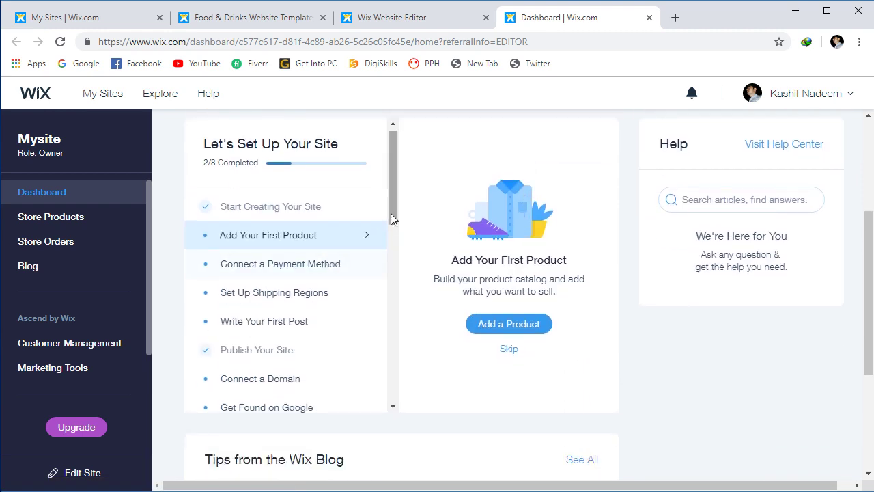
{"action": "scroll", "coordinate": [393, 185], "scroll_direction": "up", "scroll_amount": 1}
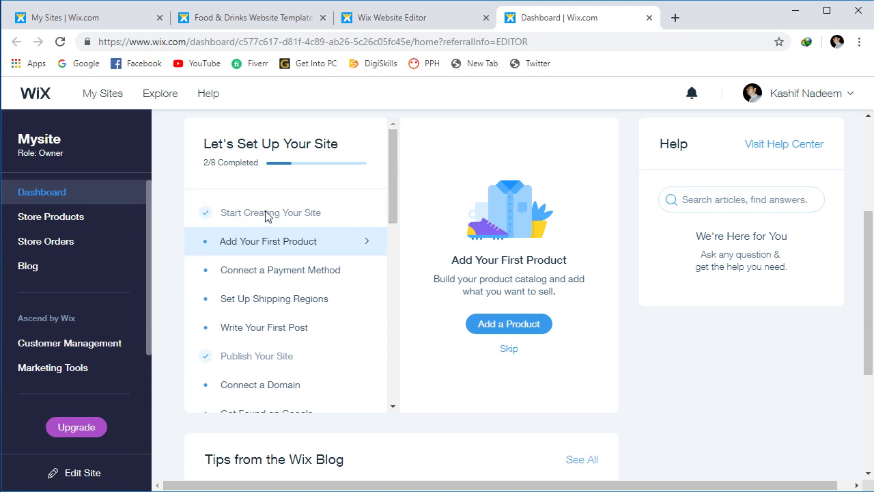